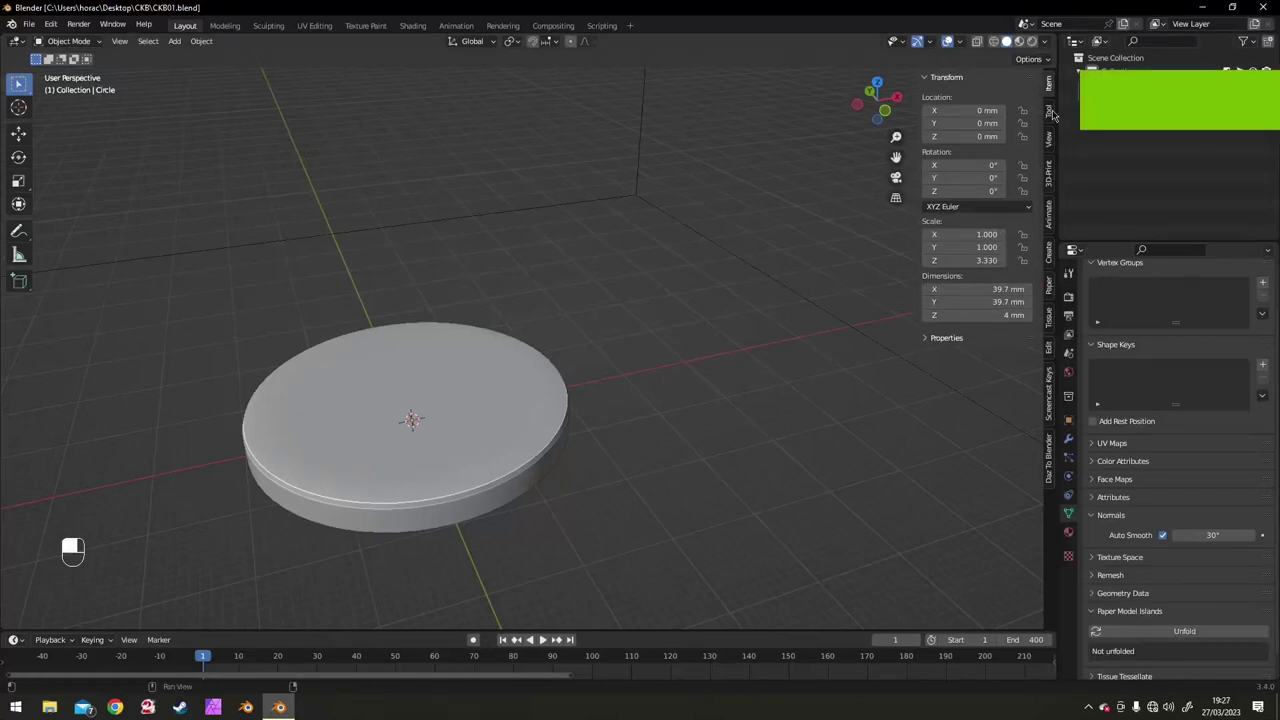
- Show the Creature Kit Bash tools and split the 3D viewport, making the new area an Asset Browser
left_click(1049, 112)
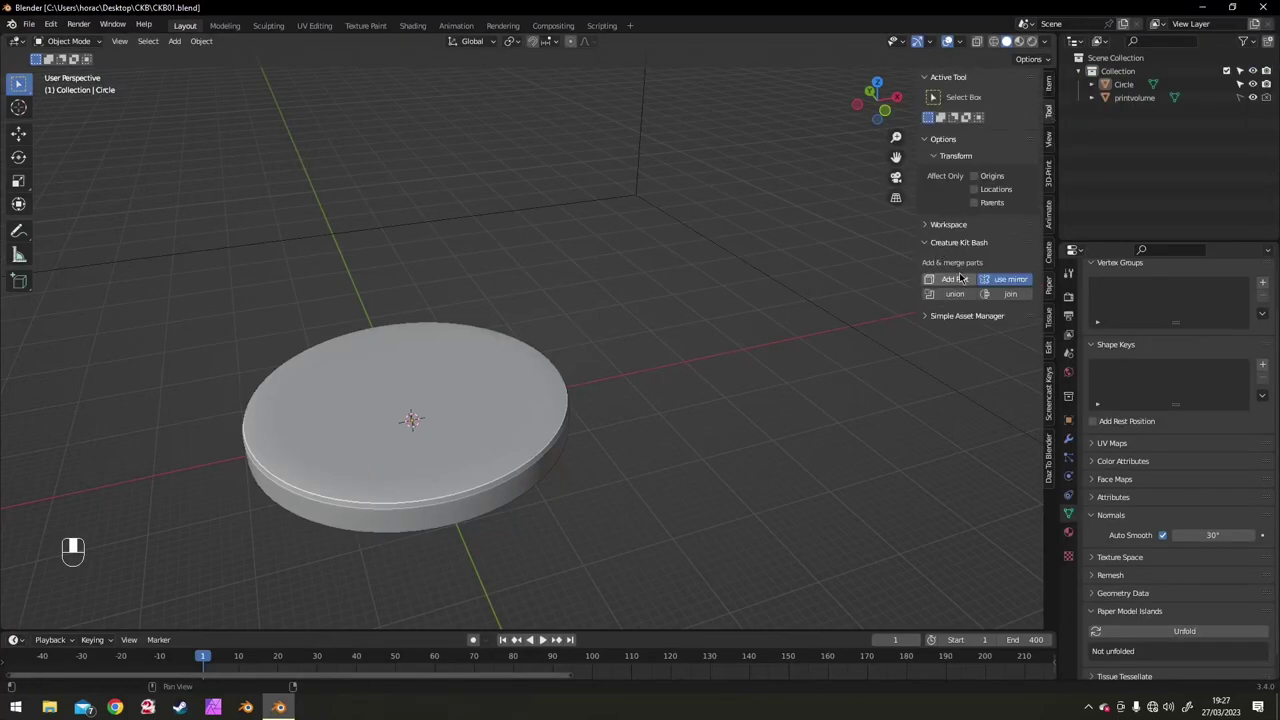
left_click_drag(1055, 33, 820, 45)
left_click(838, 41)
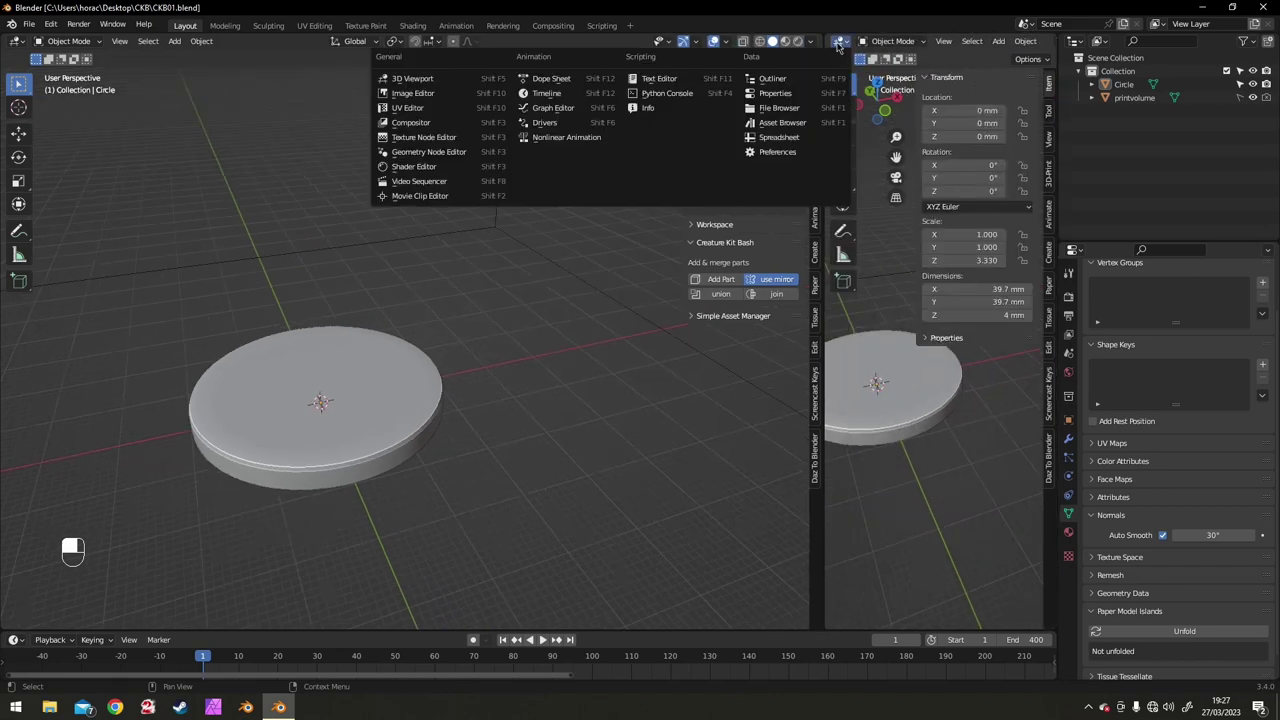
left_click(782, 122)
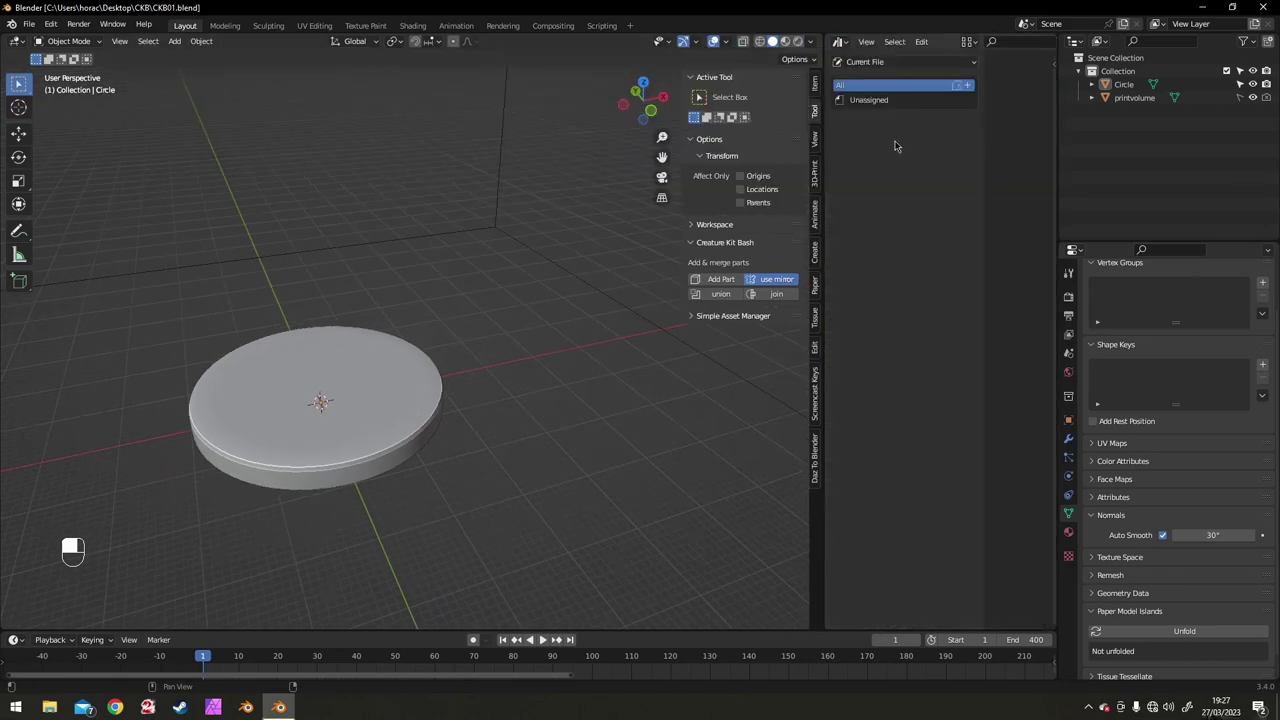
- Load the CKTB Assets library, show its unassigned assets, and widen the thumbnail area to two columns
left_click(971, 63)
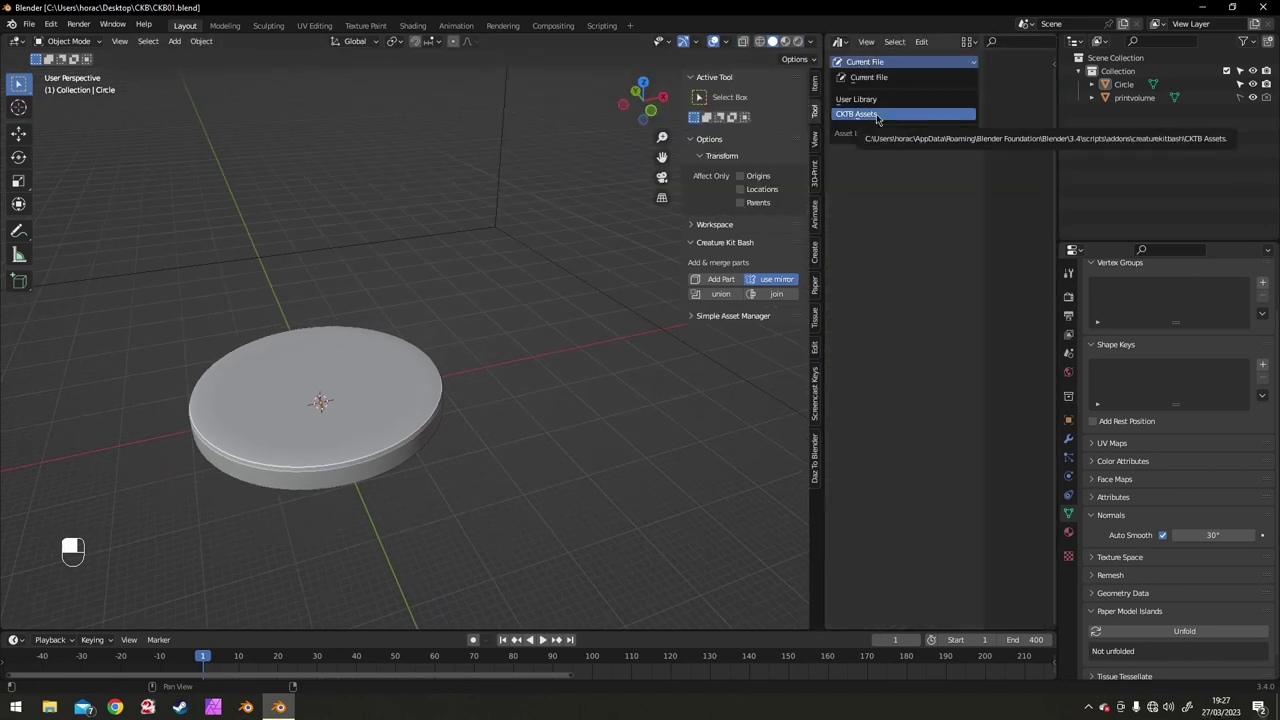
left_click(877, 116)
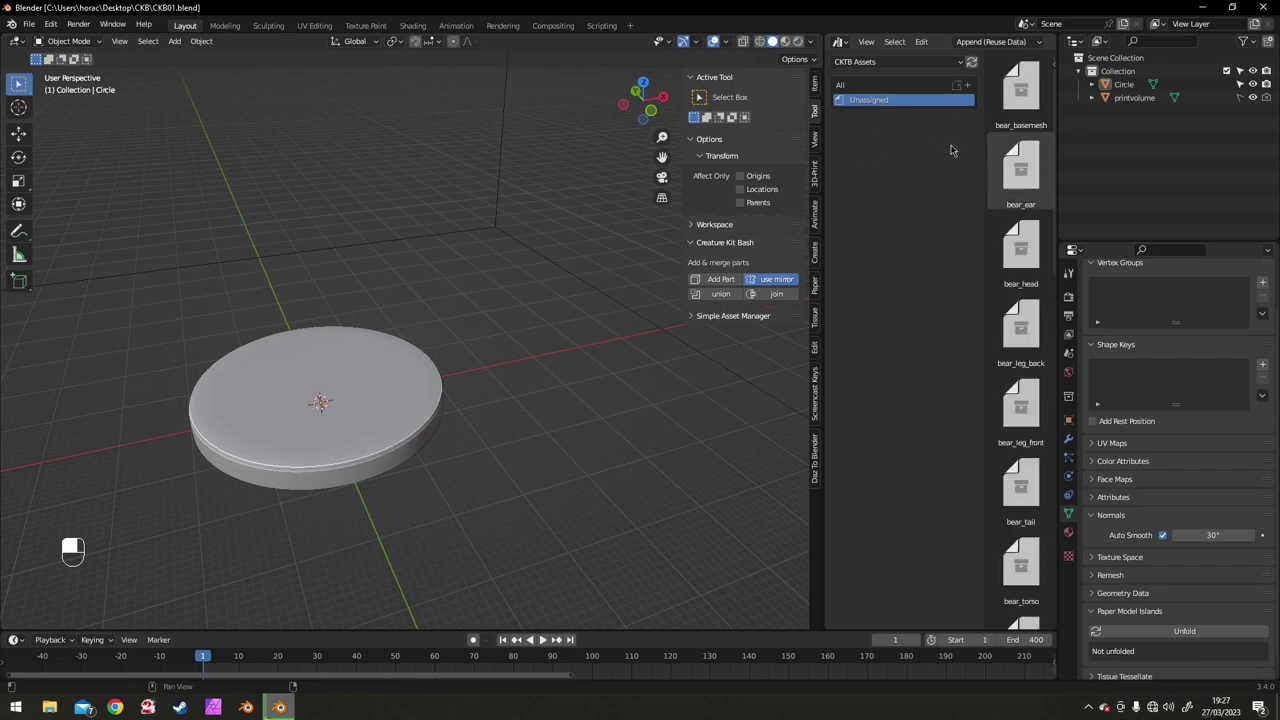
left_click(983, 166)
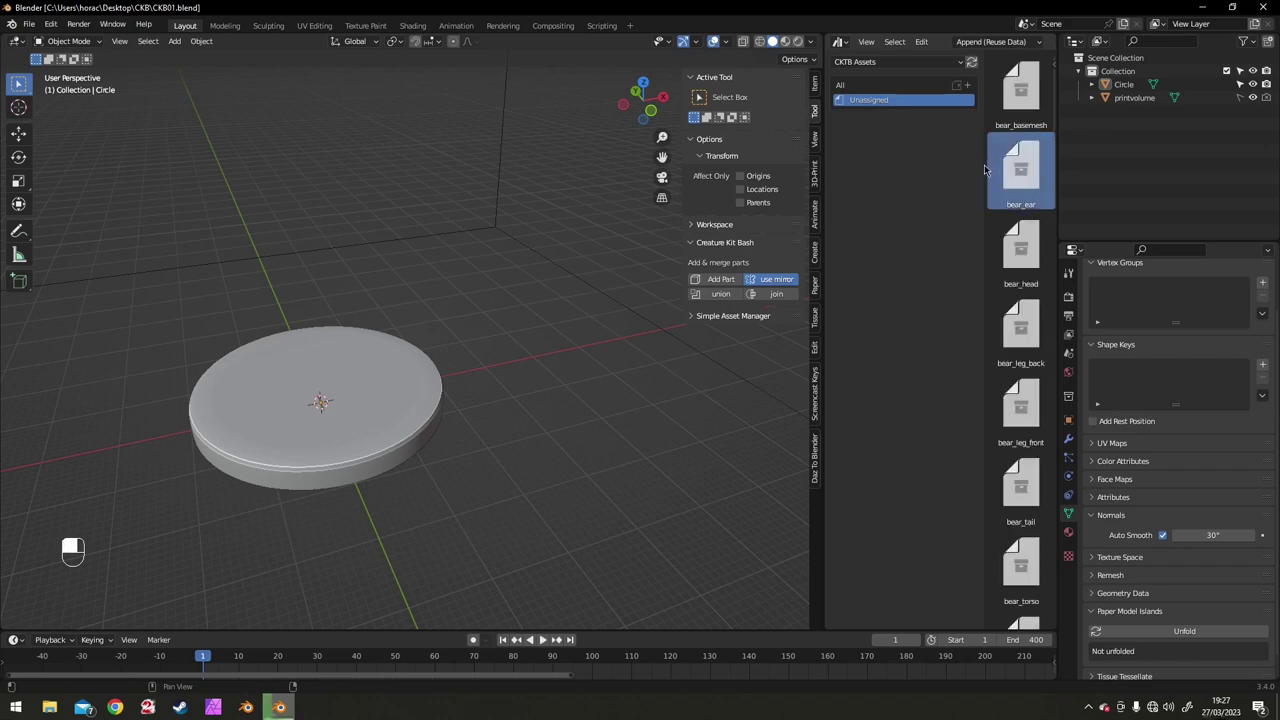
left_click_drag(983, 116, 895, 152)
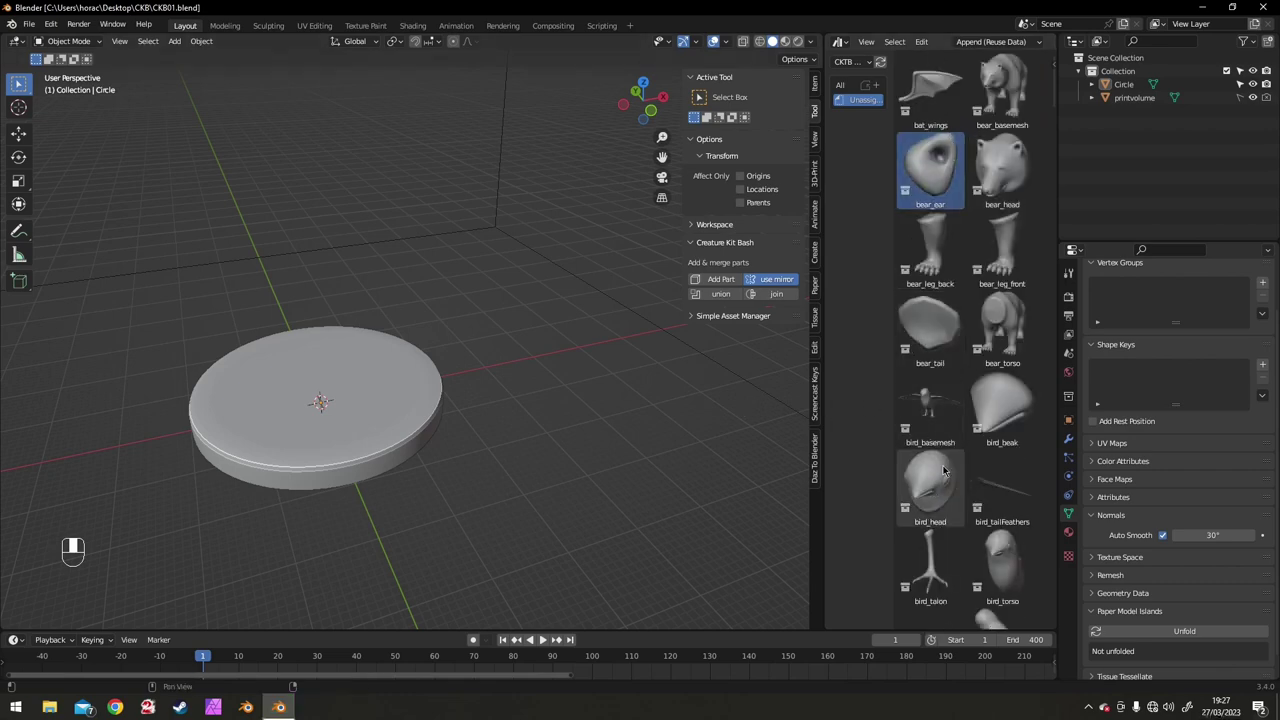
- Select the bear_torso asset and create a new collection in the scene
scroll(940, 320, "down", 4)
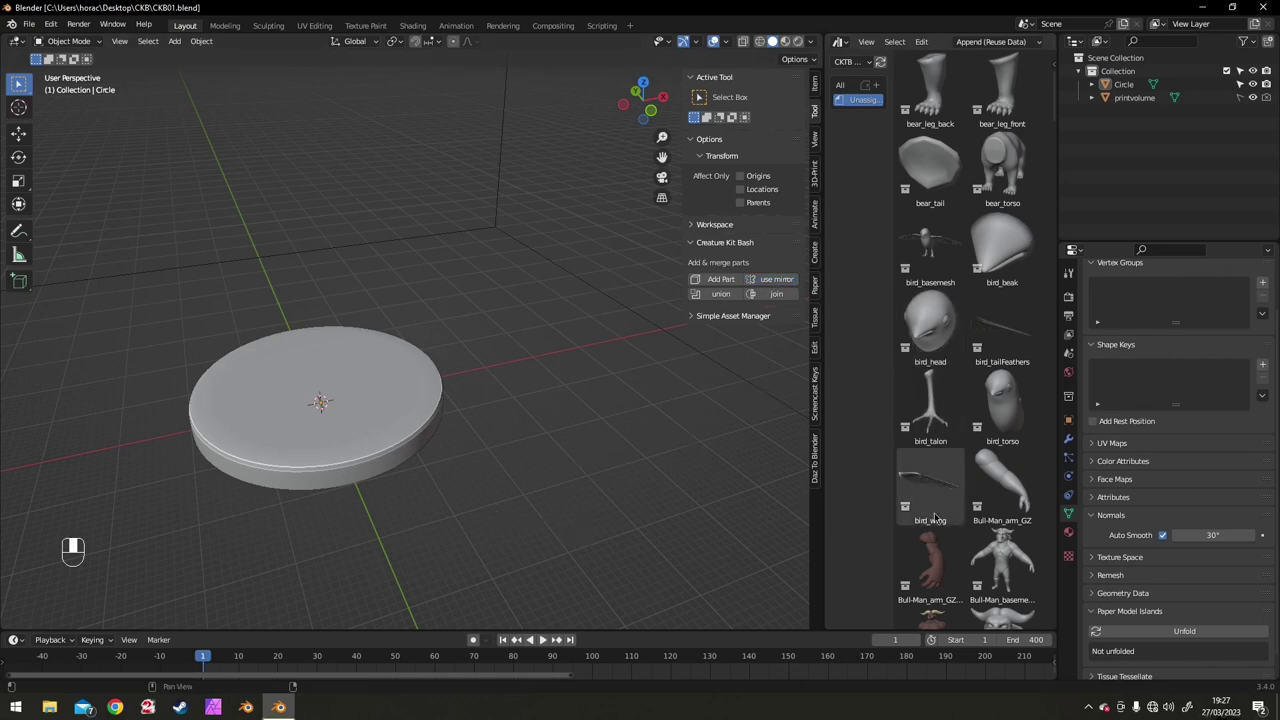
left_click(1002, 168)
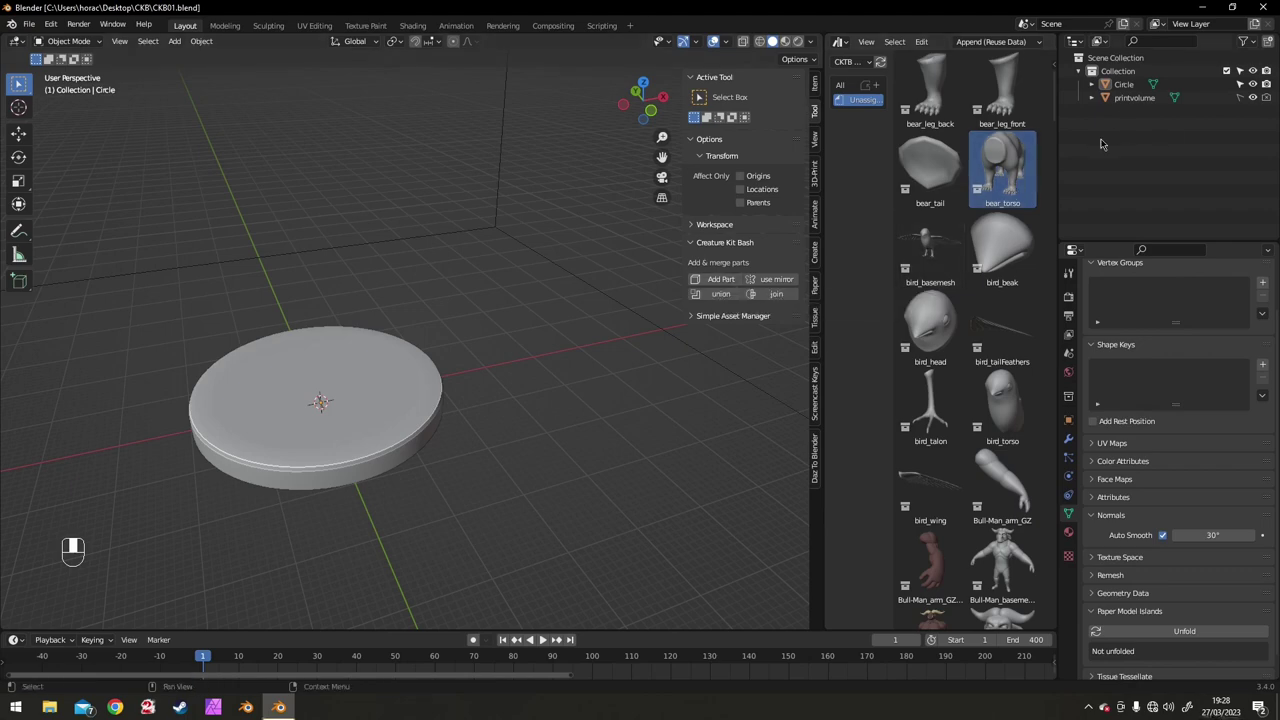
right_click(1124, 120)
left_click(1137, 115)
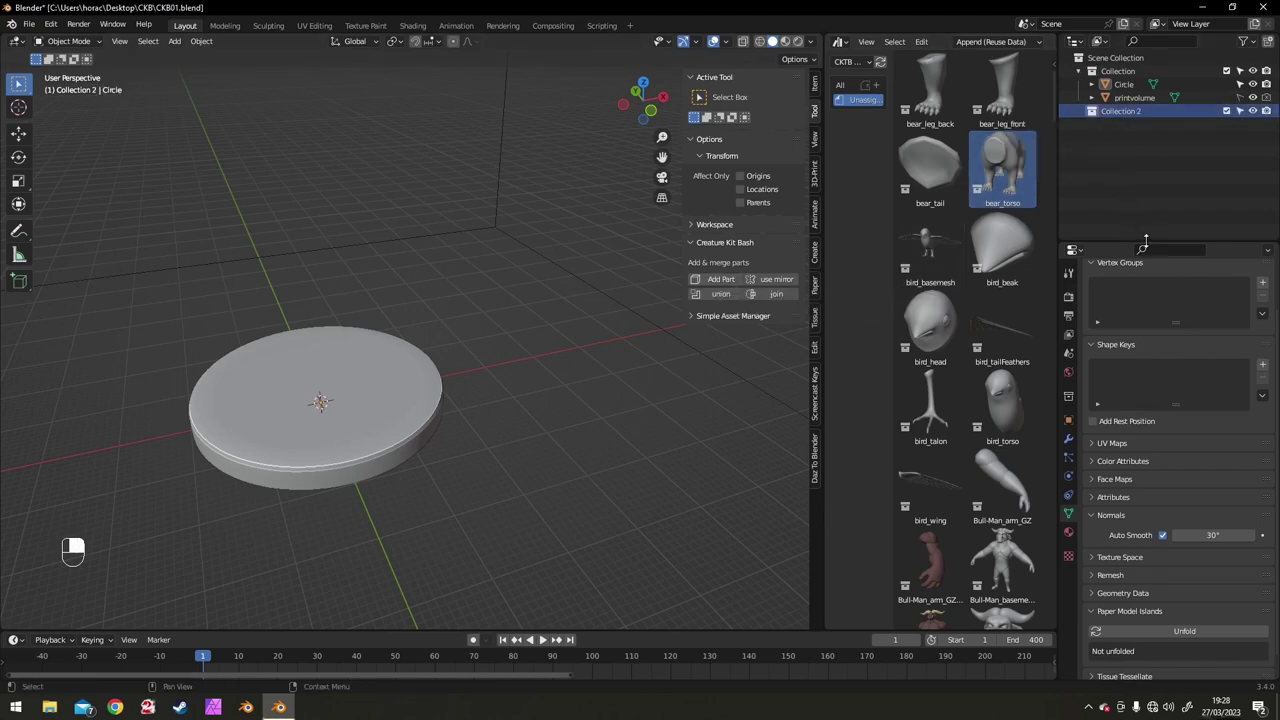
- Add the bear_torso part to the scene with the Creature Kit Bash add-on
scroll(975, 400, "down", 3)
scroll(975, 400, "up", 2)
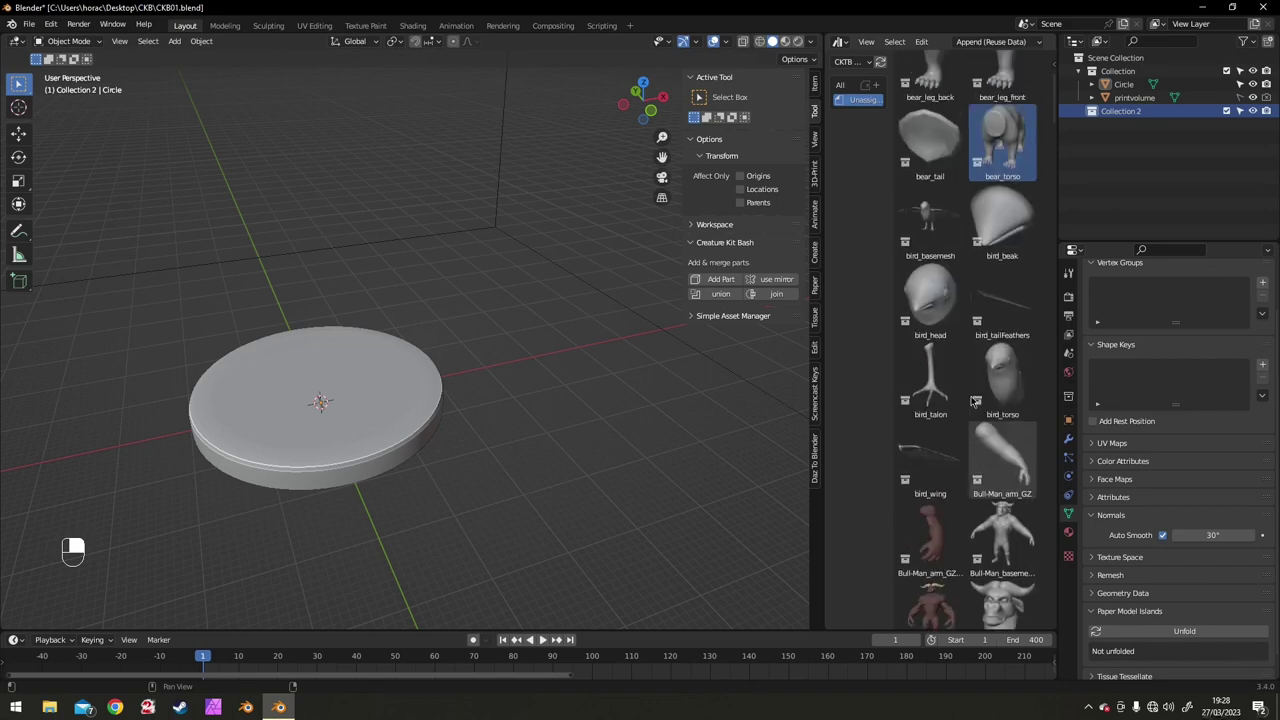
scroll(975, 400, "up", 1)
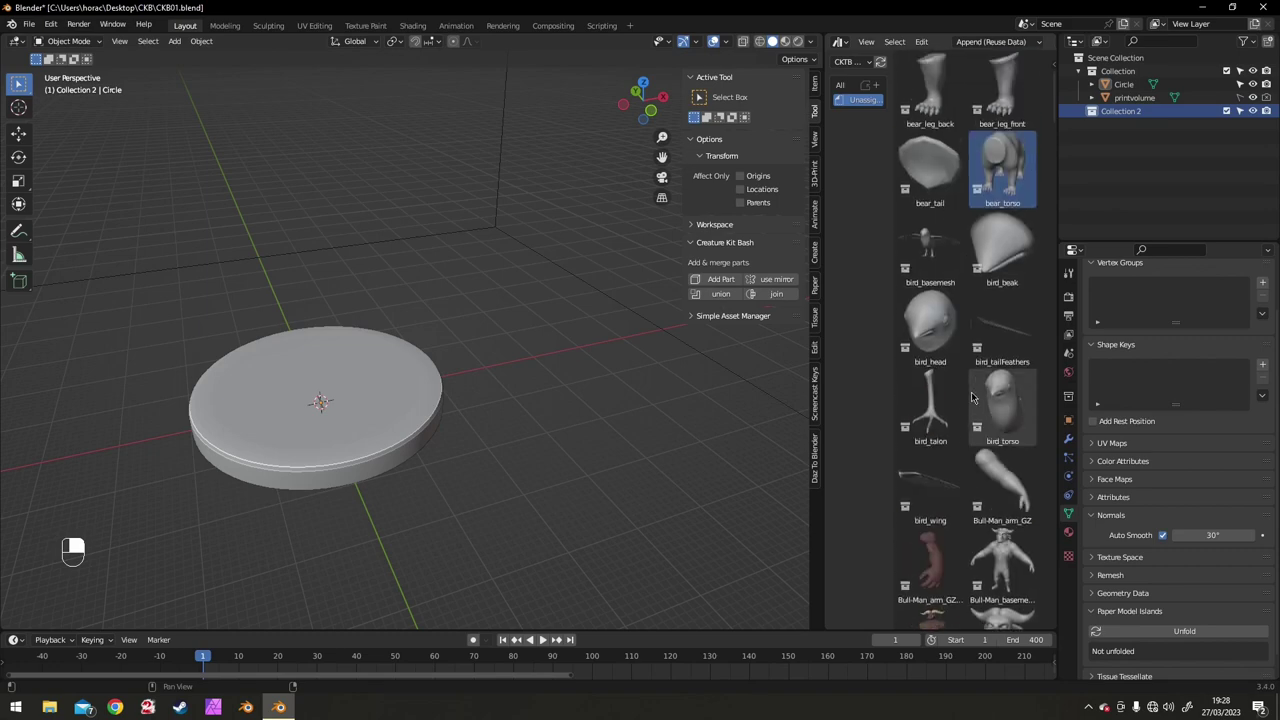
left_click(720, 279)
right_click(407, 289)
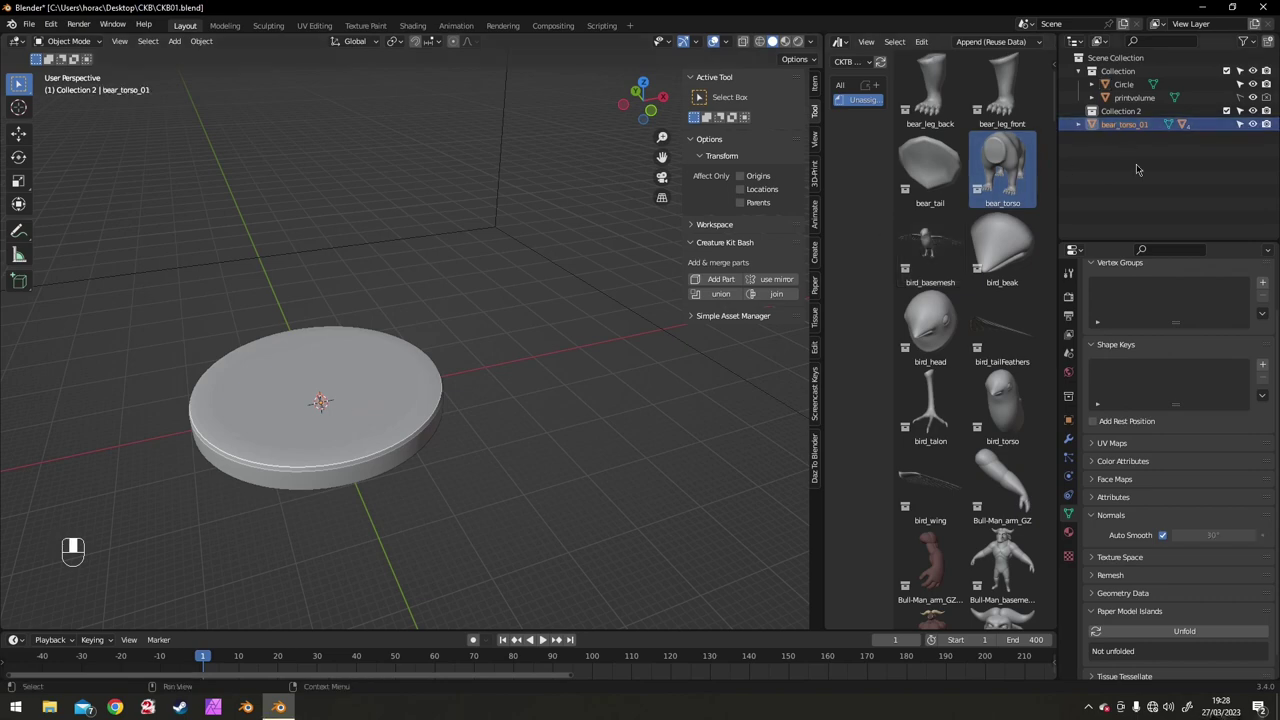
- Scale up the bear torso uniformly in two passes until it spans most of the round base
key("s")
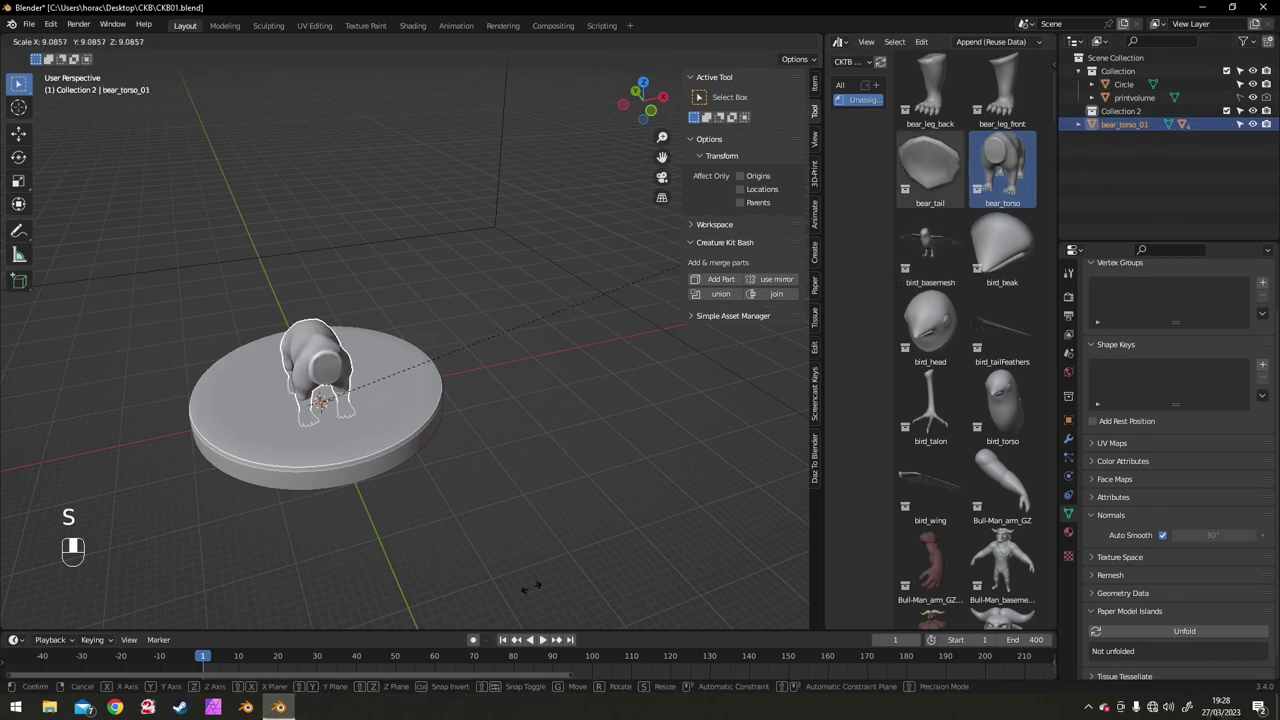
left_click(517, 437)
key("s")
left_click(375, 354)
middle_click_drag(375, 354, 434, 350)
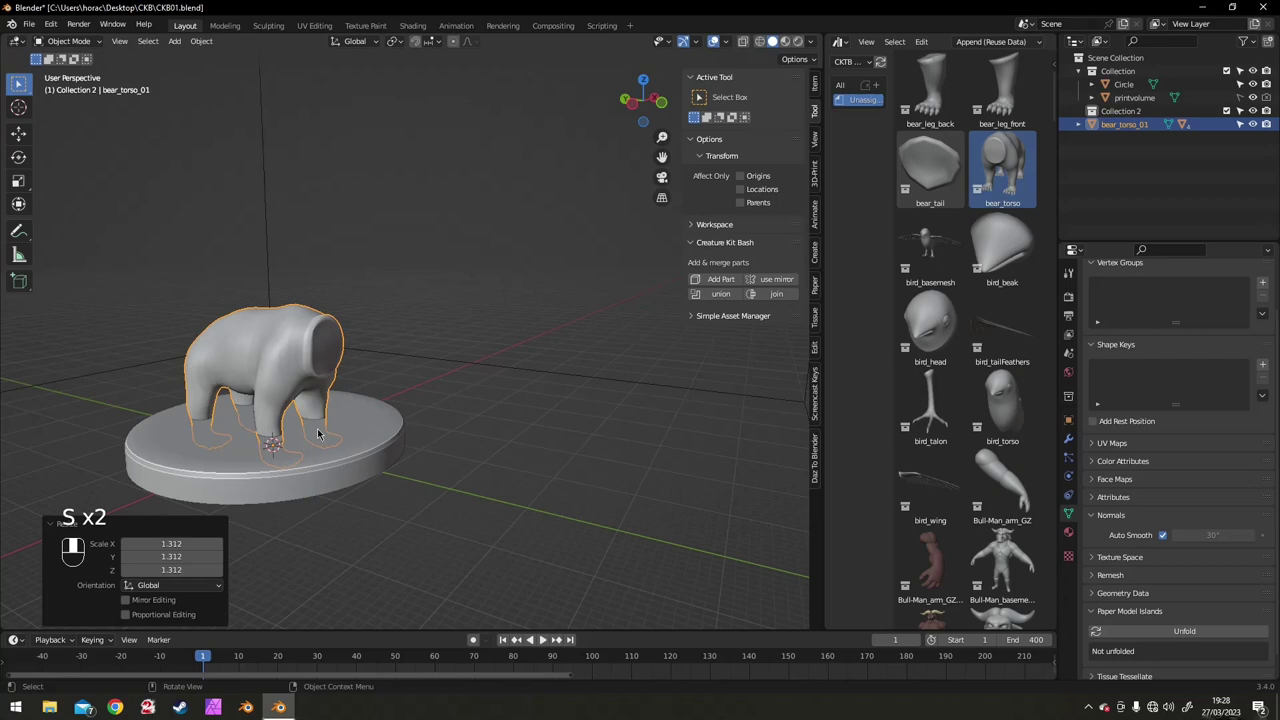
- Raise the bear torso about 3.45 mm along Z so its feet stand on the base
key("g")
key("z")
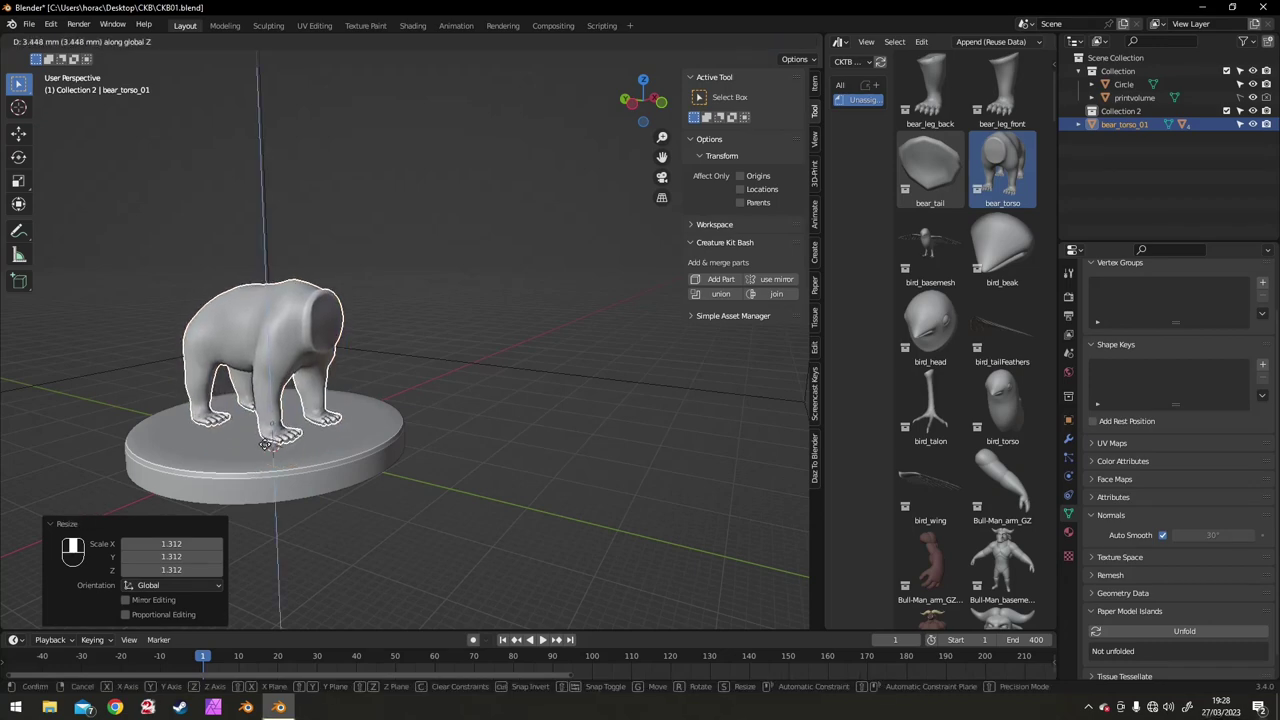
left_click(265, 444)
middle_click_drag(315, 445, 269, 460)
middle_click_drag(374, 440, 480, 444, "shift")
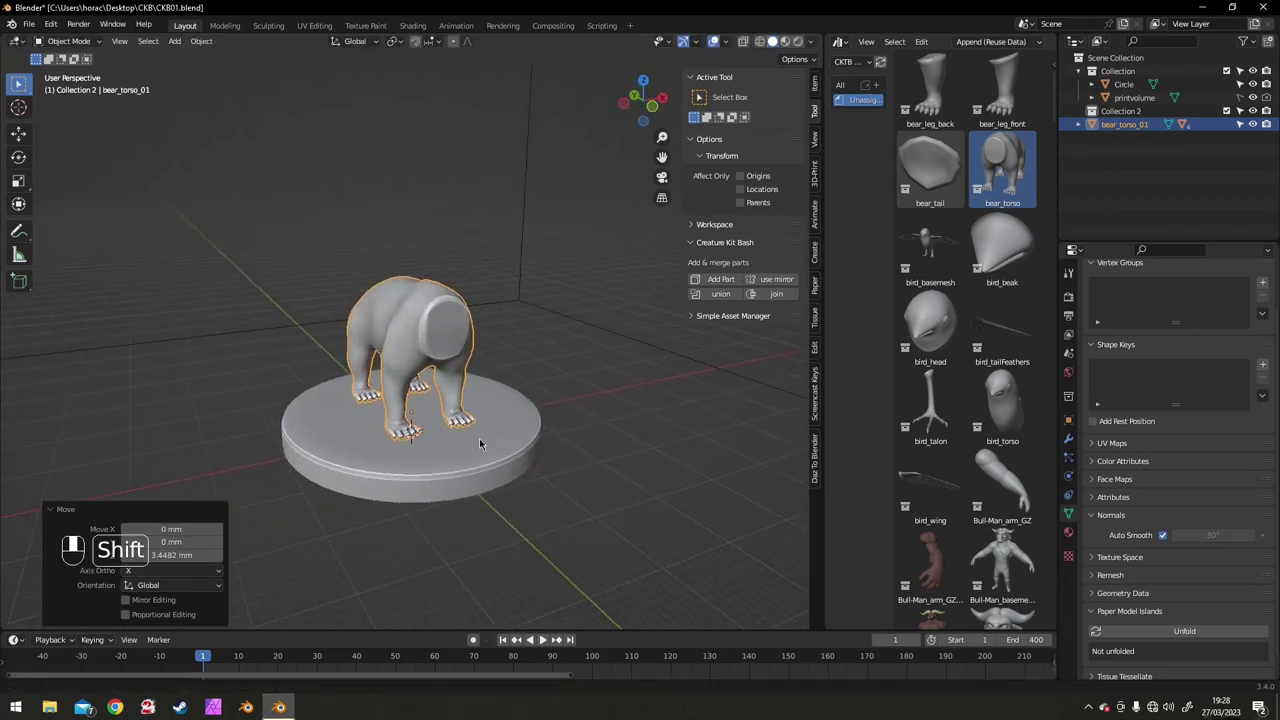
scroll(480, 443, "up", 4)
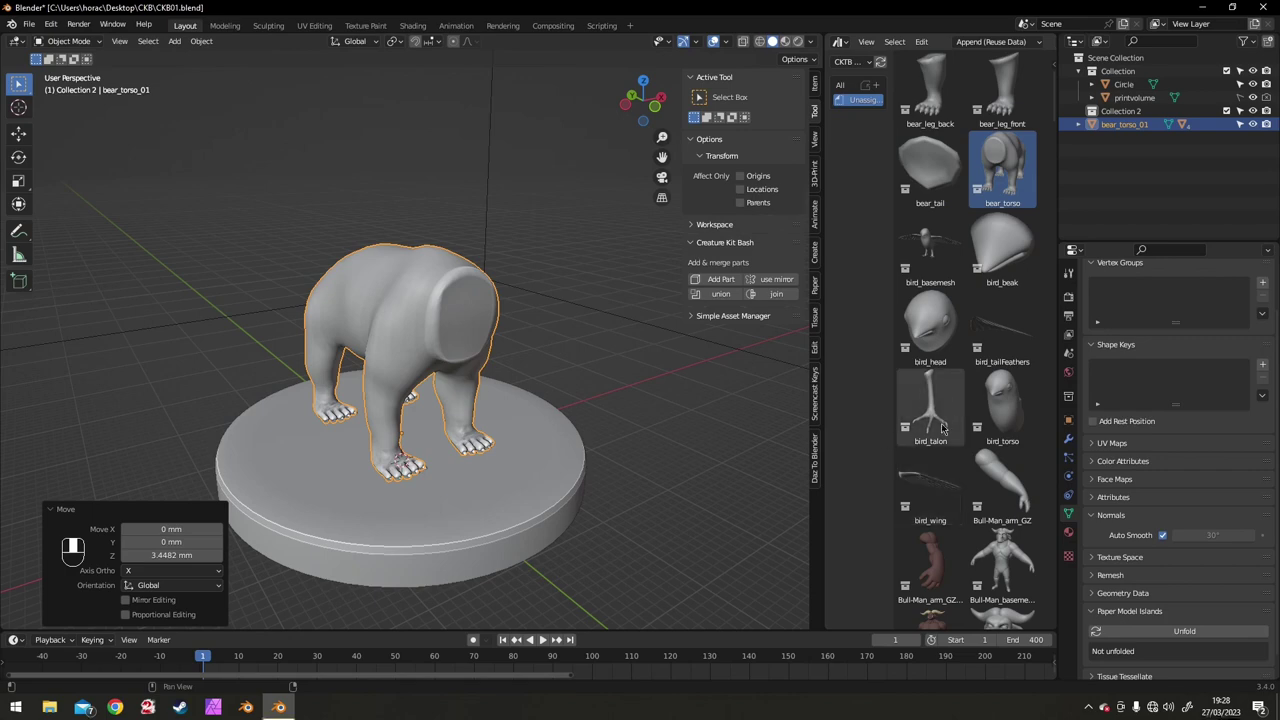
- Find the grey Bull-Man_torso_GZ asset in the library and add it as a part to the scene
scroll(966, 373, "down", 6)
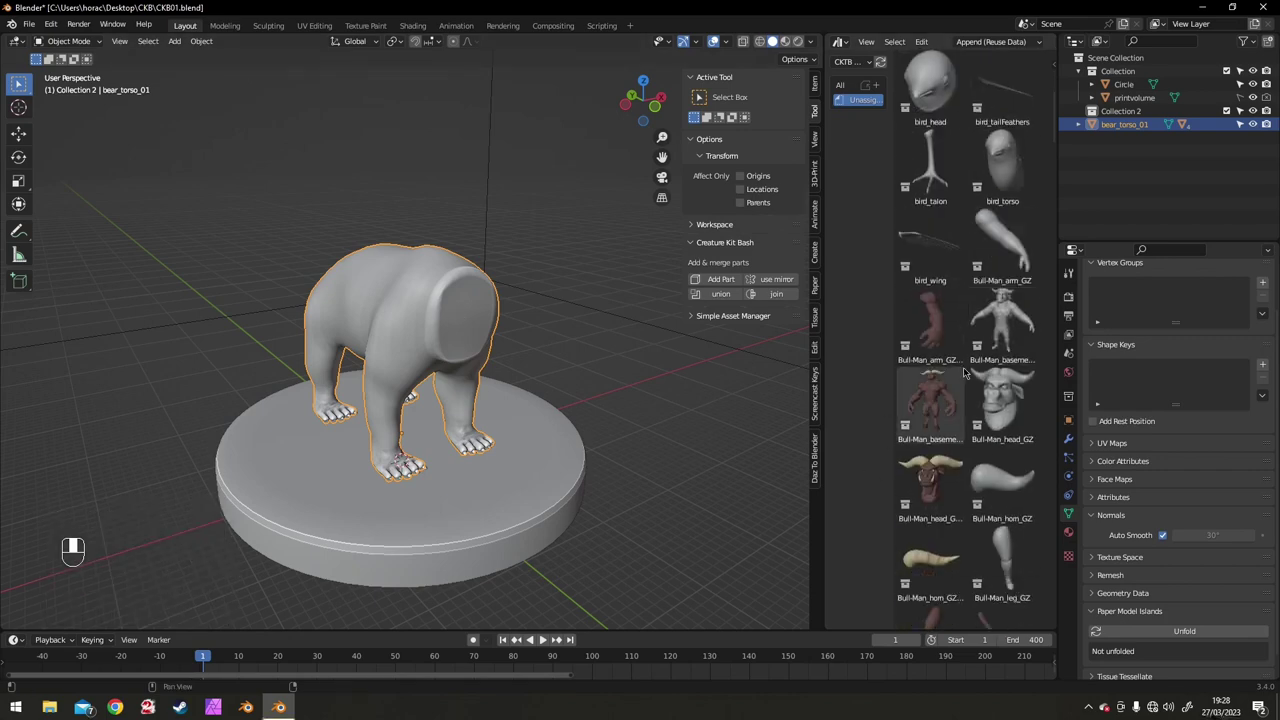
scroll(966, 373, "down", 5)
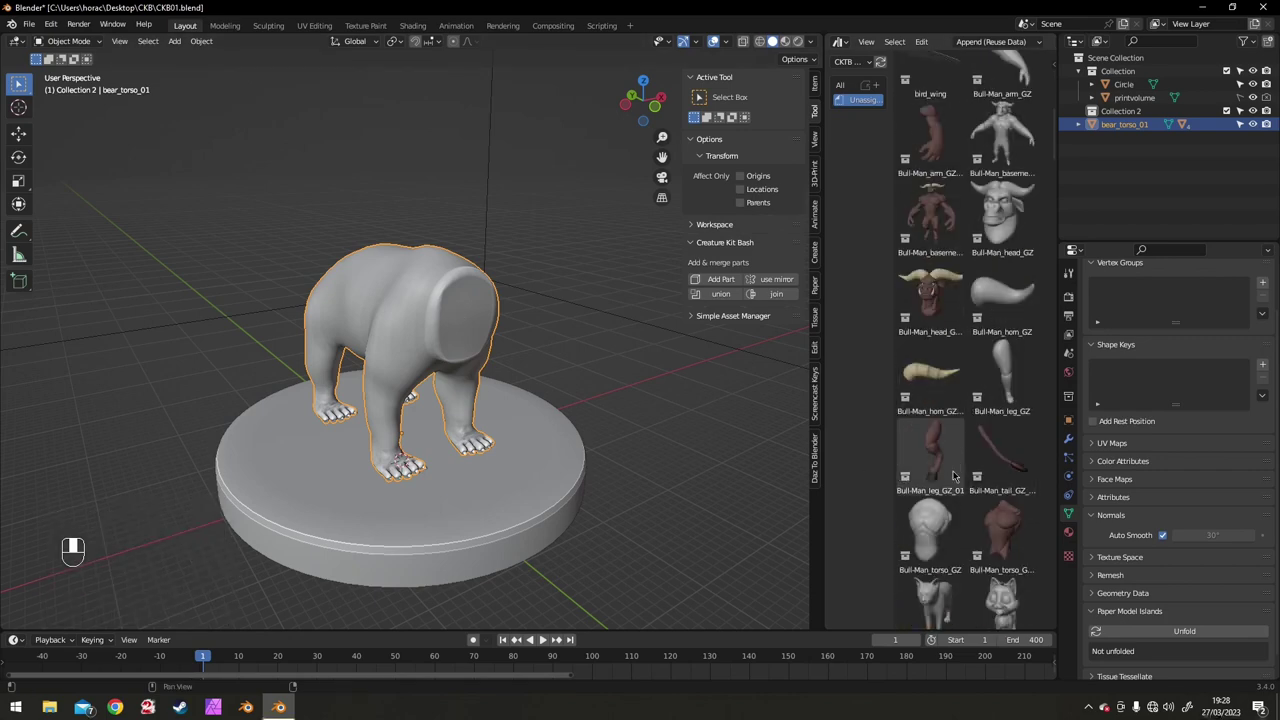
scroll(1000, 500, "down", 4)
scroll(1003, 500, "down", 5)
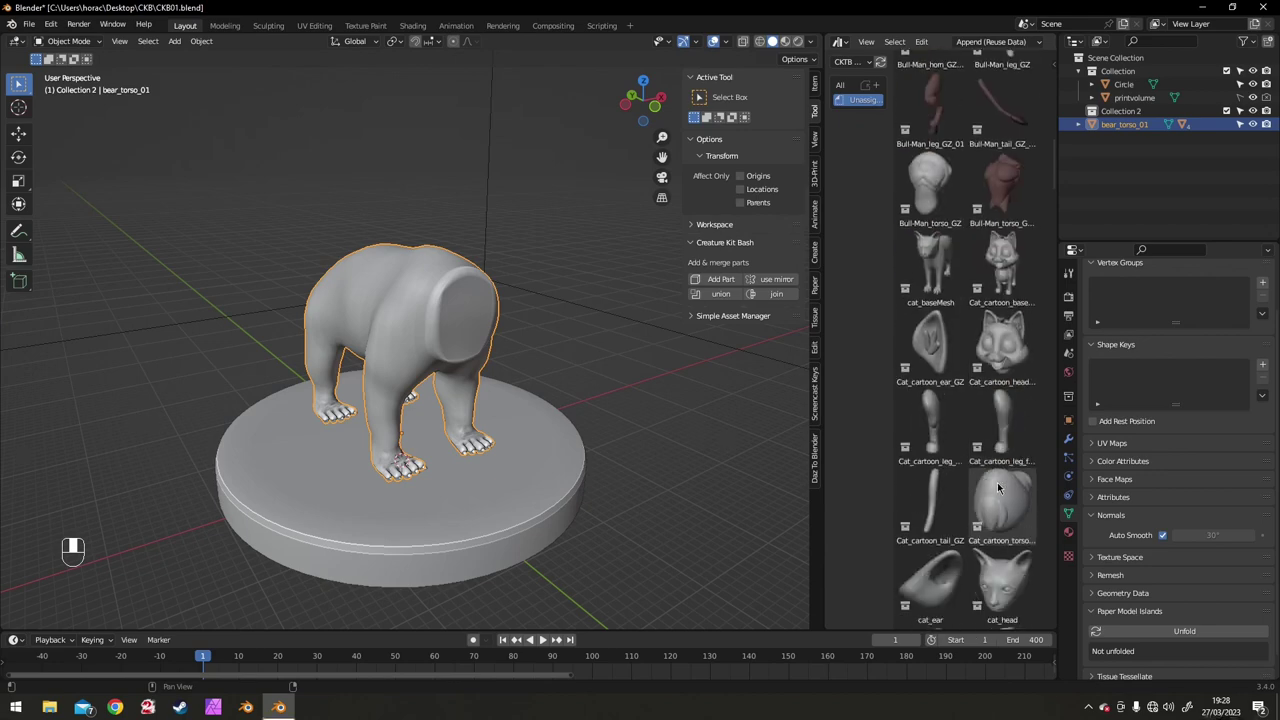
scroll(993, 477, "down", 1)
scroll(1005, 350, "up", 10)
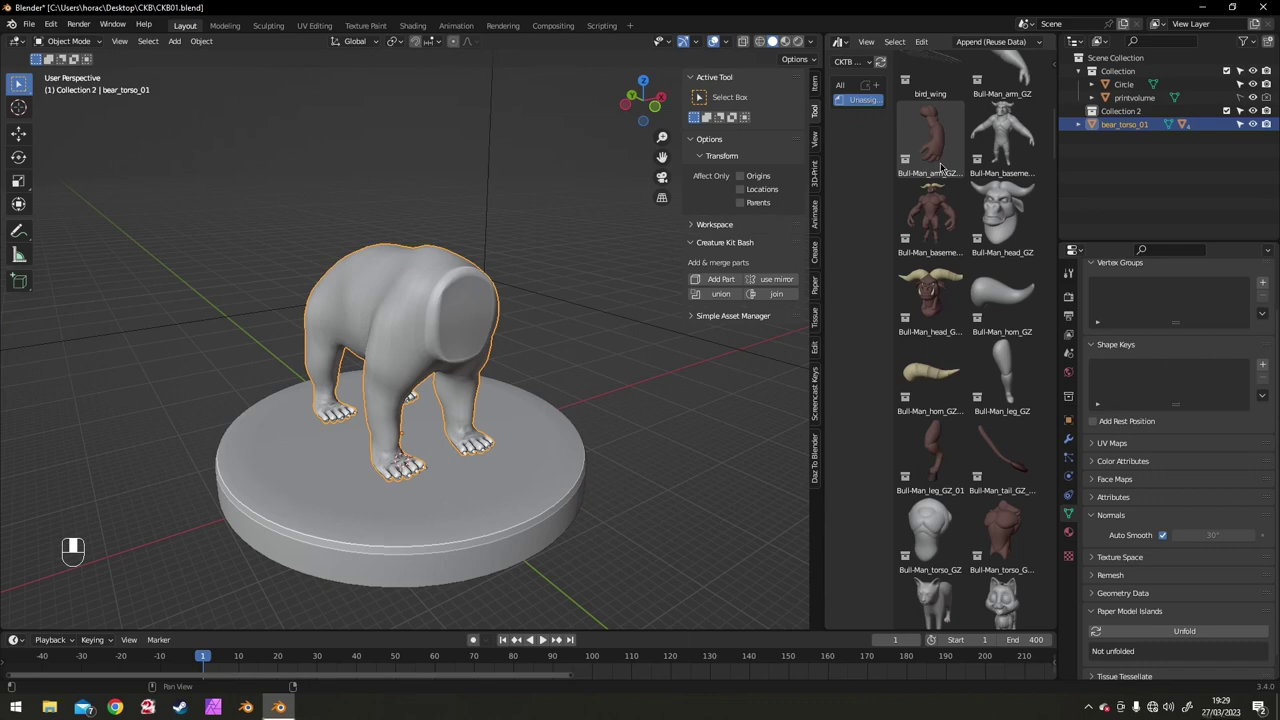
scroll(997, 465, "down", 2)
scroll(997, 465, "down", 2)
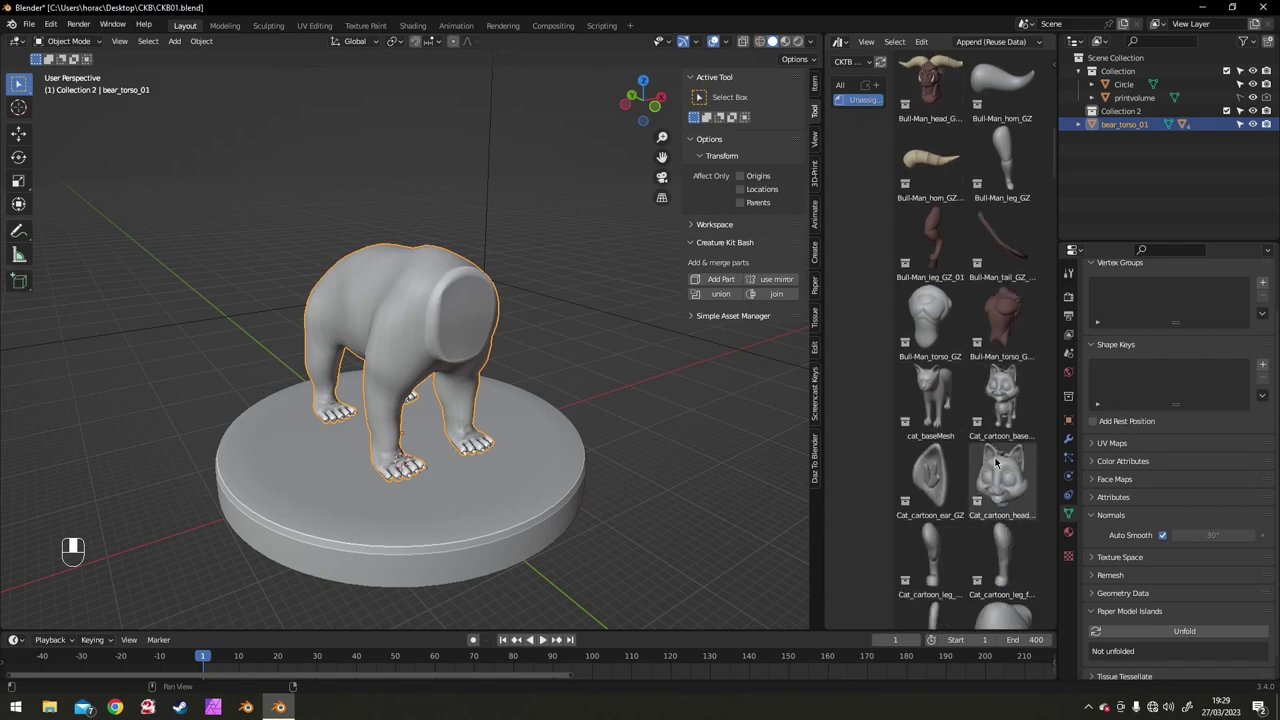
left_click(932, 340)
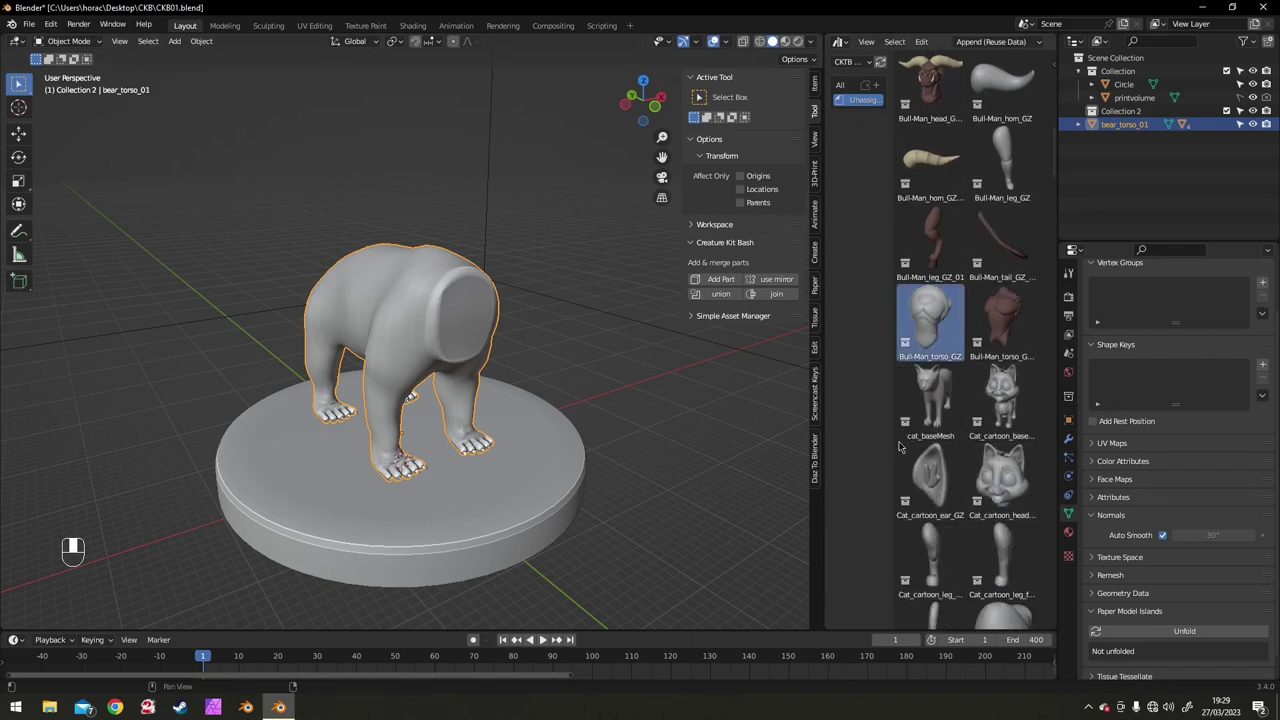
left_click(434, 300)
- Enlarge the Bull-Man torso and move it about -10.7 mm in Y and 23.8 mm in Z to the bear's neck
middle_click_drag(503, 433, 447, 441)
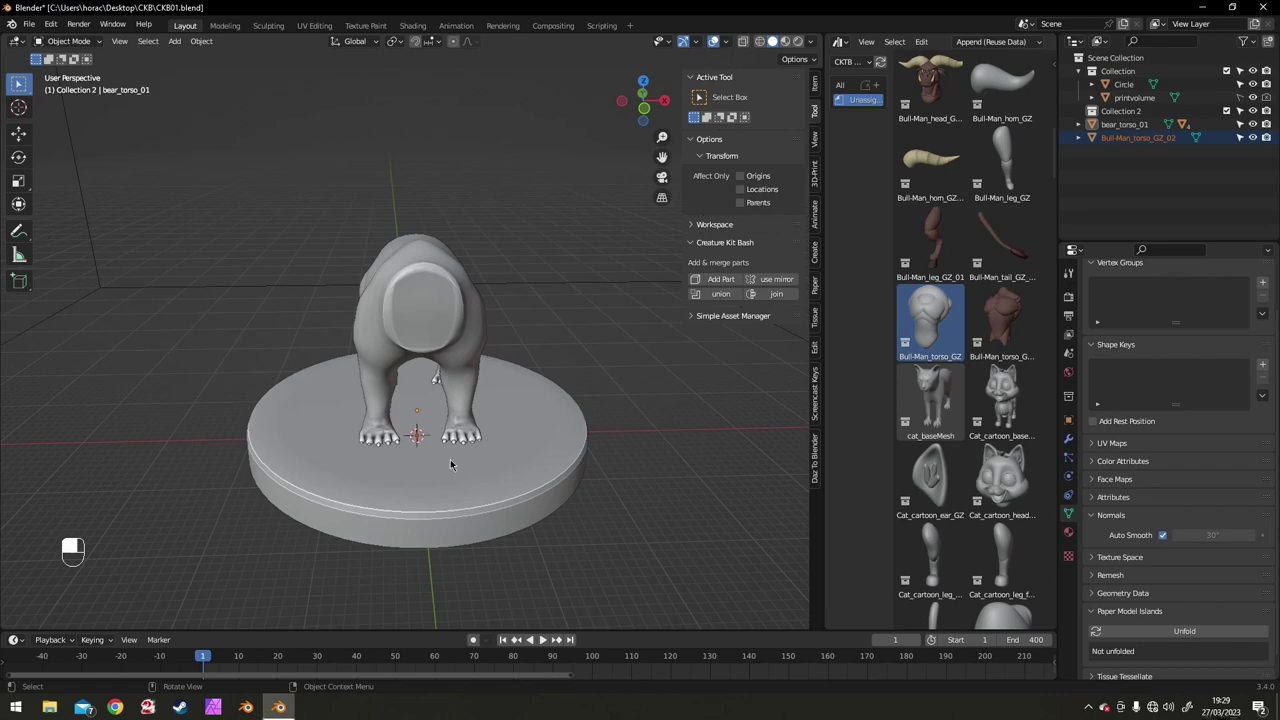
key("KP_3")
key("KP_5")
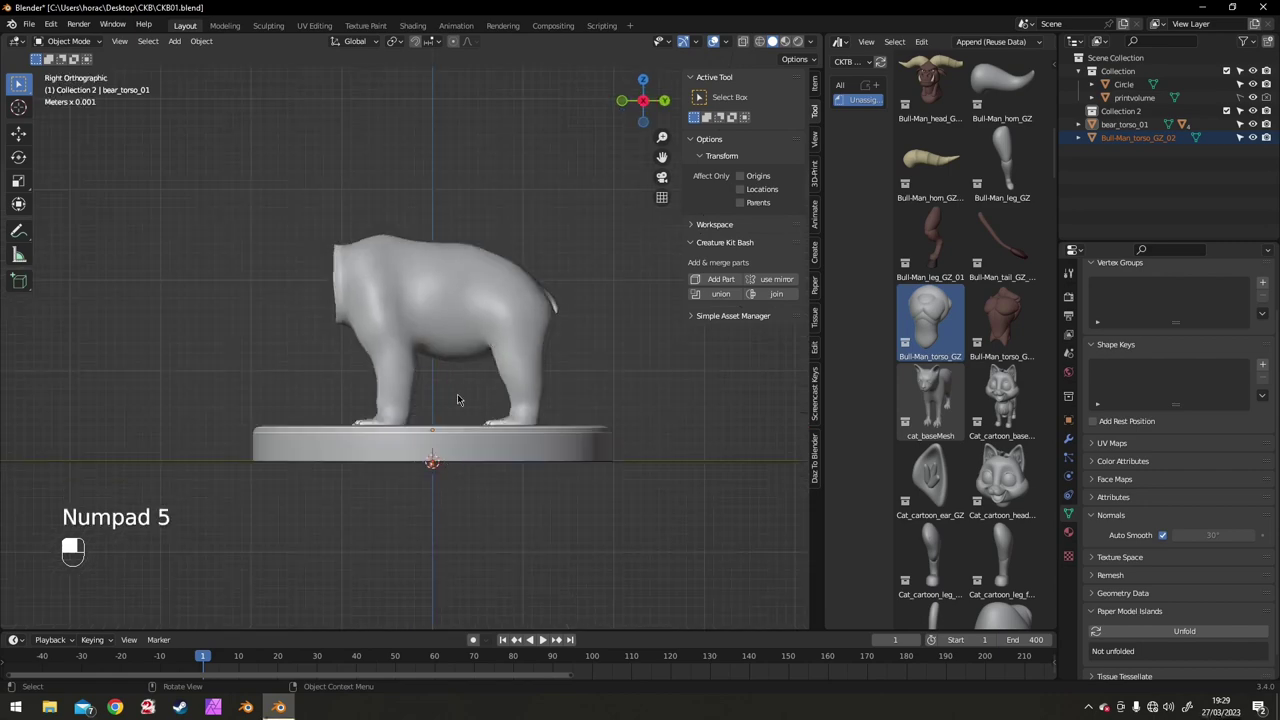
key("s")
left_click(455, 398)
key("g")
left_click(446, 291)
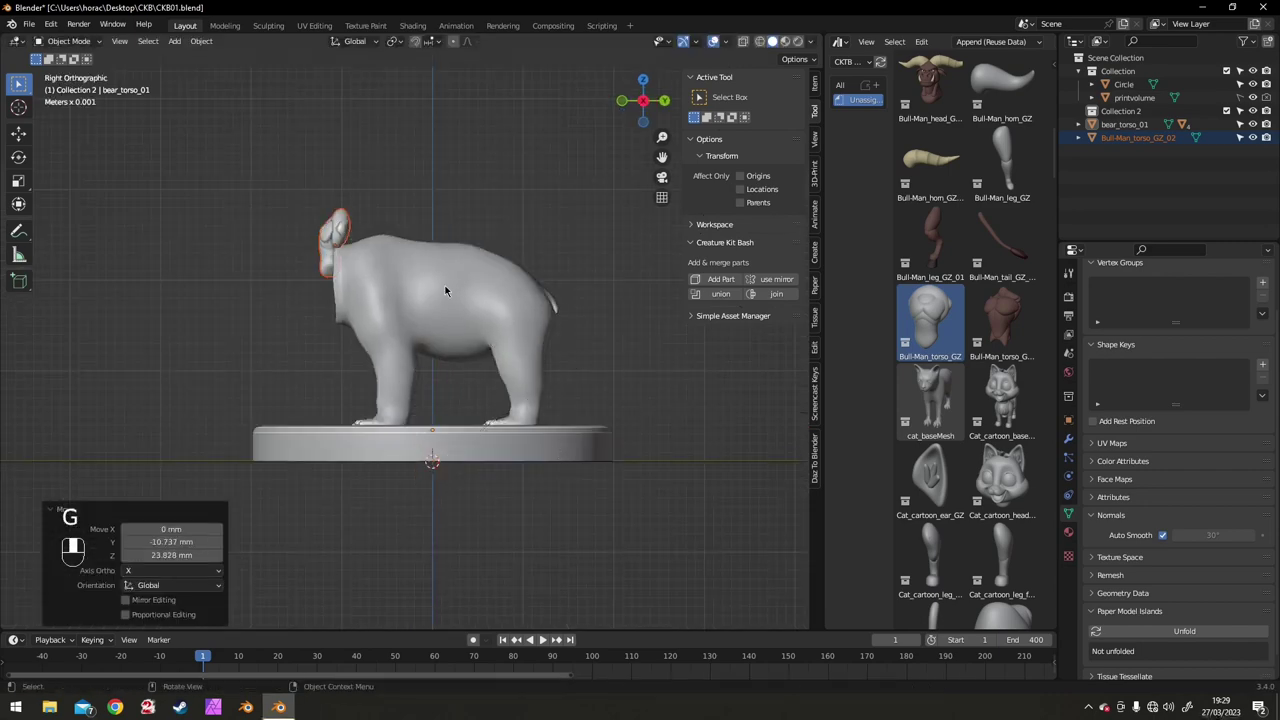
- Scale the Bull-Man torso by about 2.865 and shift it about 3.3 mm in Y and 1.0 mm in Z into the bear's neck
key("s")
left_click(474, 301)
key("g")
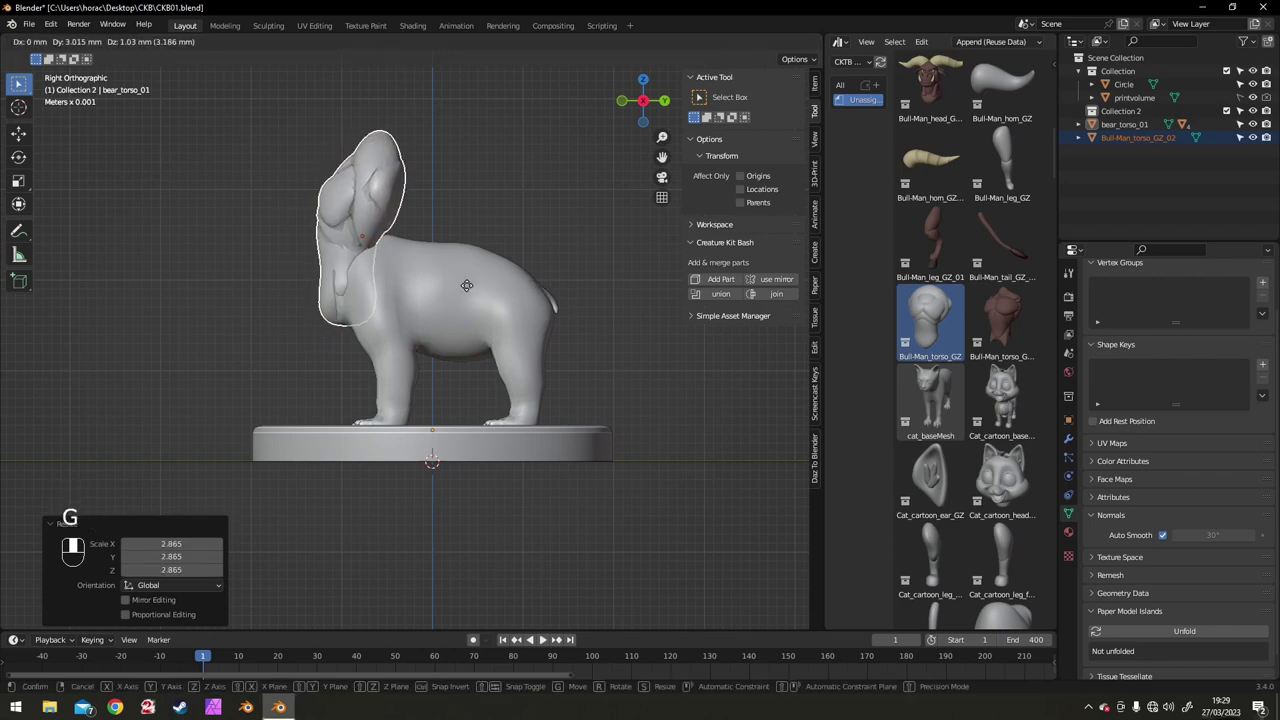
left_click(466, 285)
middle_click_drag(466, 285, 620, 360)
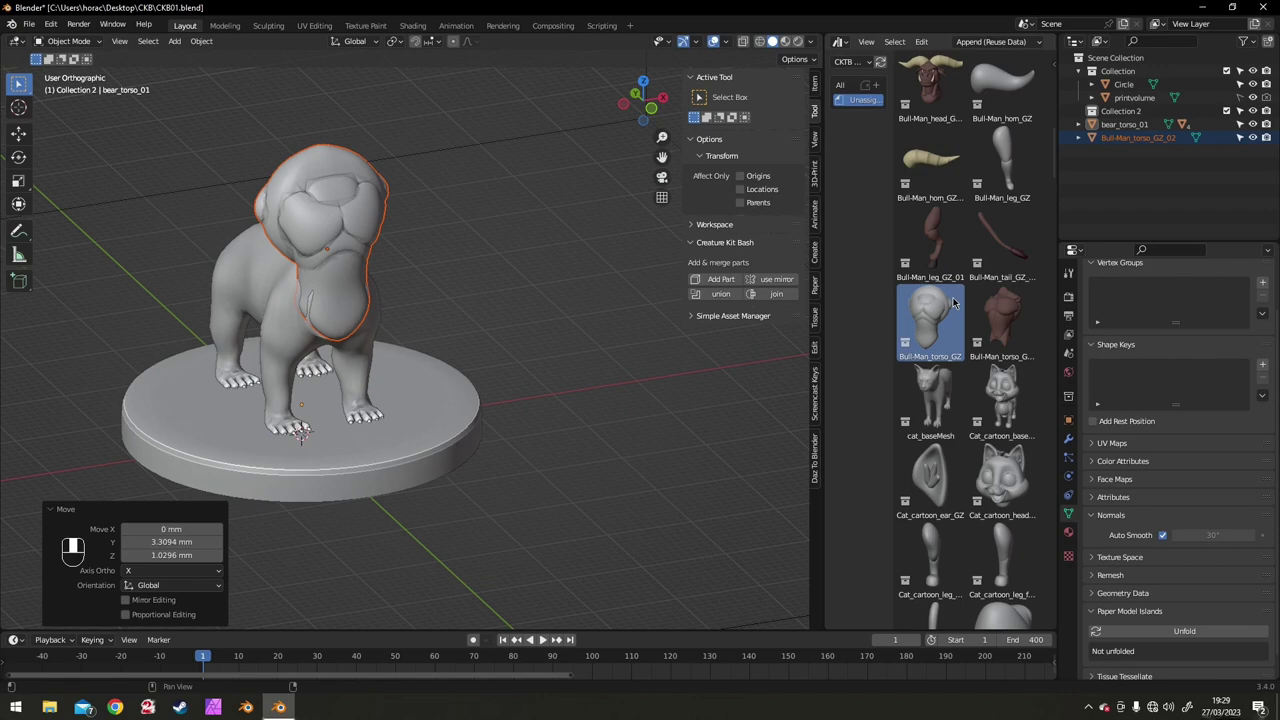
- Delete the Bull-Man torso and add the Rhino-Man_torso_GZ part from the library as its replacement
scroll(953, 312, "down", 15)
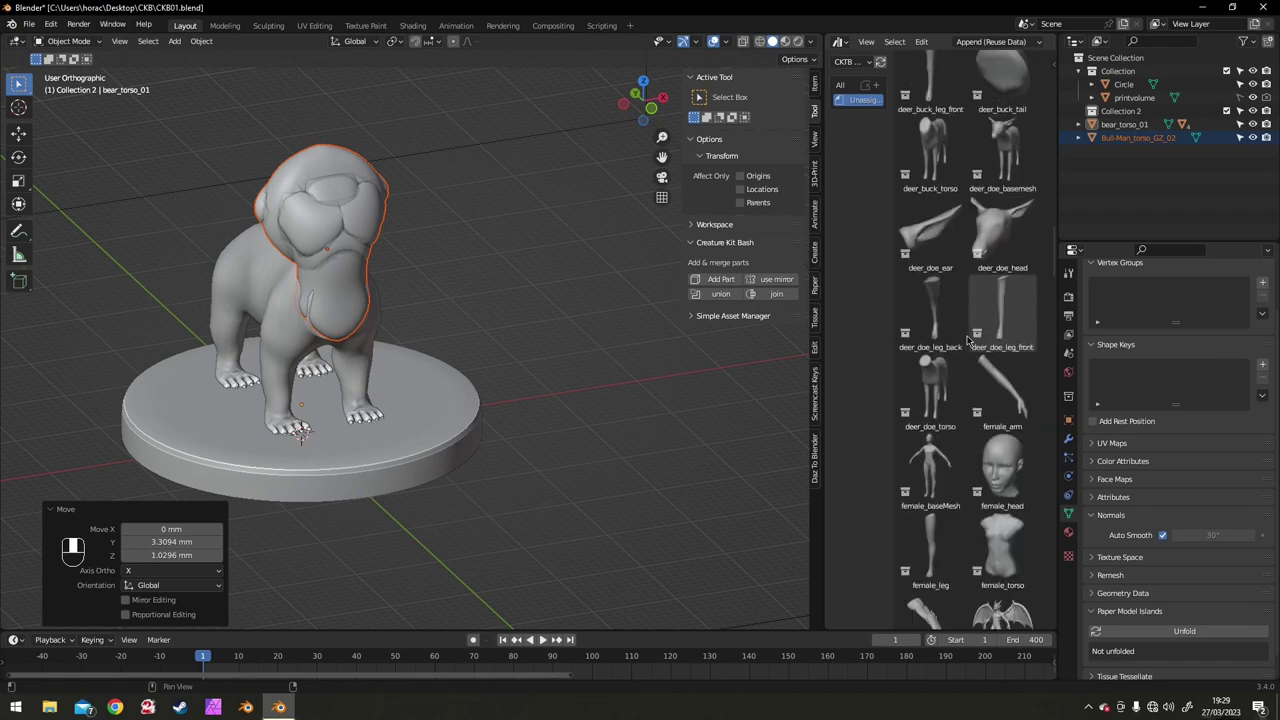
scroll(967, 343, "down", 2)
scroll(967, 343, "down", 10)
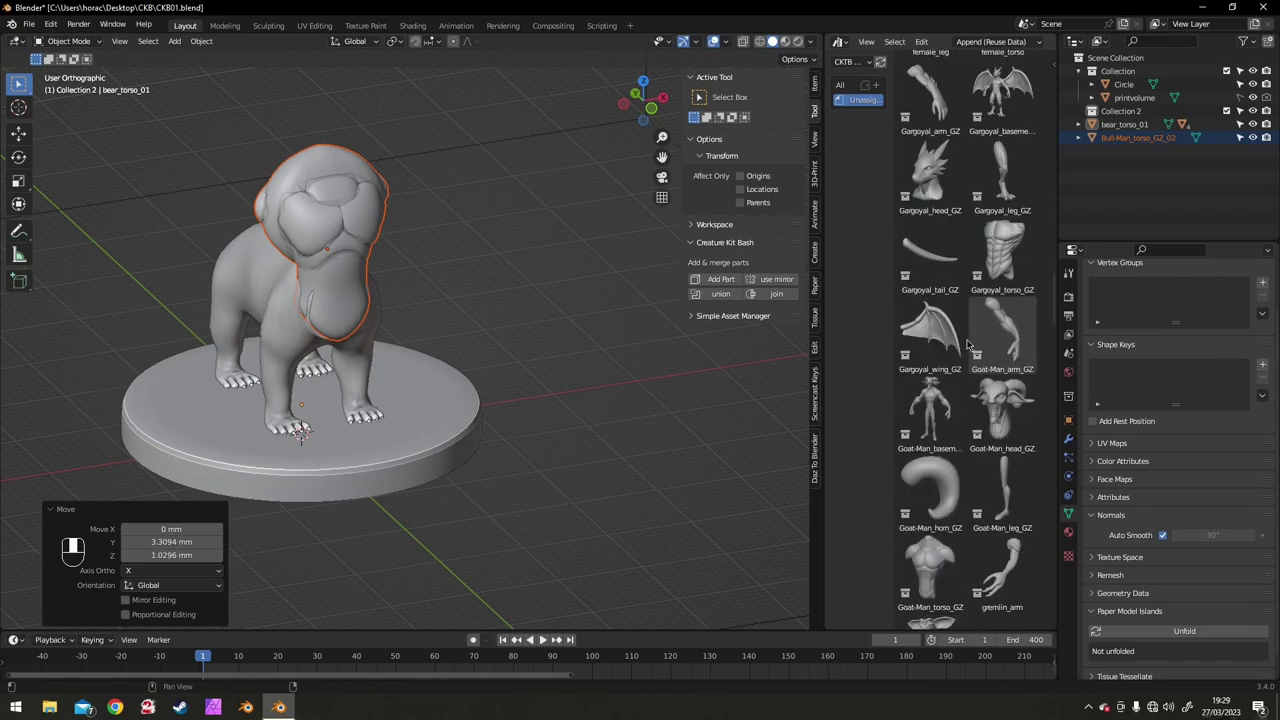
scroll(967, 343, "down", 7)
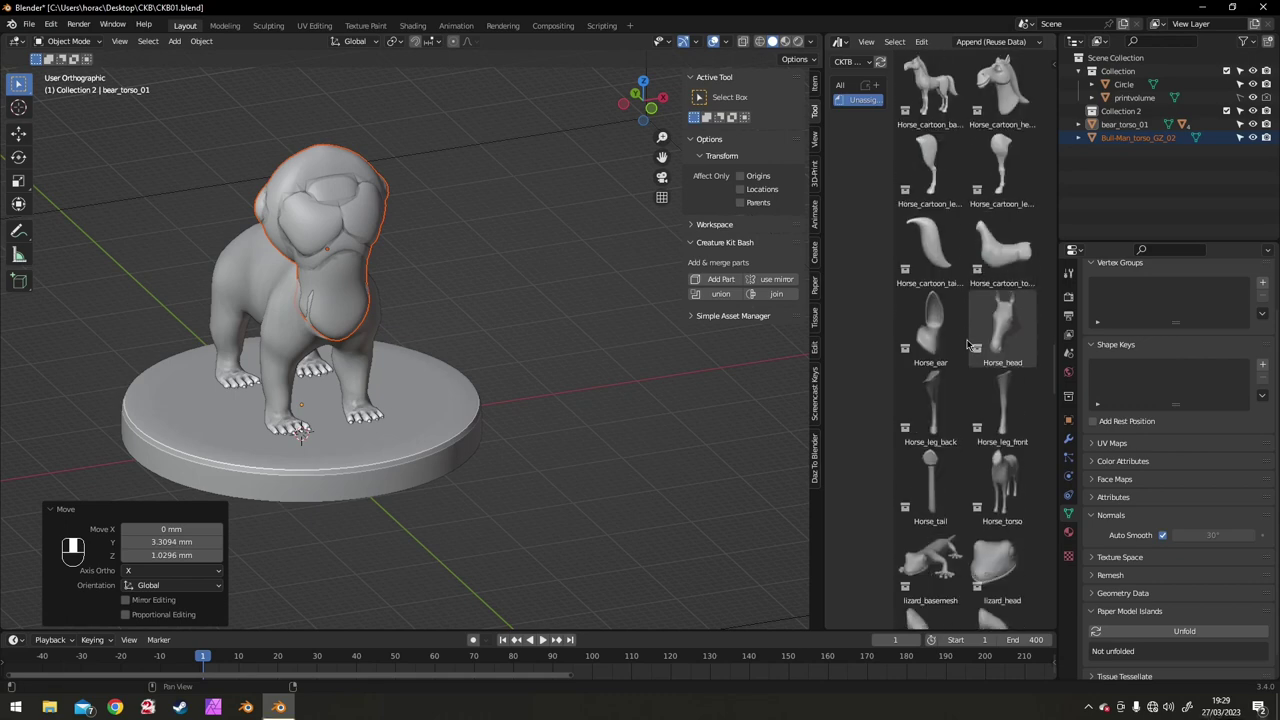
scroll(967, 343, "down", 15)
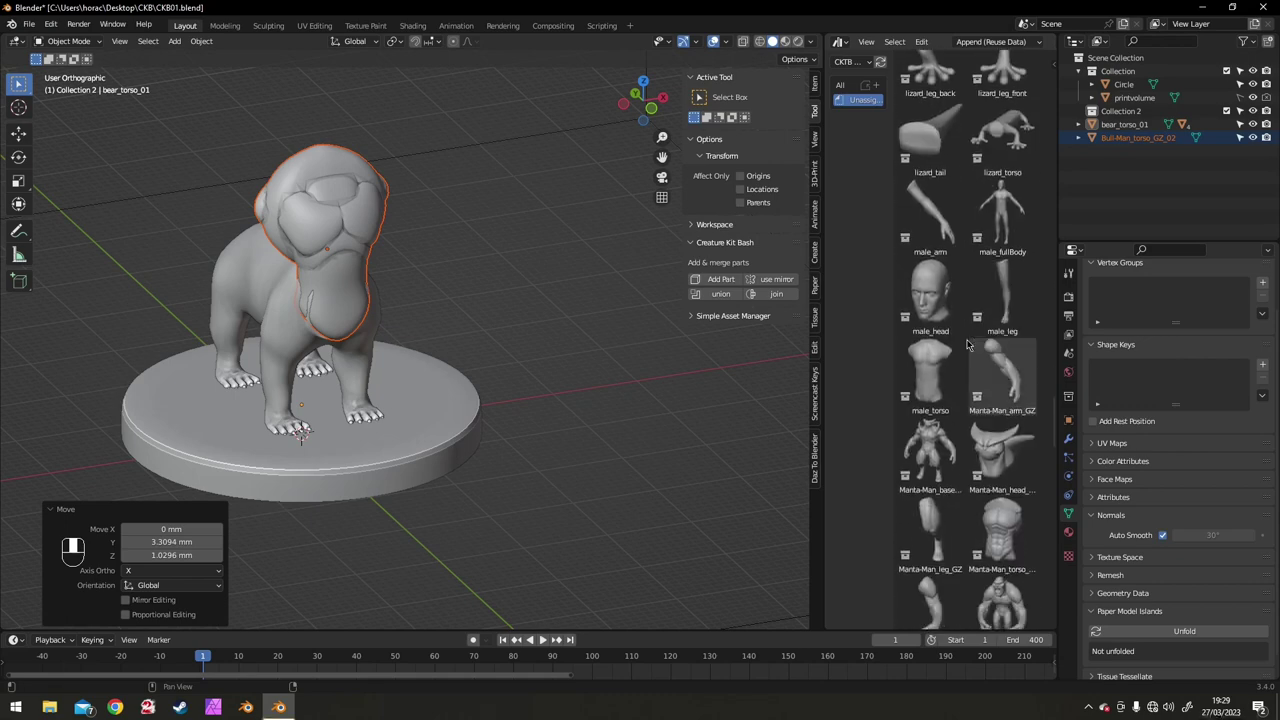
scroll(967, 345, "down", 5)
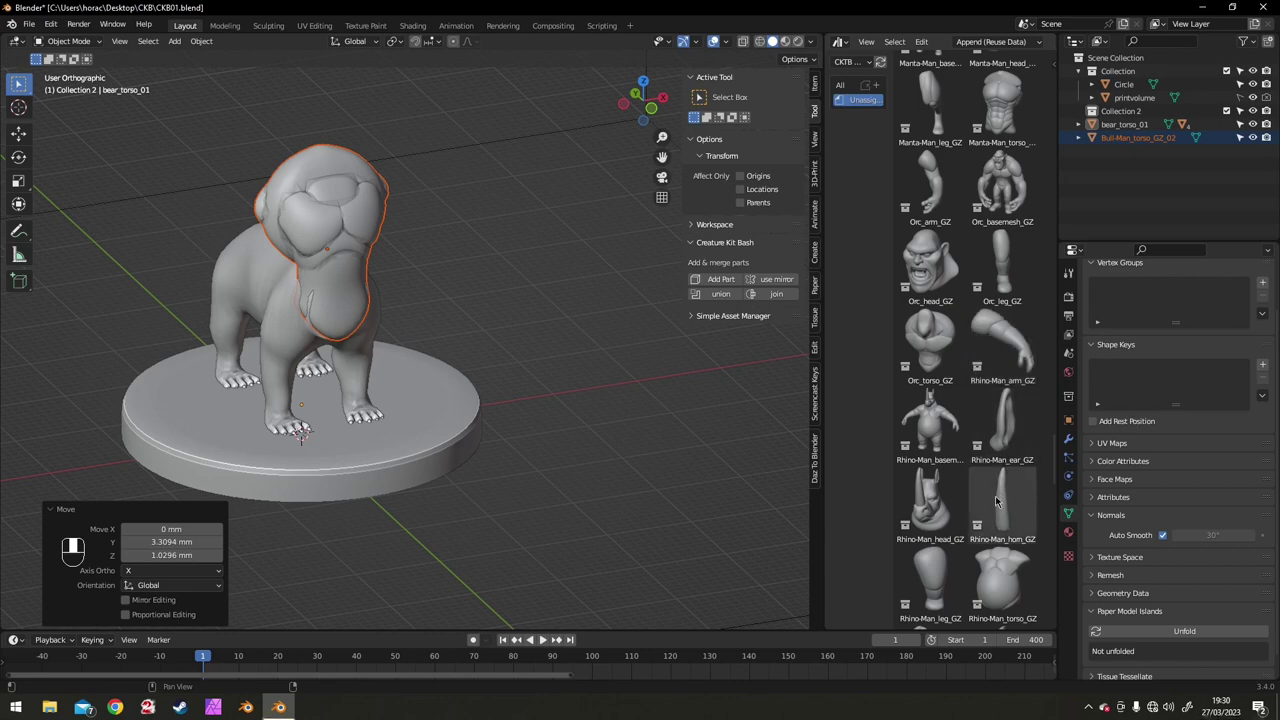
scroll(996, 502, "down", 2)
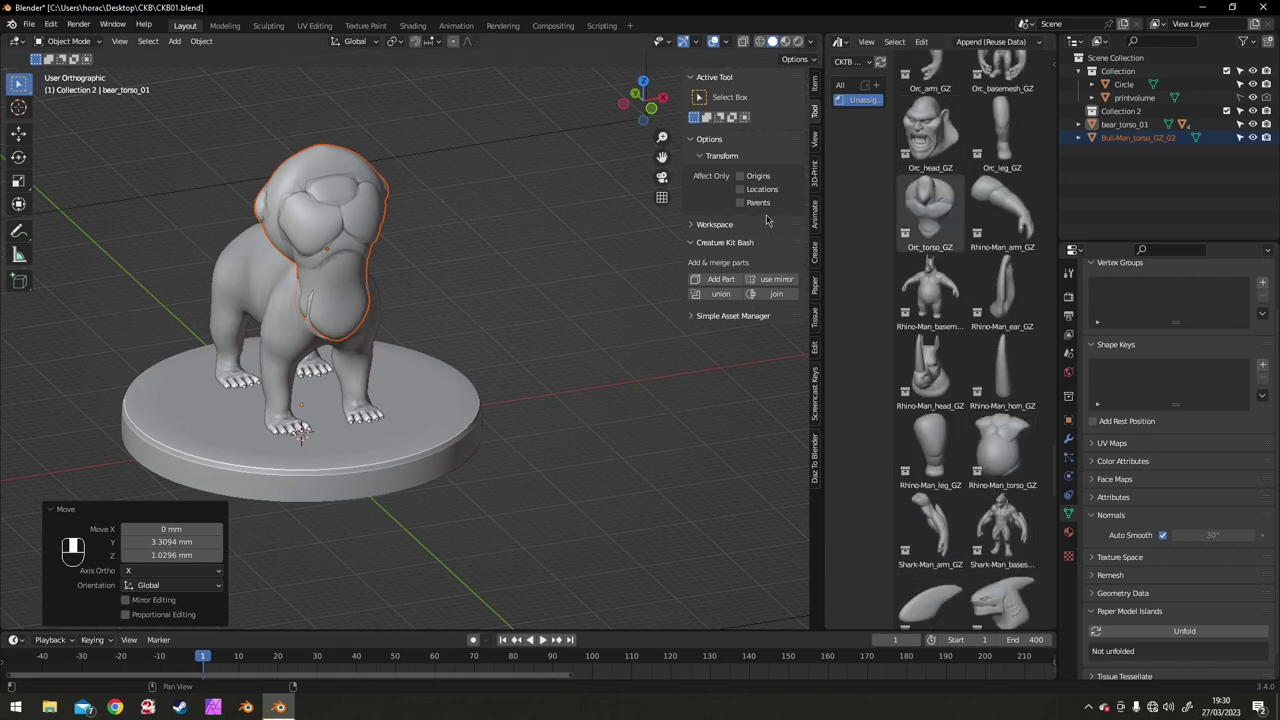
left_click(340, 195)
key("x")
left_click(478, 290)
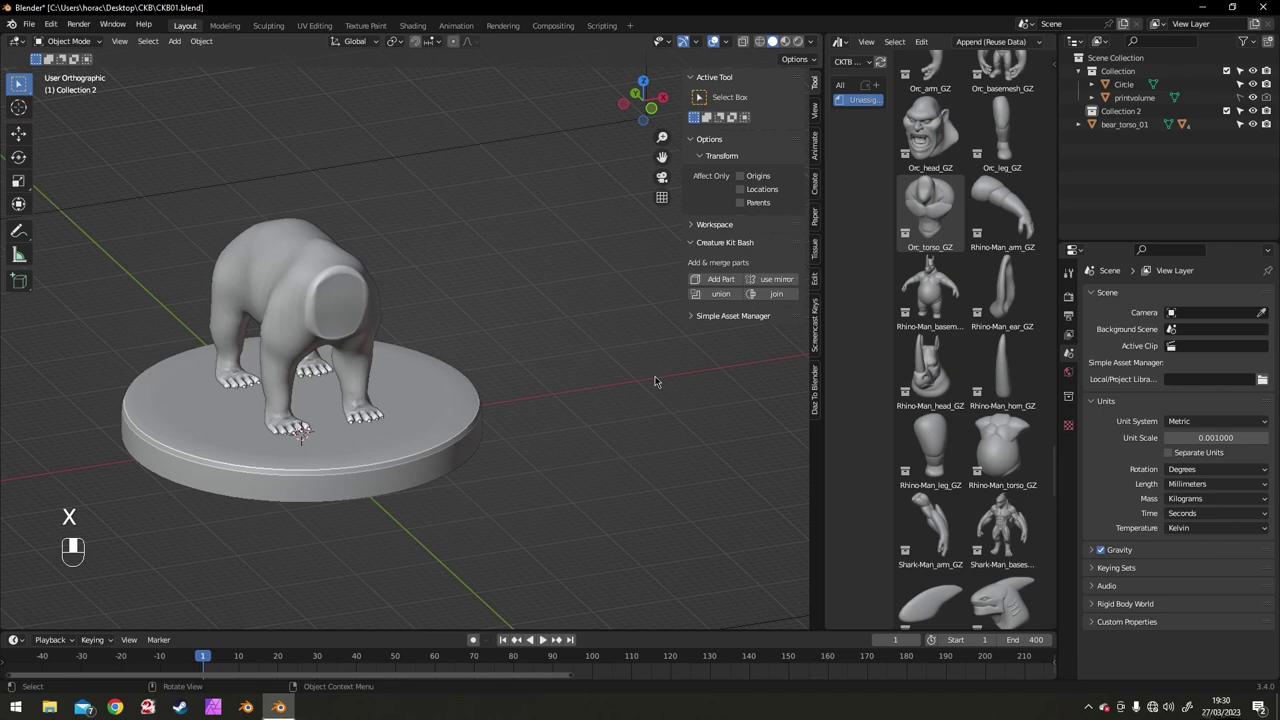
left_click(1008, 456)
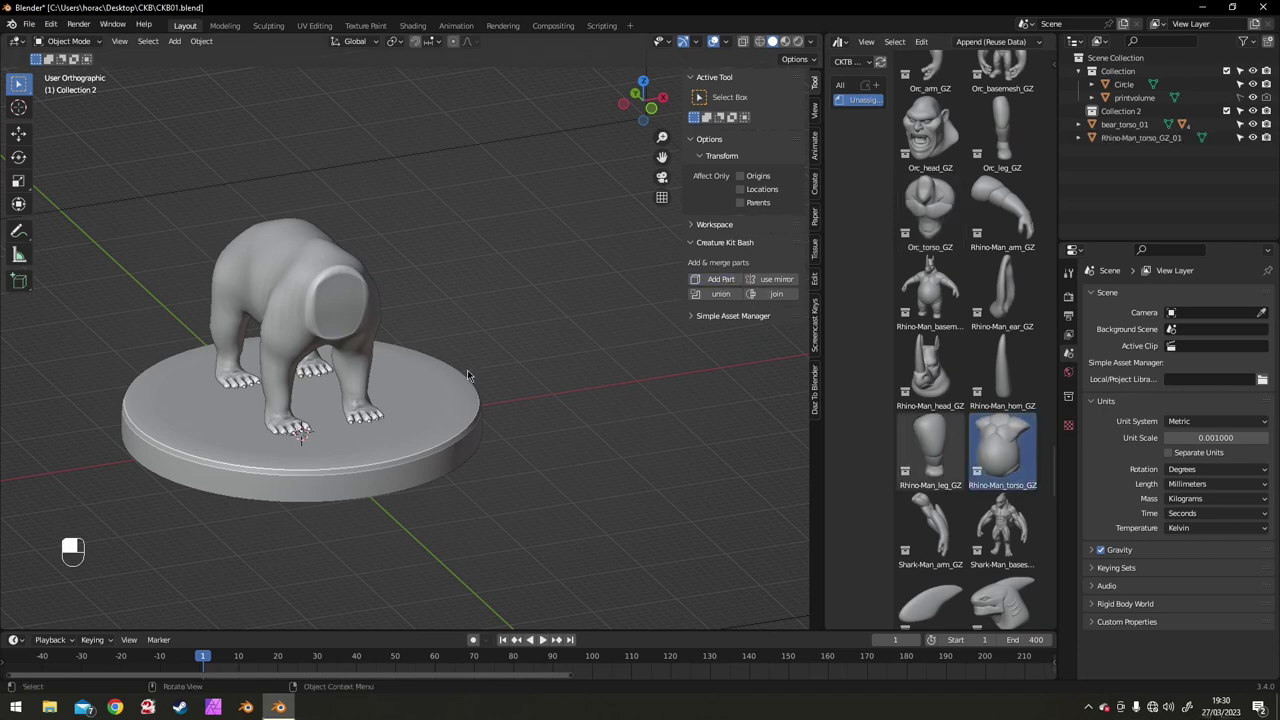
middle_click_drag(486, 407, 418, 378)
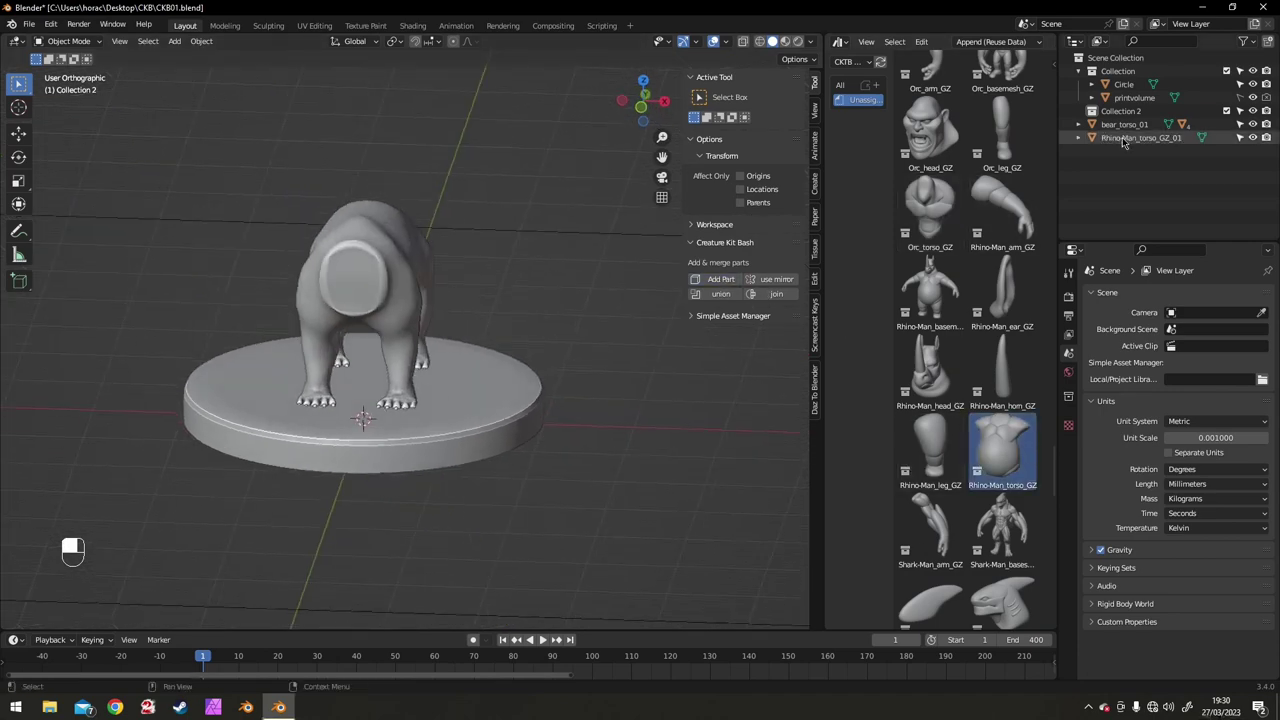
- Enlarge the Rhino-Man torso to a scale of about 16.882 and move it up to the bear's neck
key("KP_3")
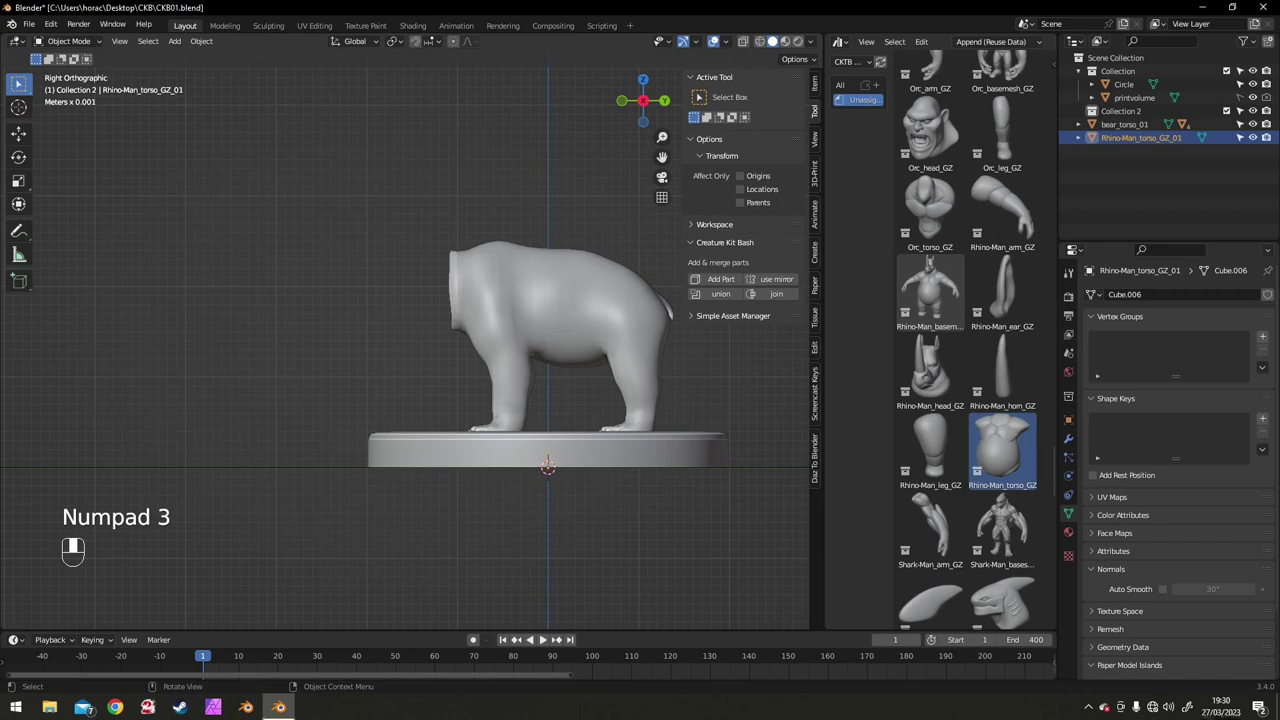
key("s")
left_click(254, 573)
key("g")
left_click(194, 477)
middle_click_drag(95, 428, 300, 438)
scroll(332, 442, "up", 3)
key("s")
left_click(395, 390)
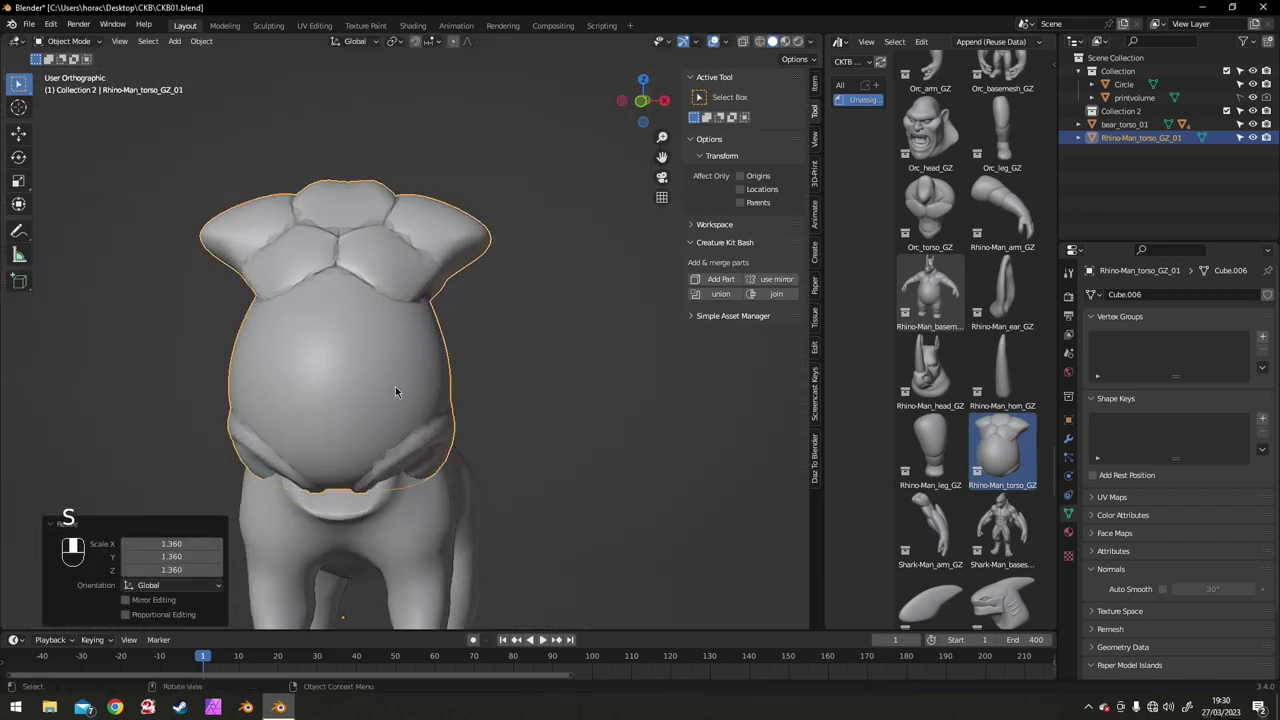
- Move the Rhino-Man torso about 3.06 mm in Y and -2.81 mm in Z so it overlaps the bear's neck
middle_click_drag(395, 391, 330, 416)
key("KP_3")
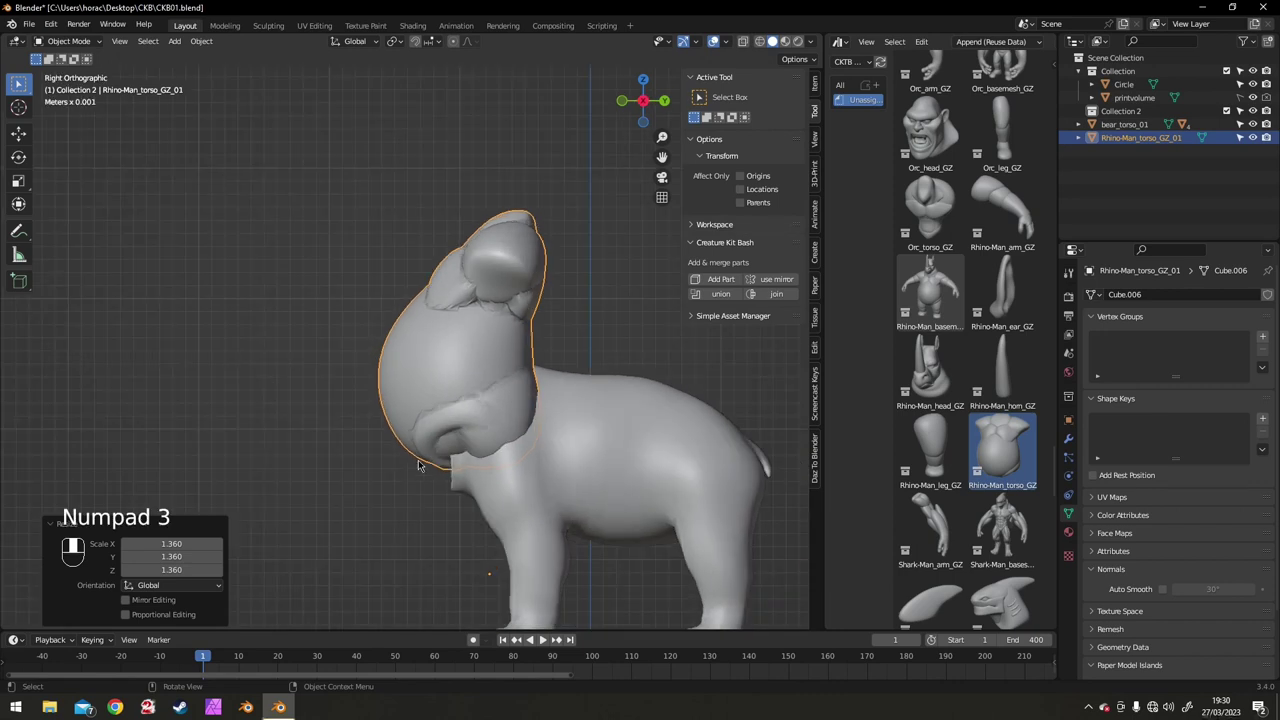
key("g")
left_click(457, 501)
middle_click_drag(457, 501, 600, 470)
- Turn on the mirror option for new parts and add Orc_head_GZ to the scene
left_click(952, 160)
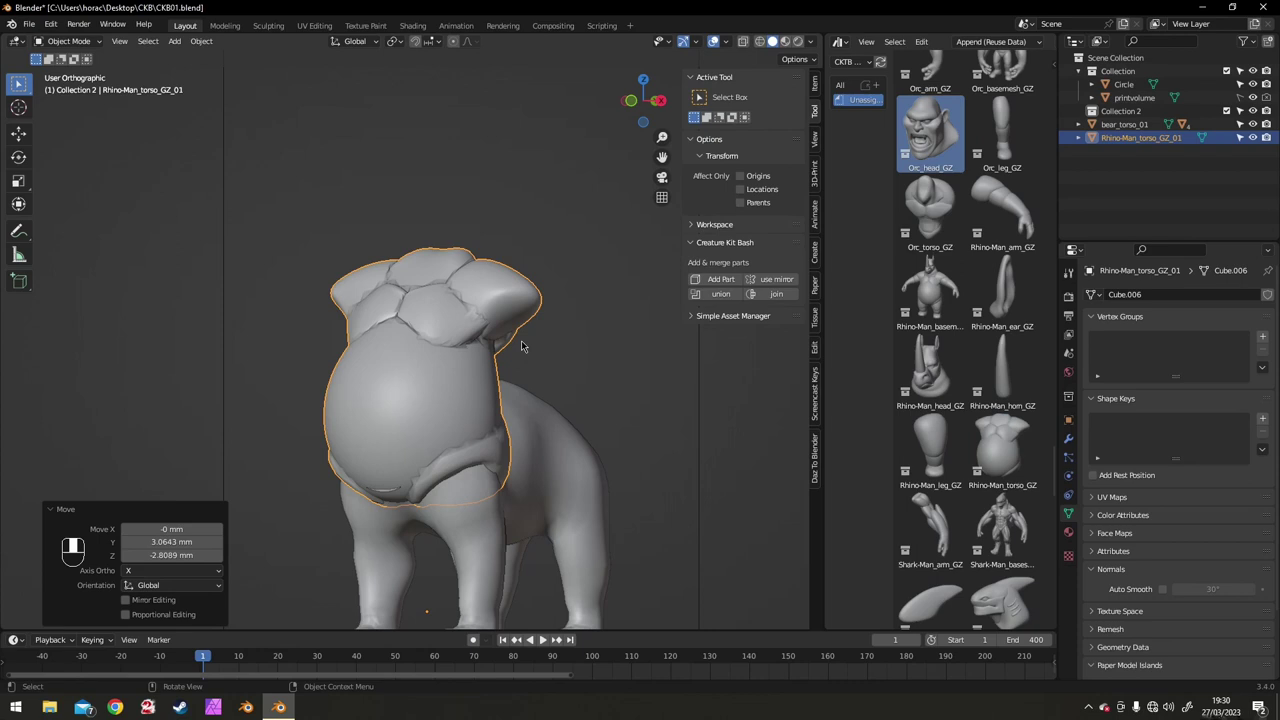
left_click(815, 88)
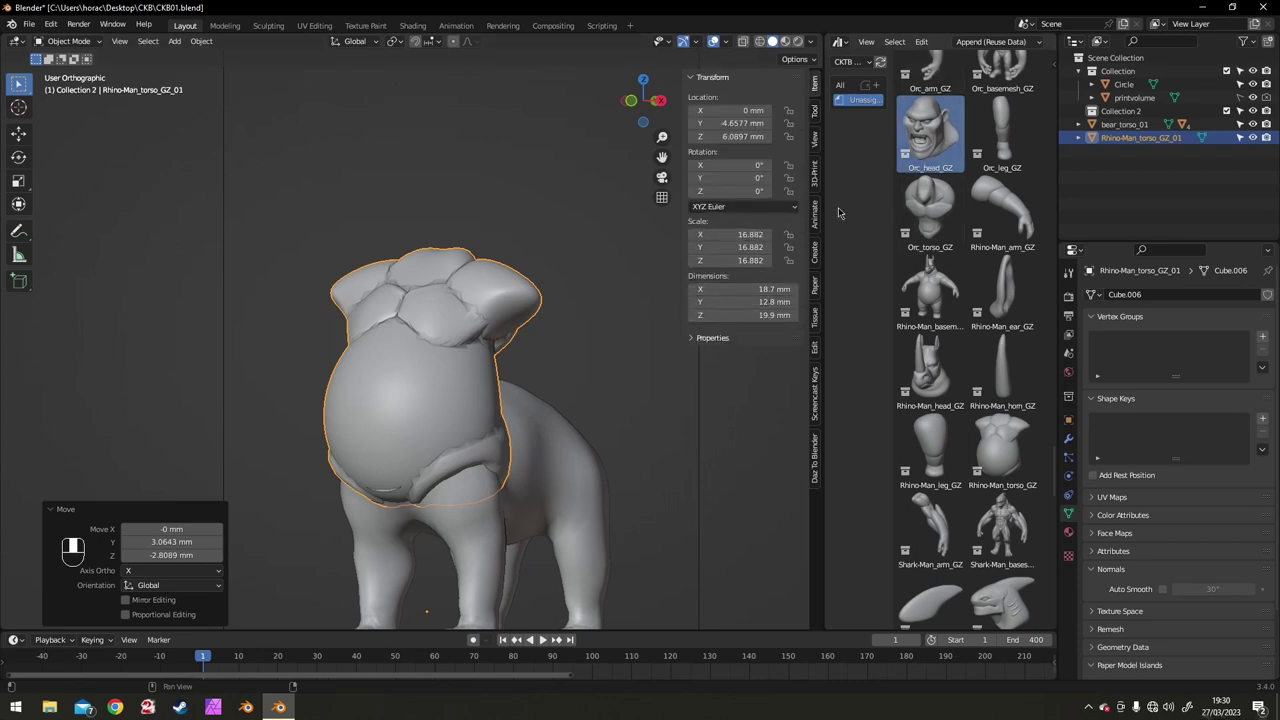
left_click(815, 110)
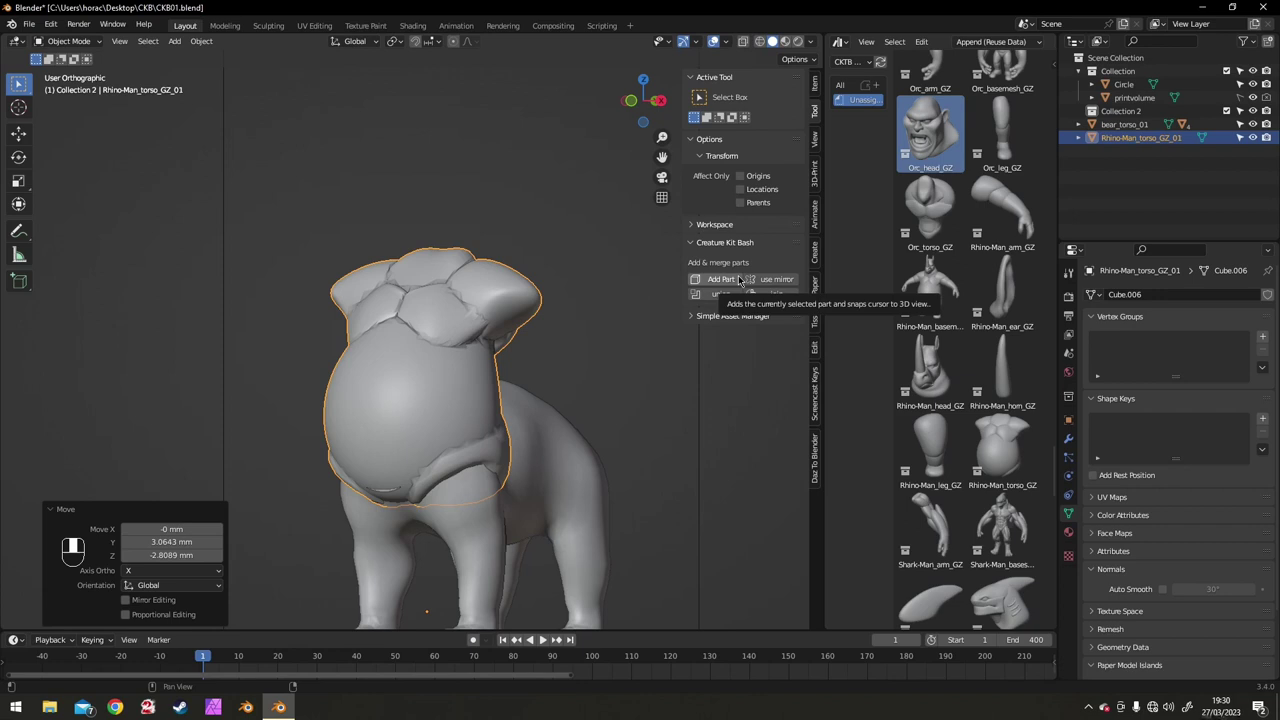
scroll(612, 409, "down", 3)
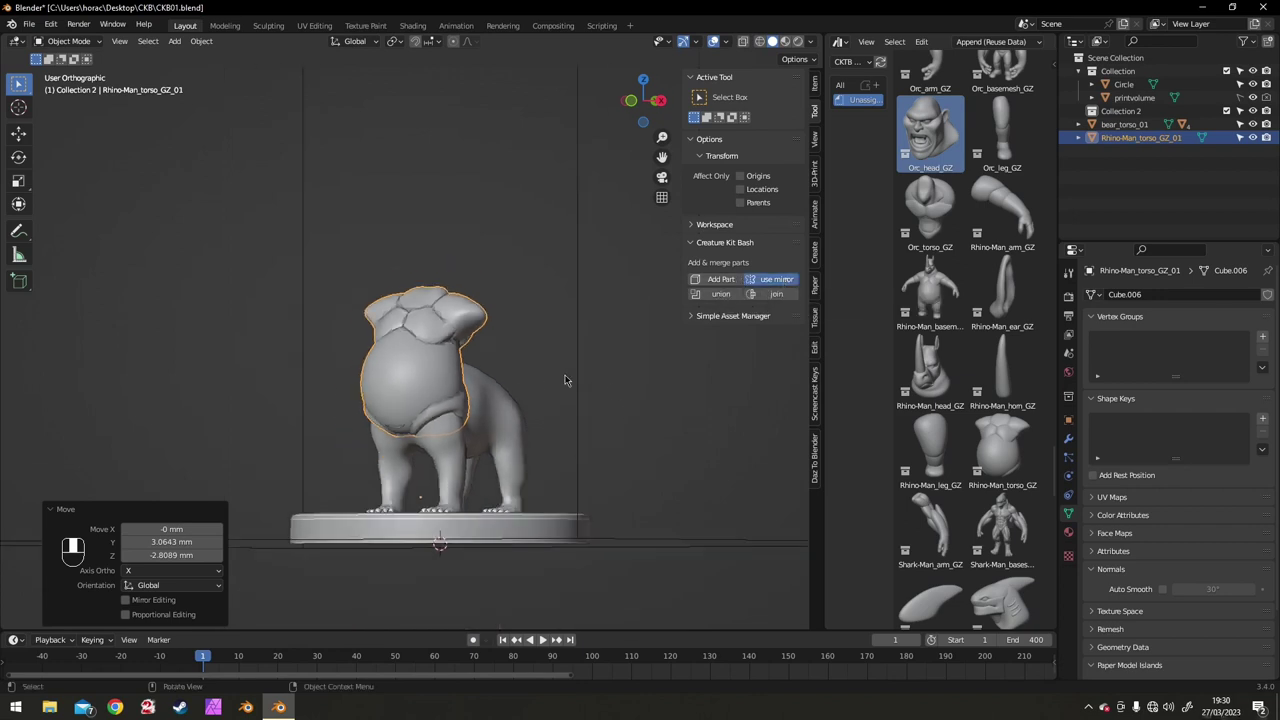
middle_click_drag(562, 376, 561, 388)
left_click(718, 280)
left_click(404, 213)
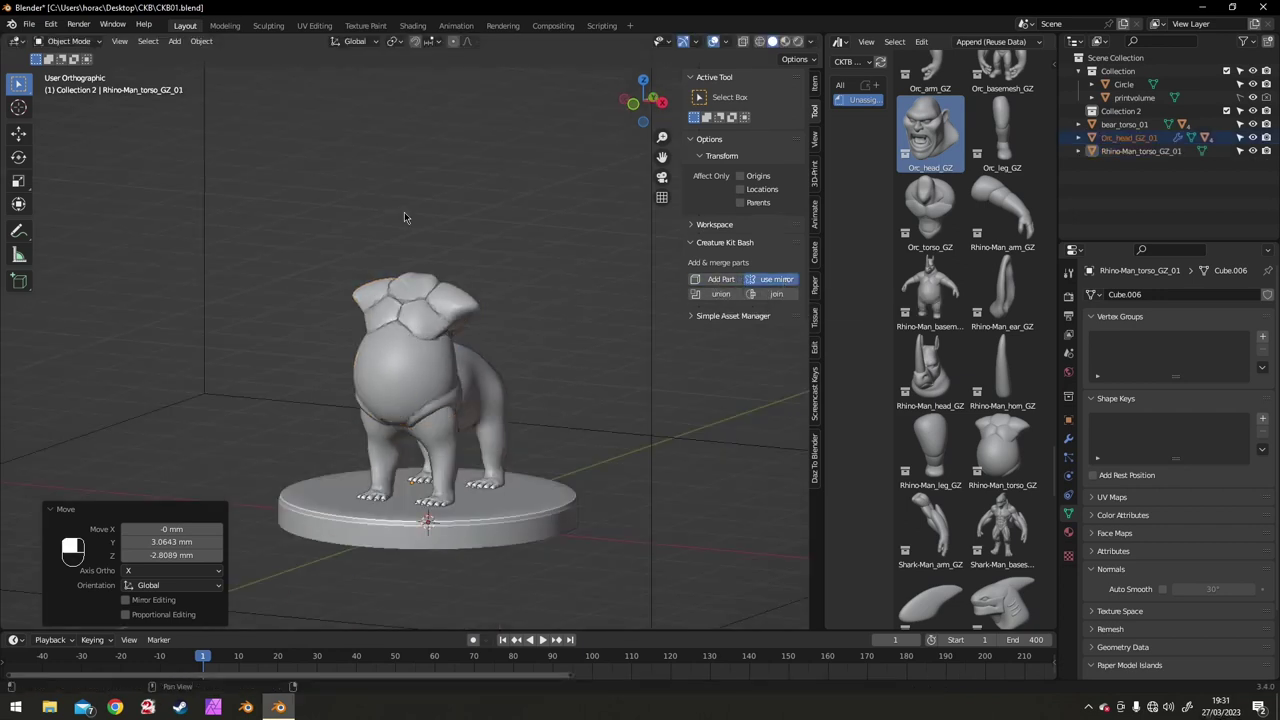
- Enlarge the orc head and move it about -3.88 mm in Y and 31.06 mm in Z onto the Rhino-Man torso
key("KP_3")
key("s")
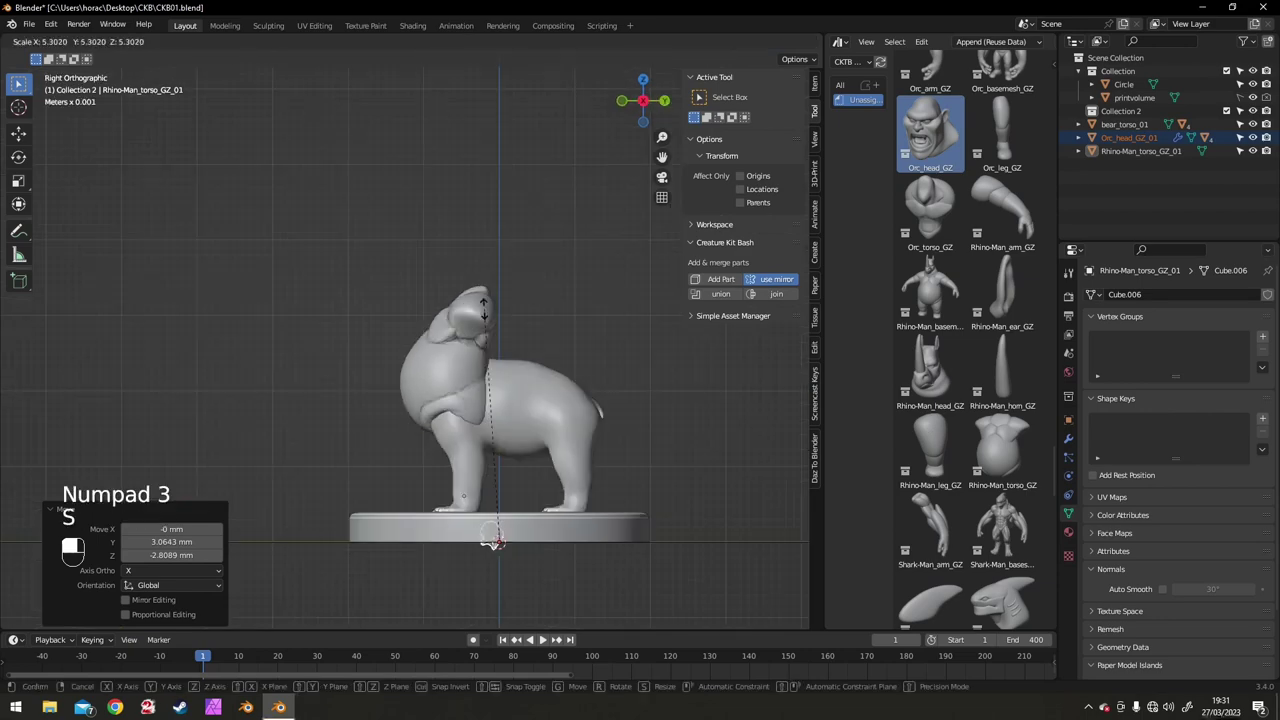
left_click(620, 301)
key("s")
key("g")
left_click(539, 212)
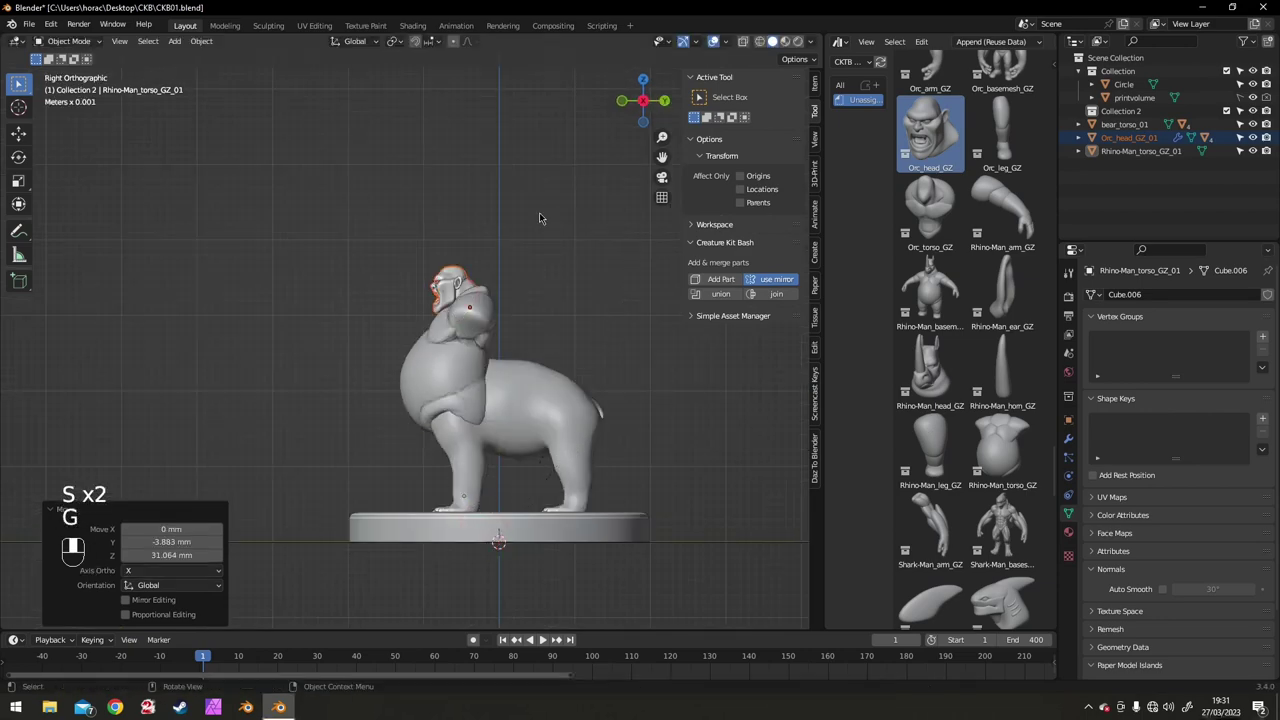
- Scale the orc head by about 1.162 and shift it about -3.1 mm in X so two mirrored heads stand side by side
middle_click_drag(539, 212, 528, 290)
key("KP_1")
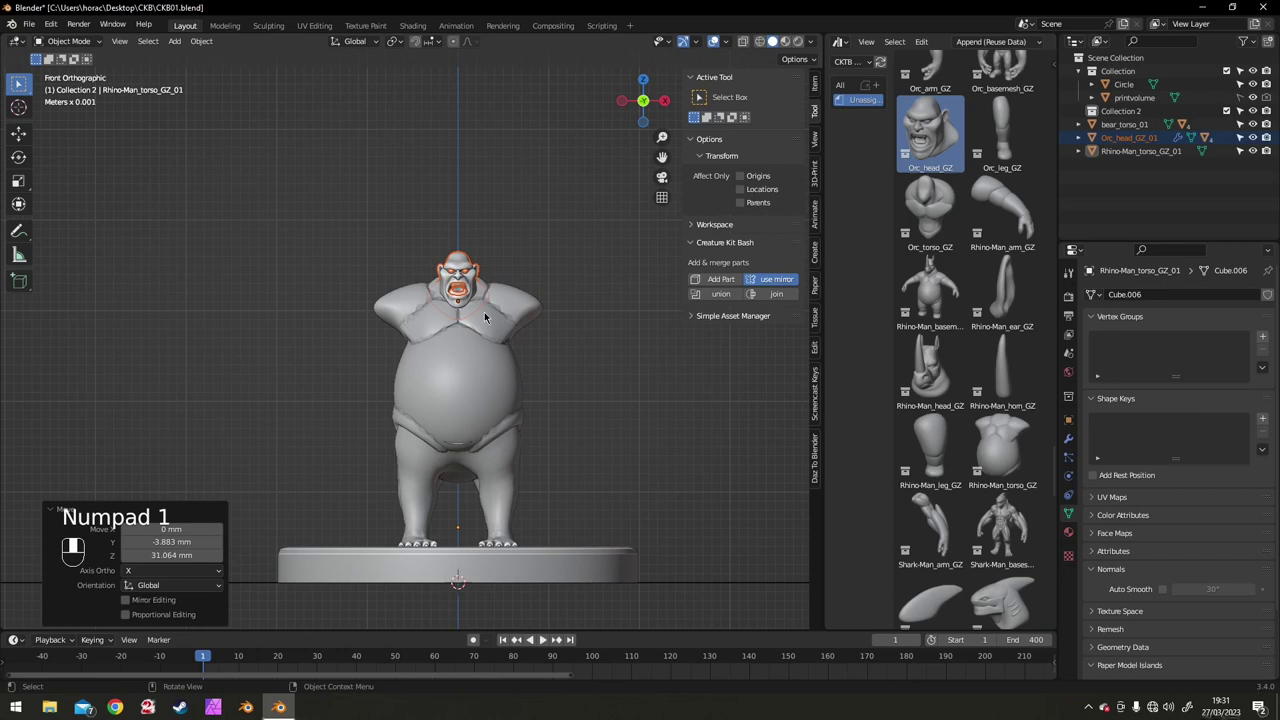
key("s")
left_click(494, 313)
key("g")
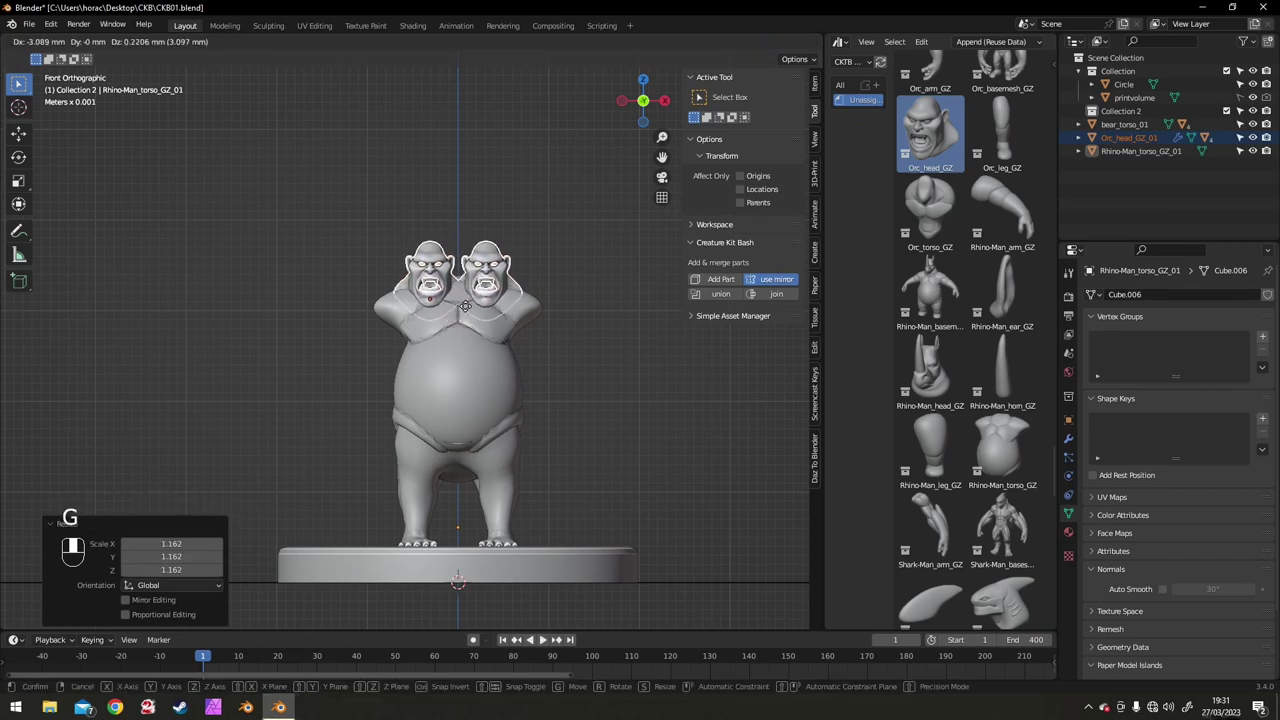
left_click(467, 308)
- Tilt the orc heads about -8.46° in the front view and turn them about -14.9° around the local Z axis
key("r")
left_click(453, 285)
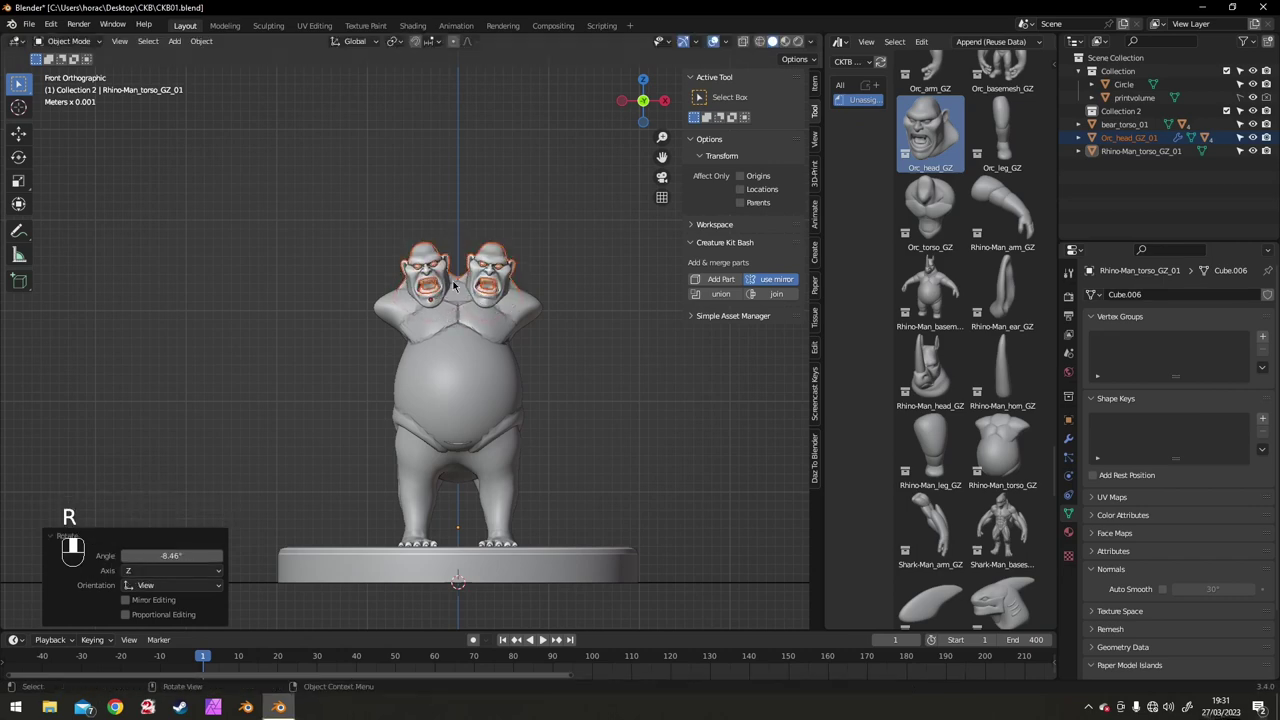
mouse_move(453, 285)
middle_mouse_down()
mouse_move(492, 304)
mouse_move(472, 286)
middle_mouse_up()
left_click(356, 41)
left_click(340, 97)
key("r")
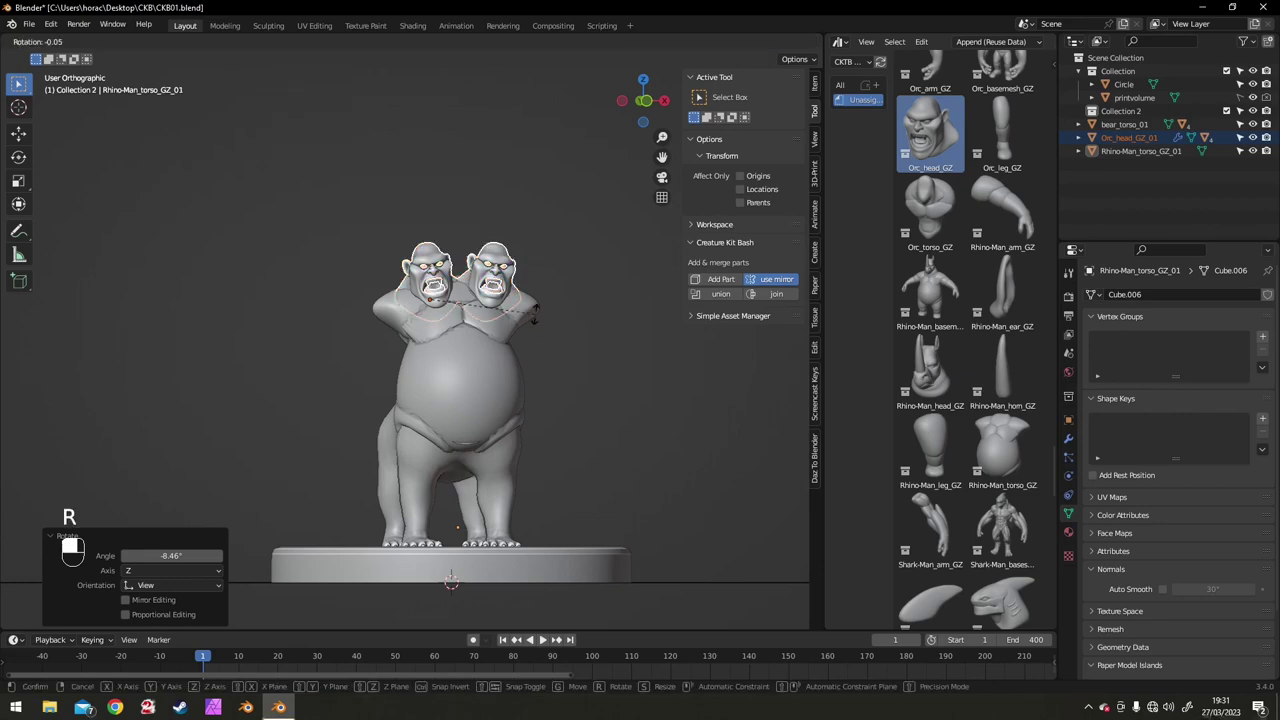
key("z")
key("z")
left_click(563, 285)
middle_click_drag(563, 285, 515, 283)
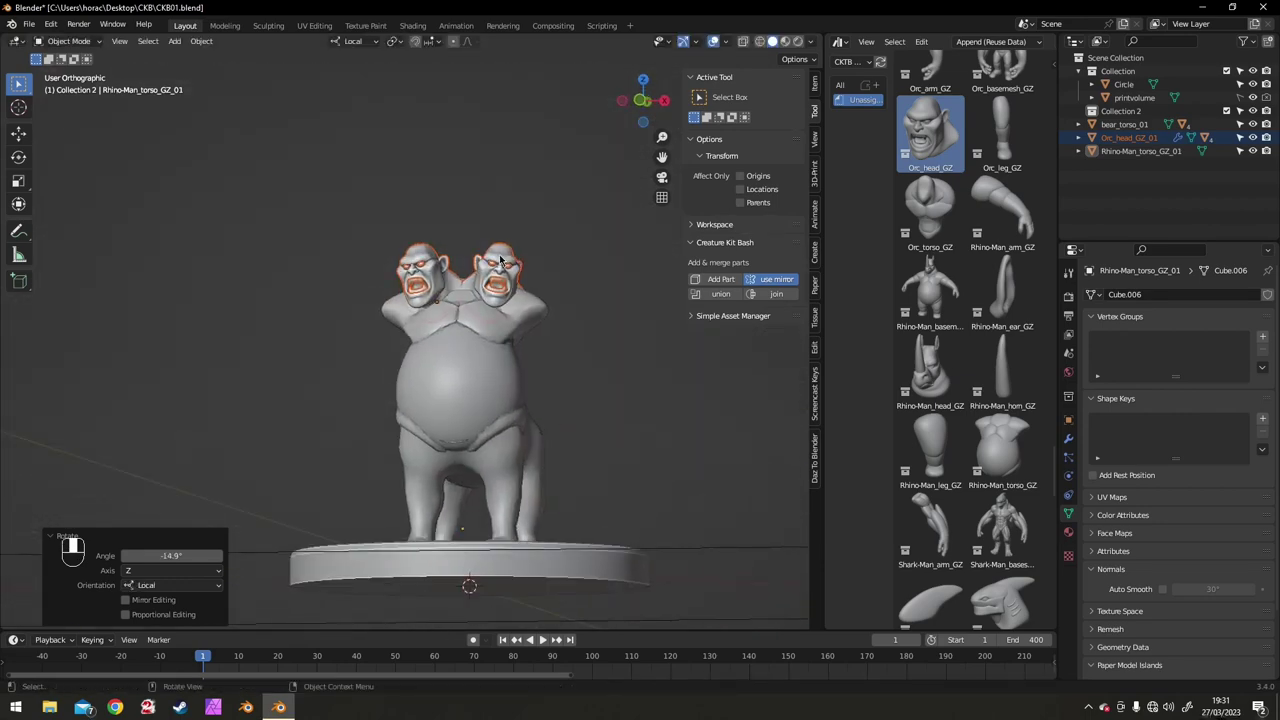
- Add mirrored Orc_arm_GZ parts and place them about 7.46 mm in X and 21.96 mm in Z beside the belly
left_click(513, 363)
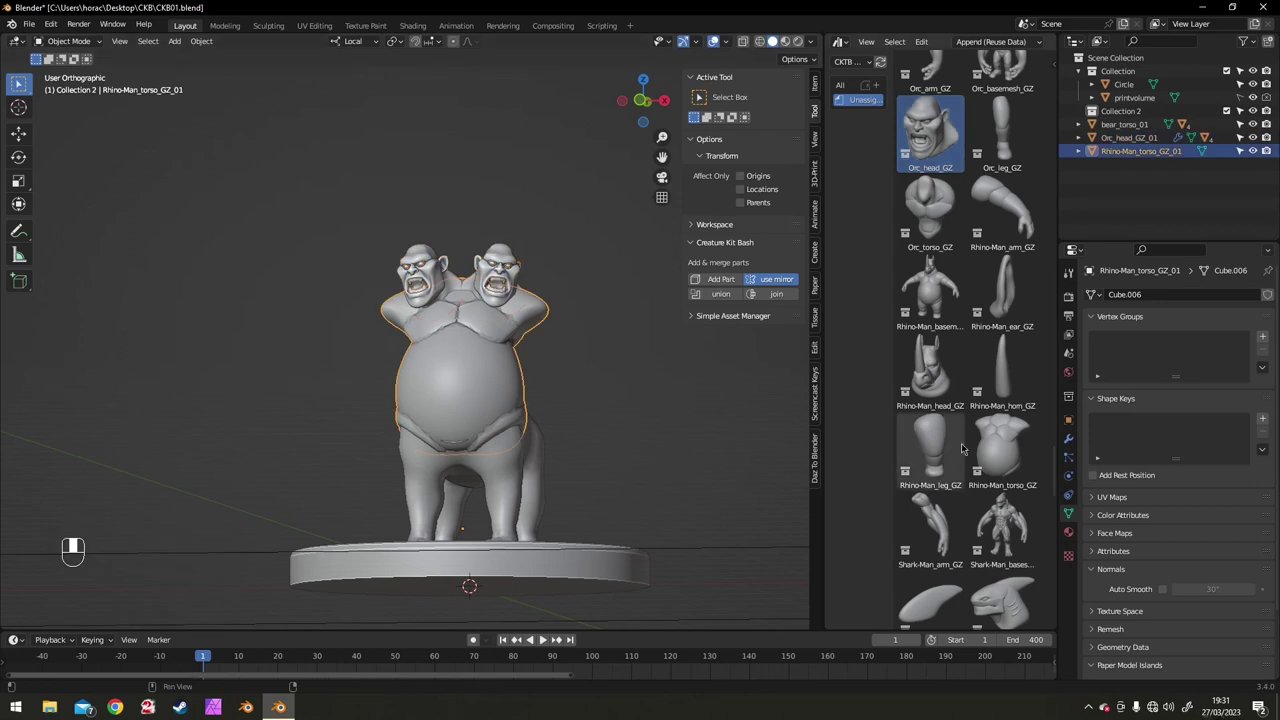
scroll(945, 330, "up", 3)
left_click(928, 224)
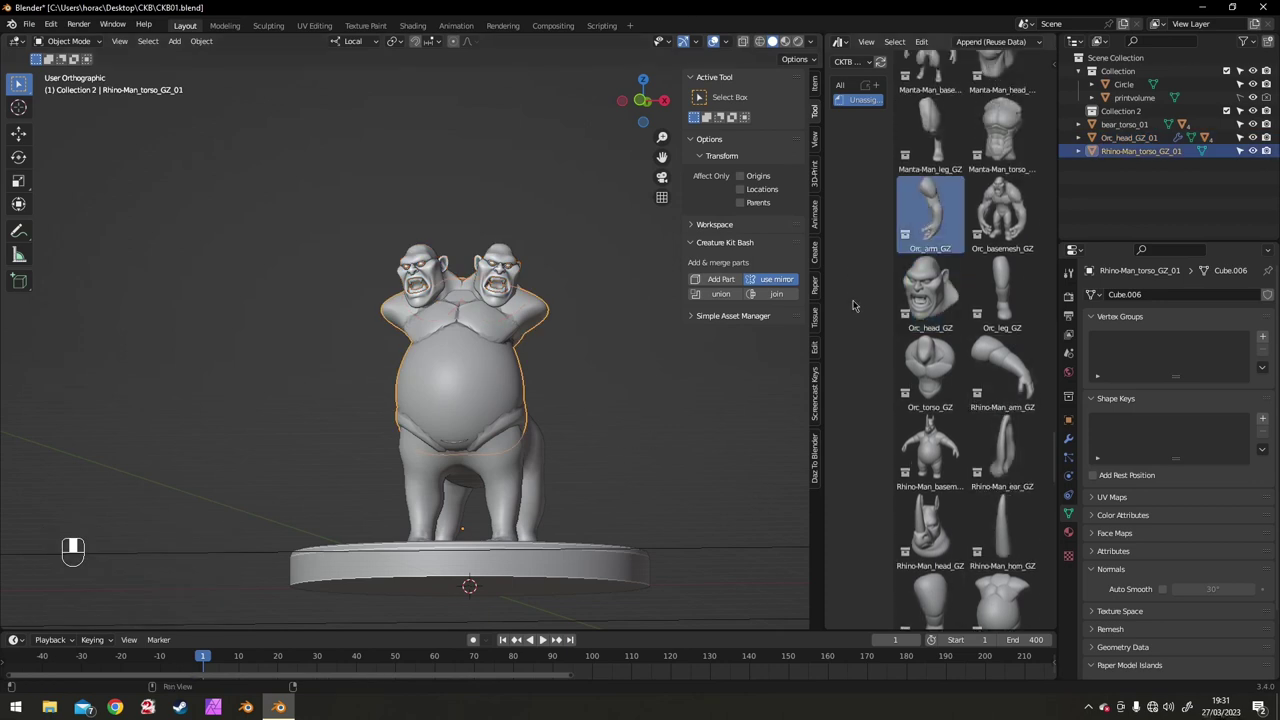
left_click(718, 280)
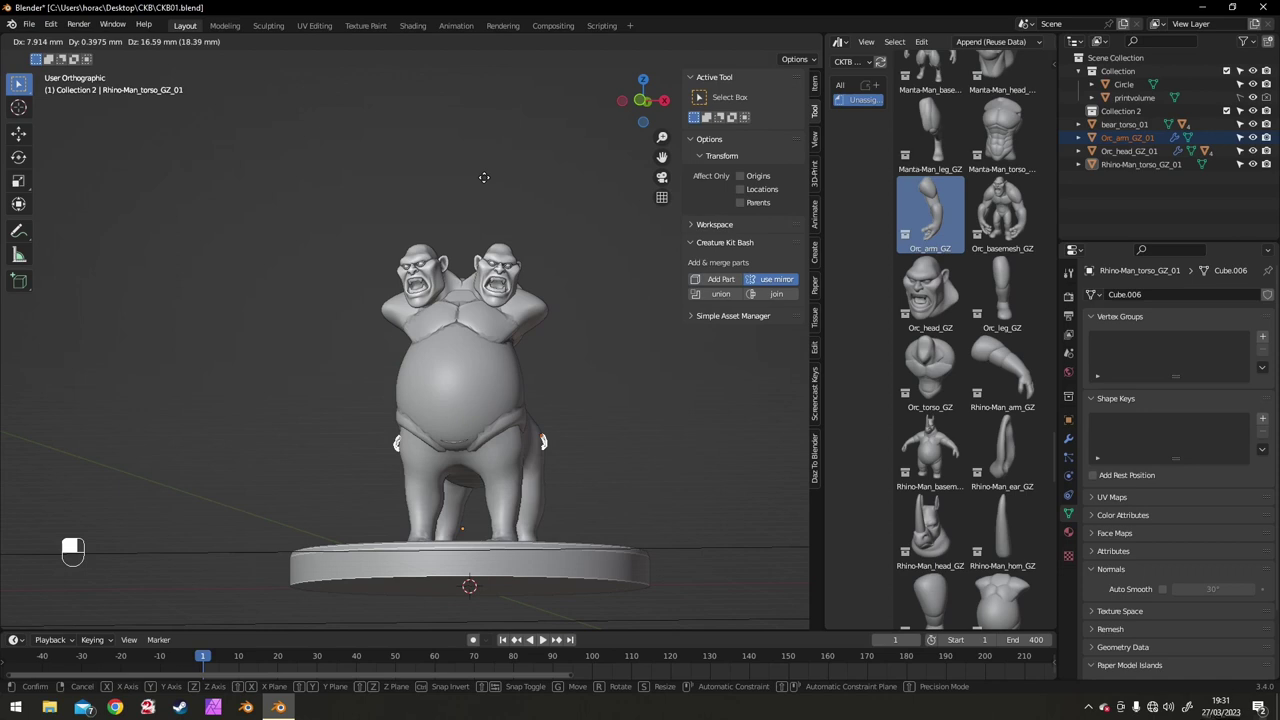
middle_click_drag(513, 410, 527, 418)
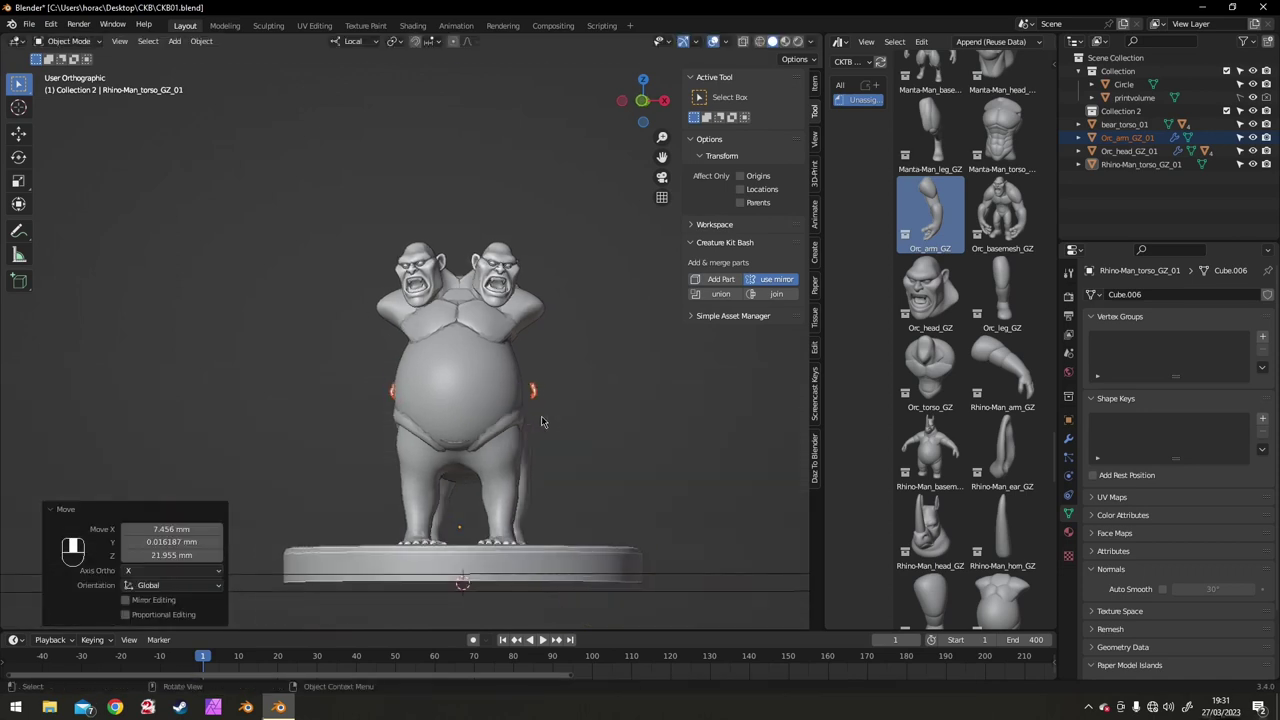
- Scale the orc arms by about 9.923 and 1.068, moving them about -1.84 mm in X and 8.09 mm in Z to shoulder height
key("KP_1")
key("s")
left_click(324, 417)
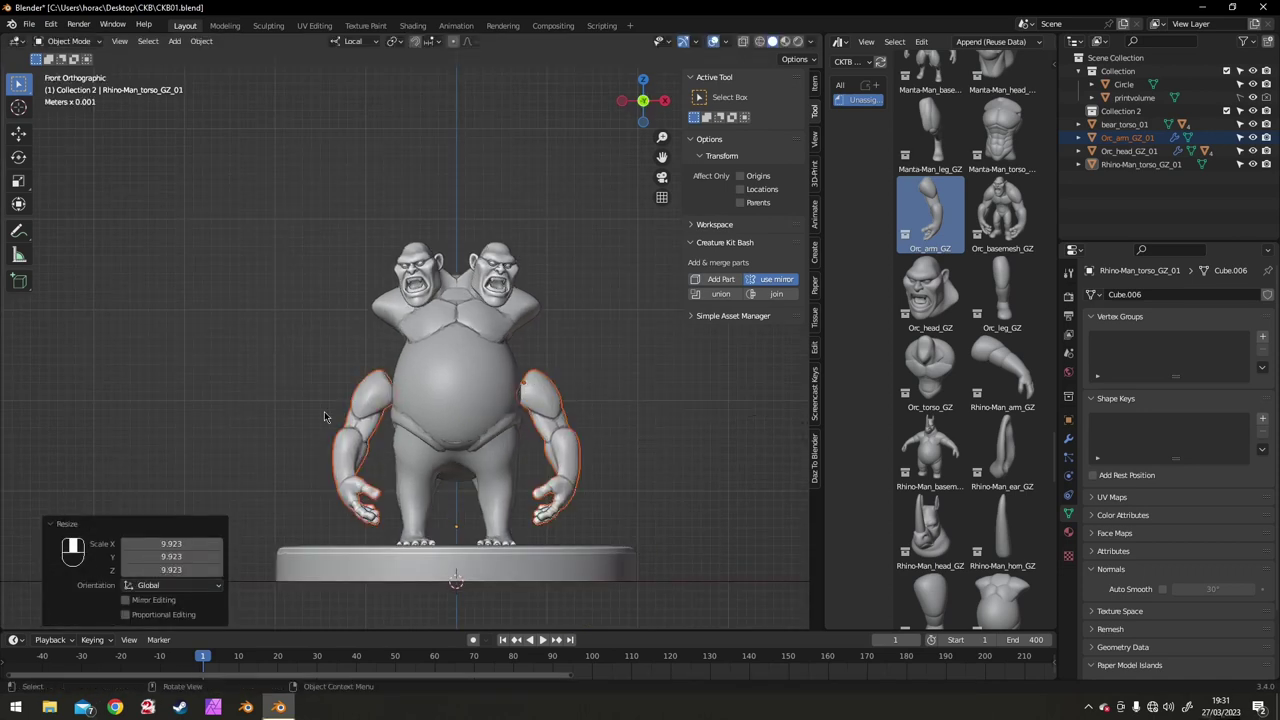
key("g")
left_click(401, 358)
key("s")
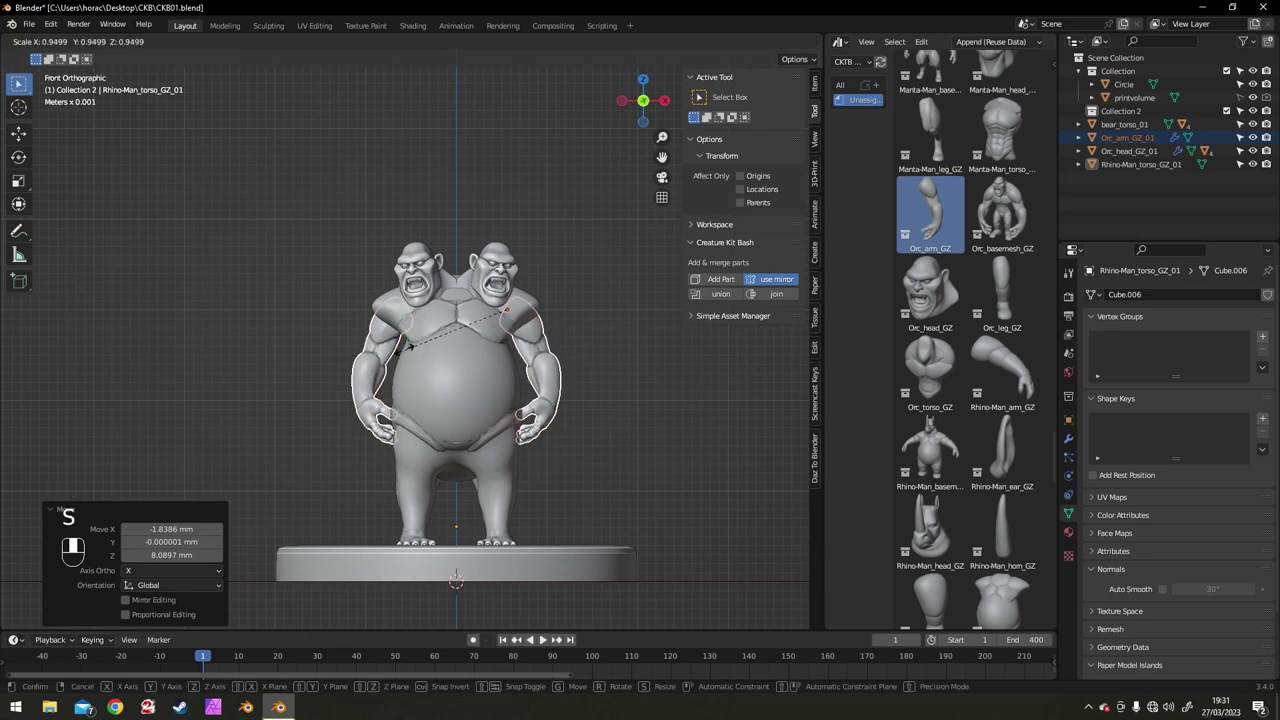
left_click(440, 336)
- Move the orc arms about -6.99 mm in Y and -0.44 mm in Z onto the Rhino-Man torso's shoulders
key("KP_3")
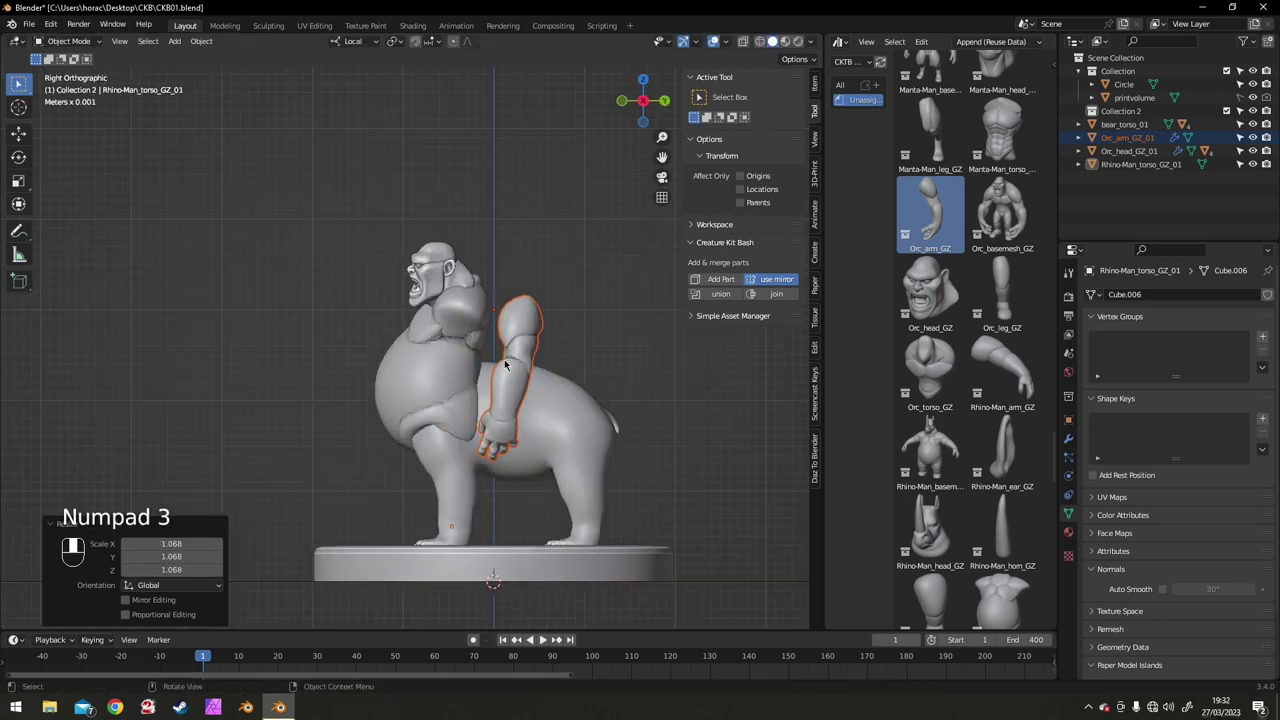
key("g")
left_click(441, 369)
middle_click_drag(441, 369, 498, 375)
scroll(531, 363, "up", 2)
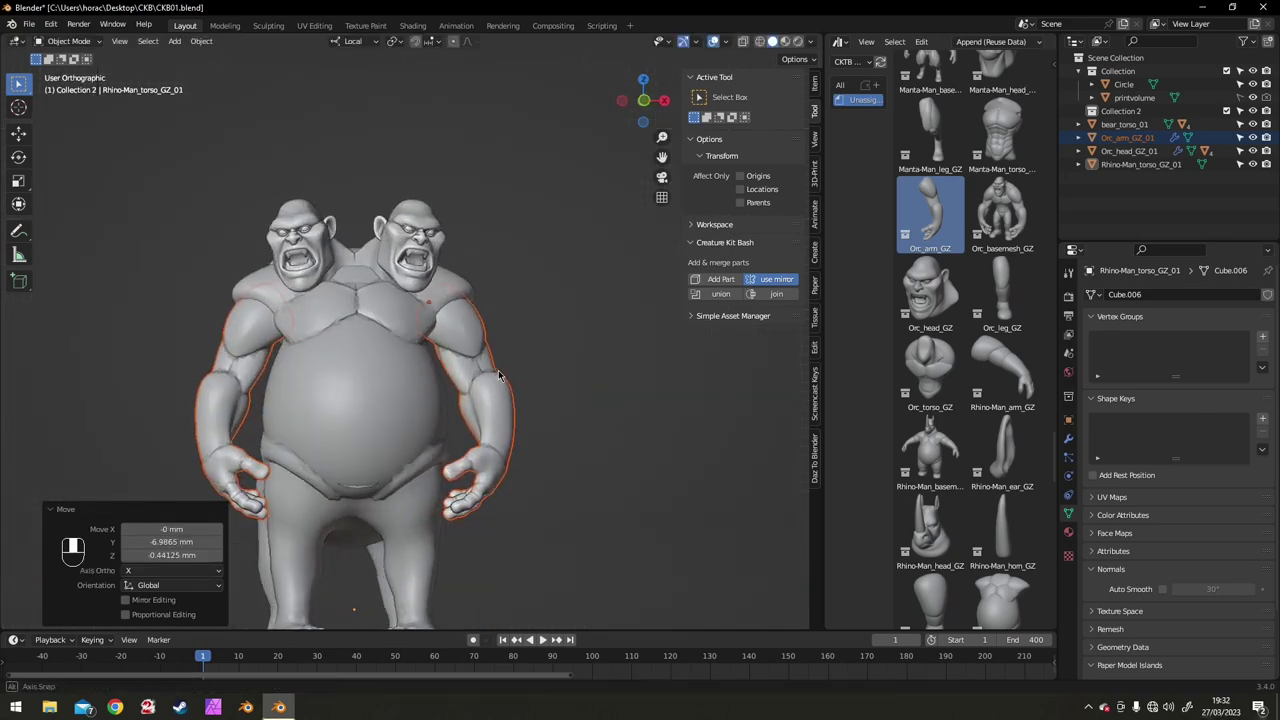
- Rotate the orc arms about -9.81° outward in the front view and shift them about 0.66 mm in X and 0.26 mm in Z
key("KP_1")
key("r")
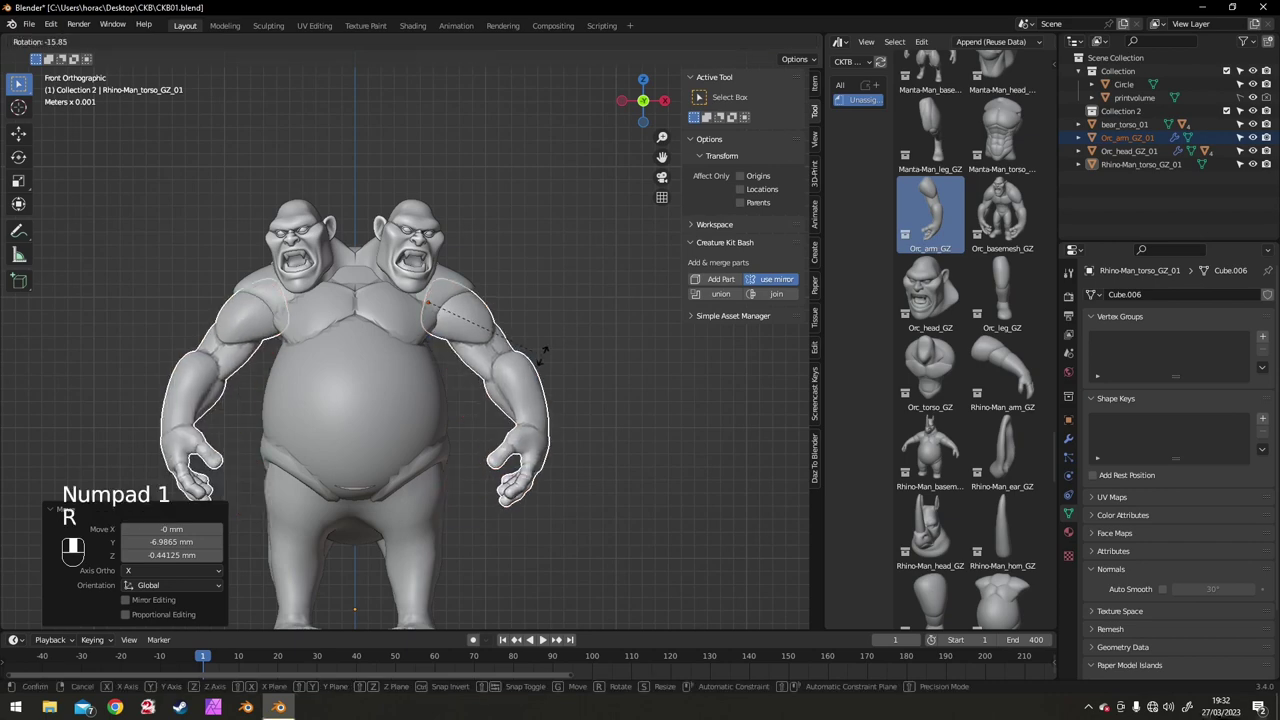
left_click(542, 370)
key("g")
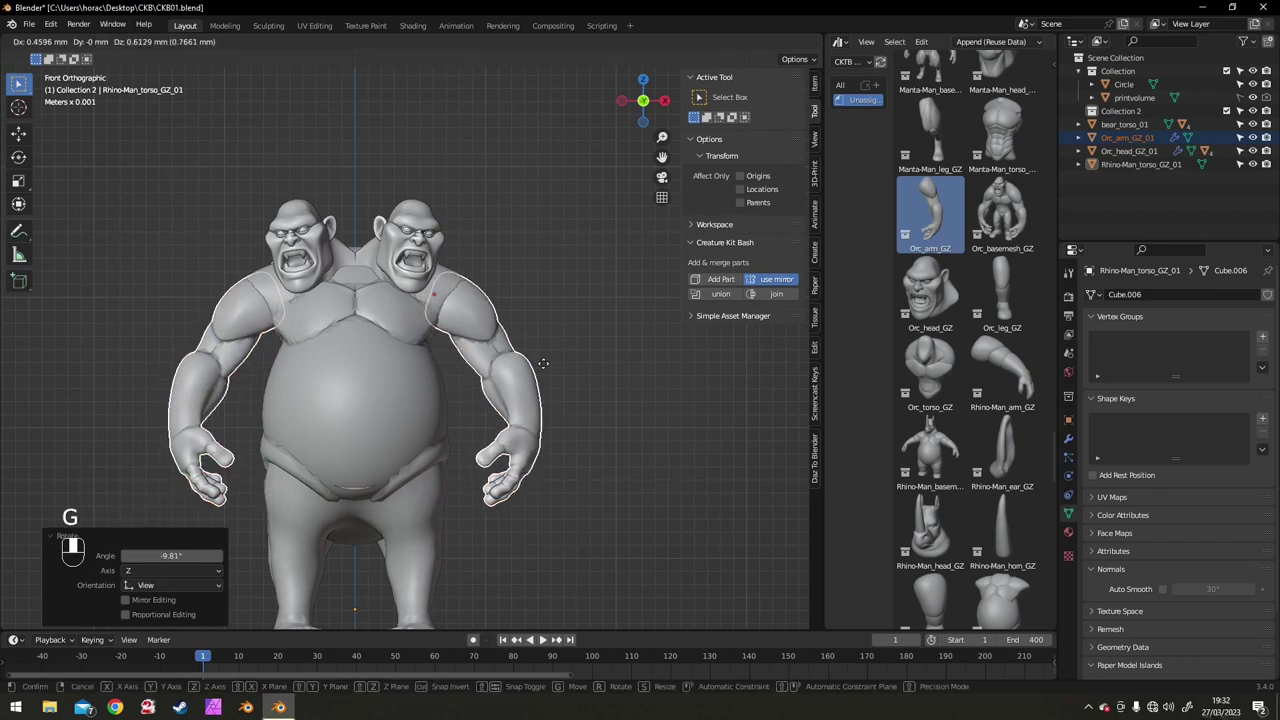
left_click(543, 363)
middle_click_drag(543, 363, 463, 409)
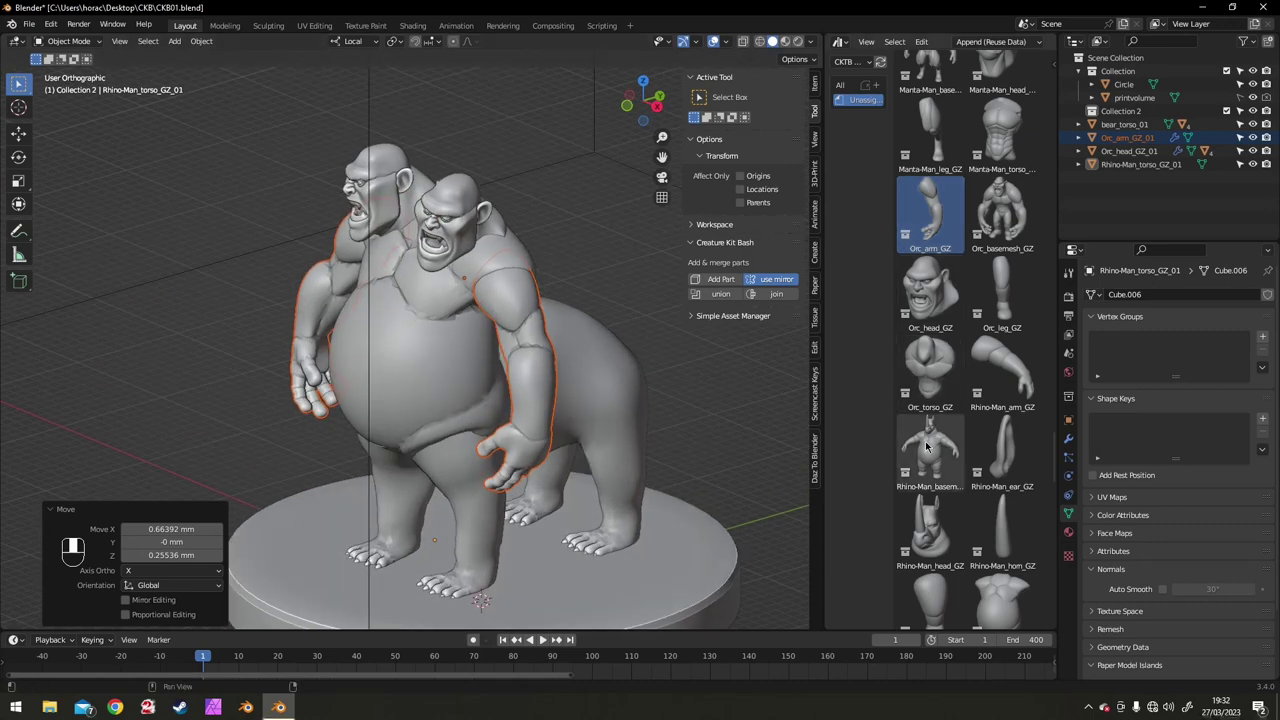
- Add mirrored Tiger-Man_tail_GZ parts from the part library and make them the only selected object
scroll(927, 447, "down", 15)
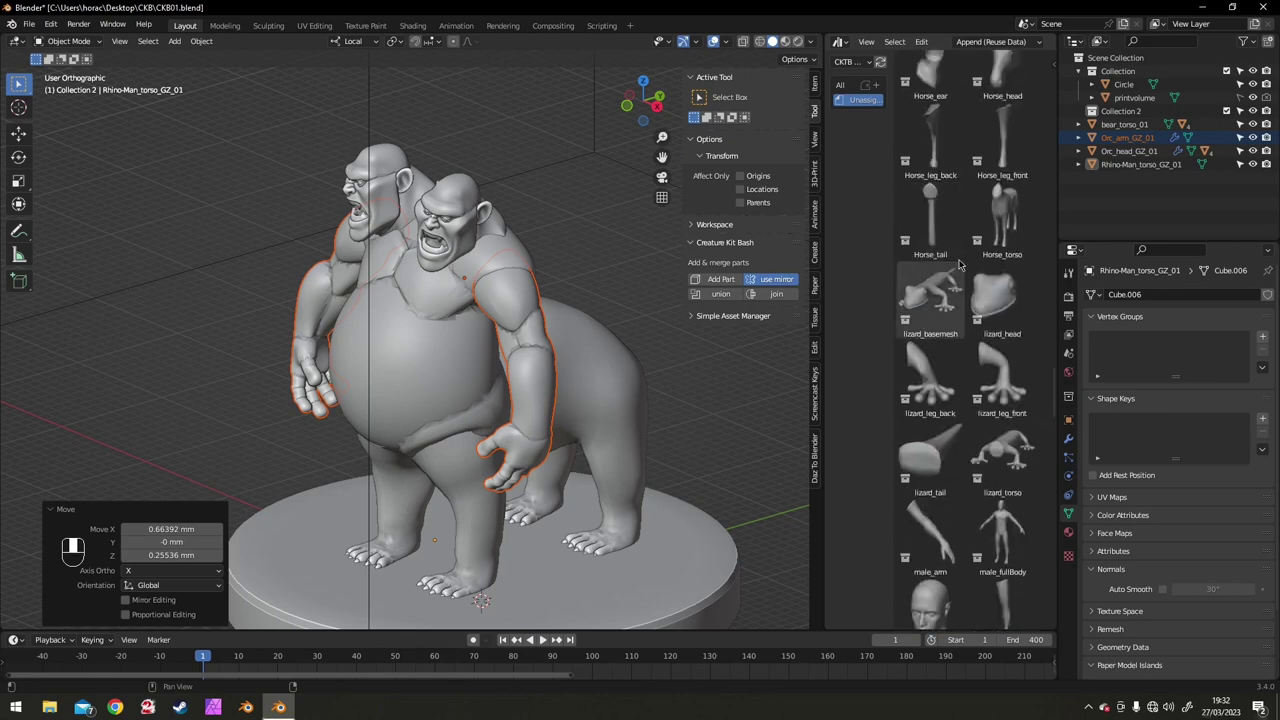
scroll(985, 275, "up", 8)
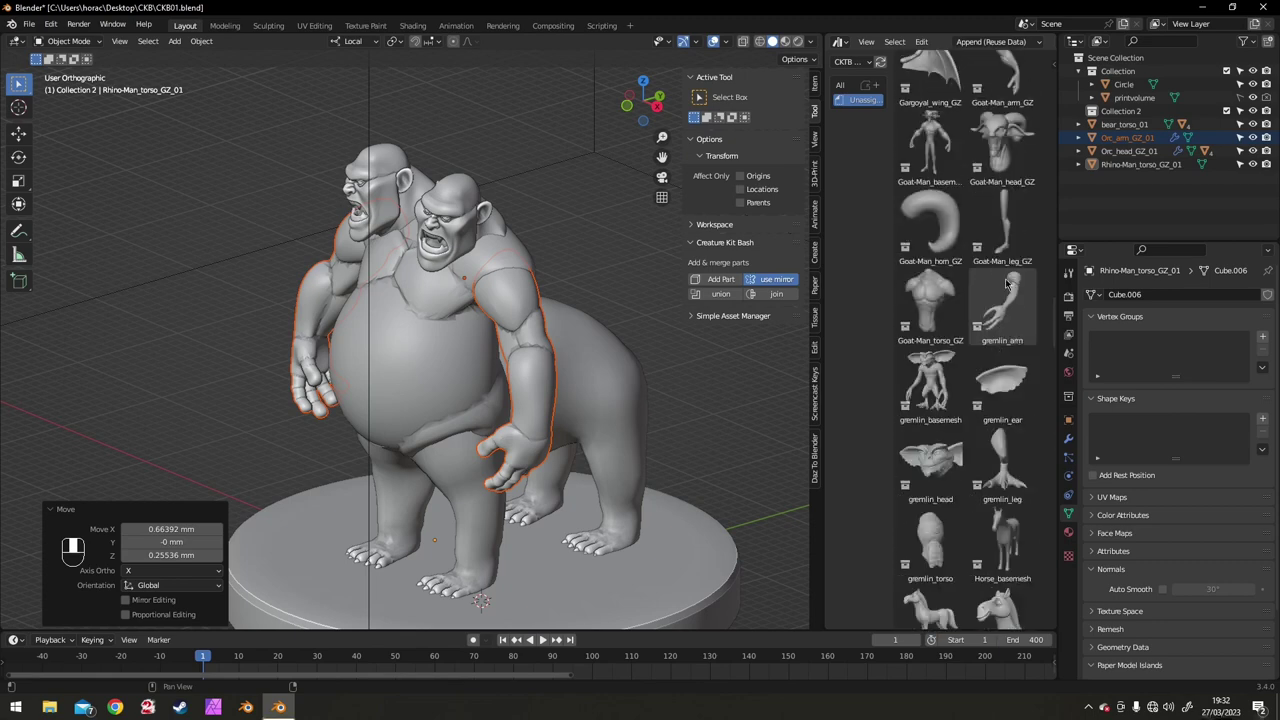
scroll(1006, 285, "up", 8)
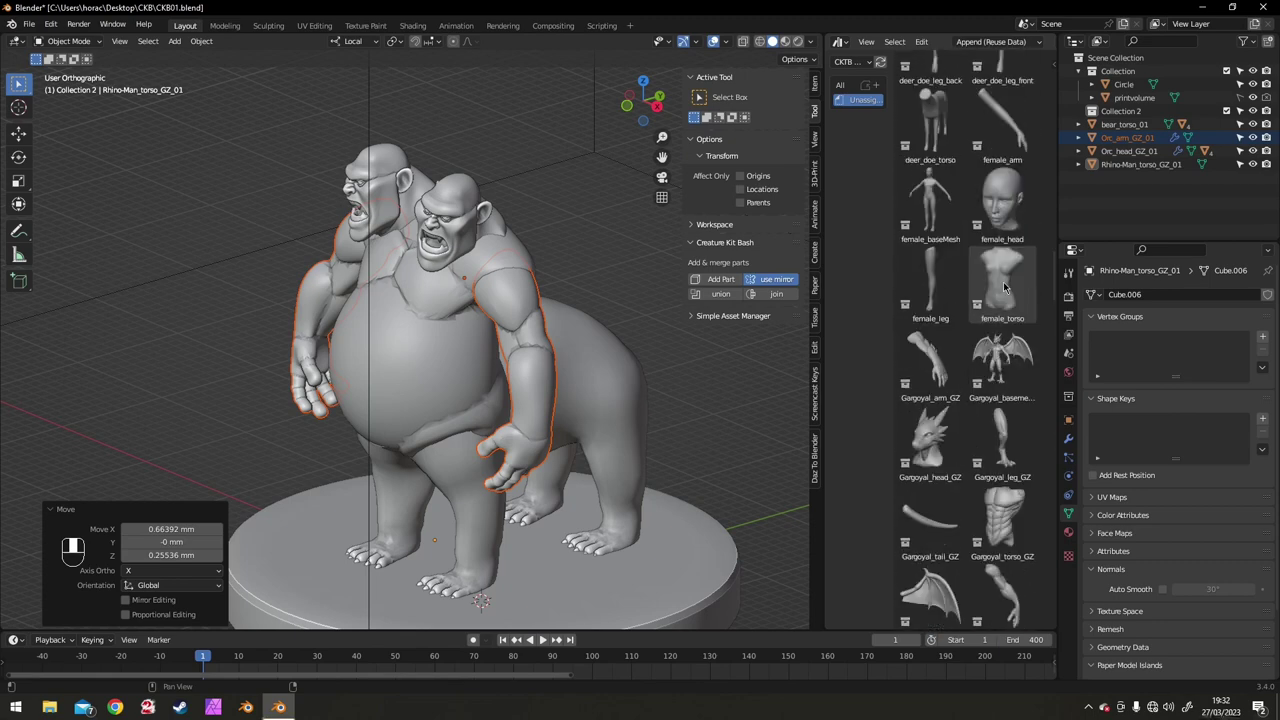
scroll(1003, 288, "up", 8)
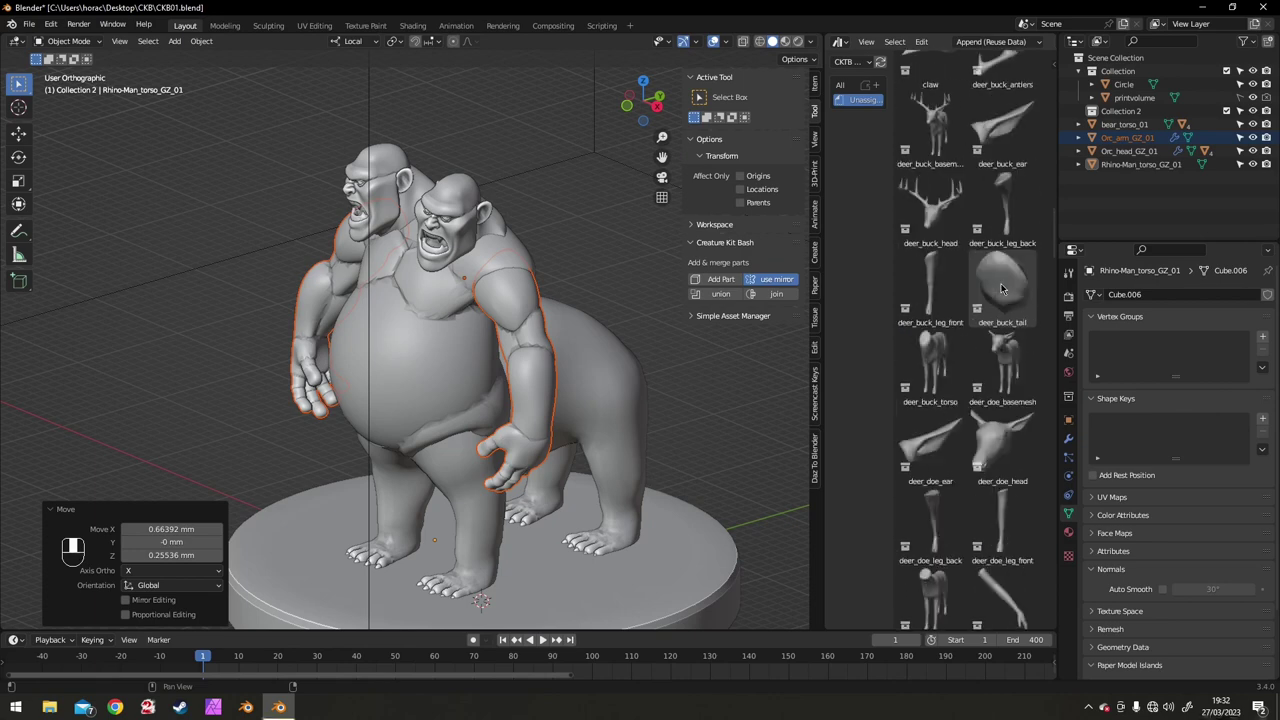
scroll(998, 289, "down", 10)
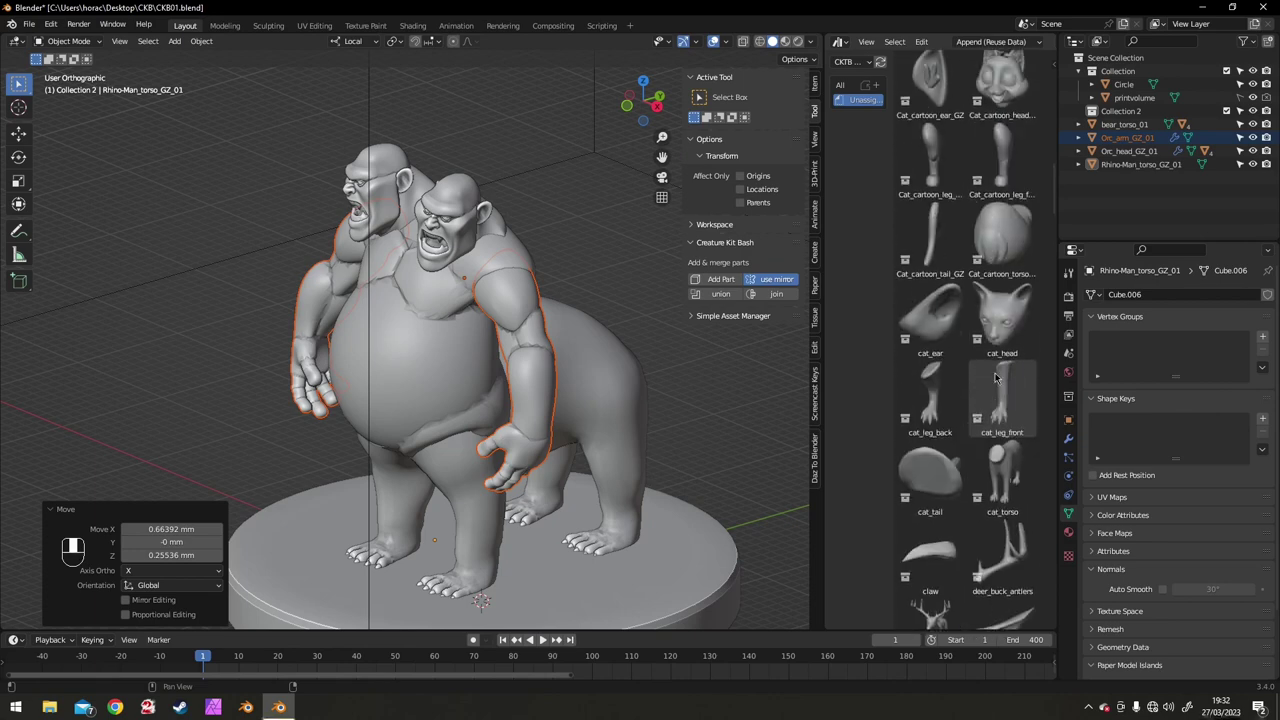
scroll(995, 375, "down", 15)
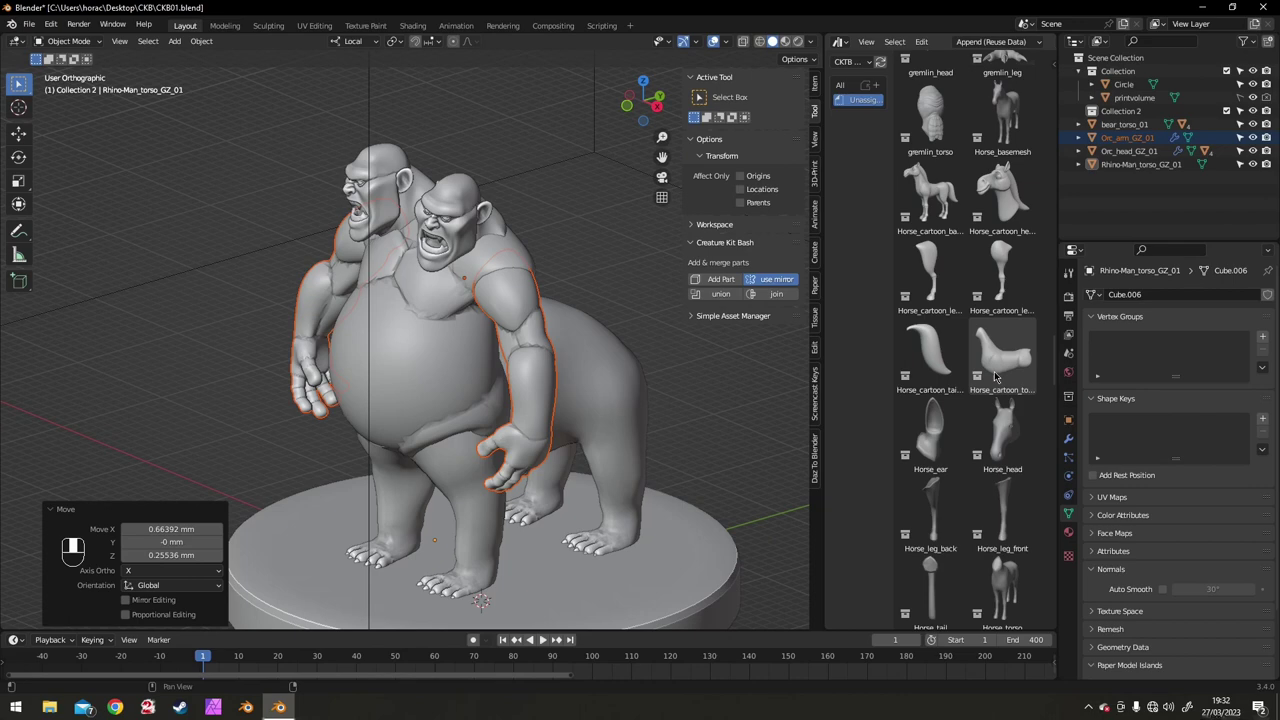
scroll(995, 376, "down", 15)
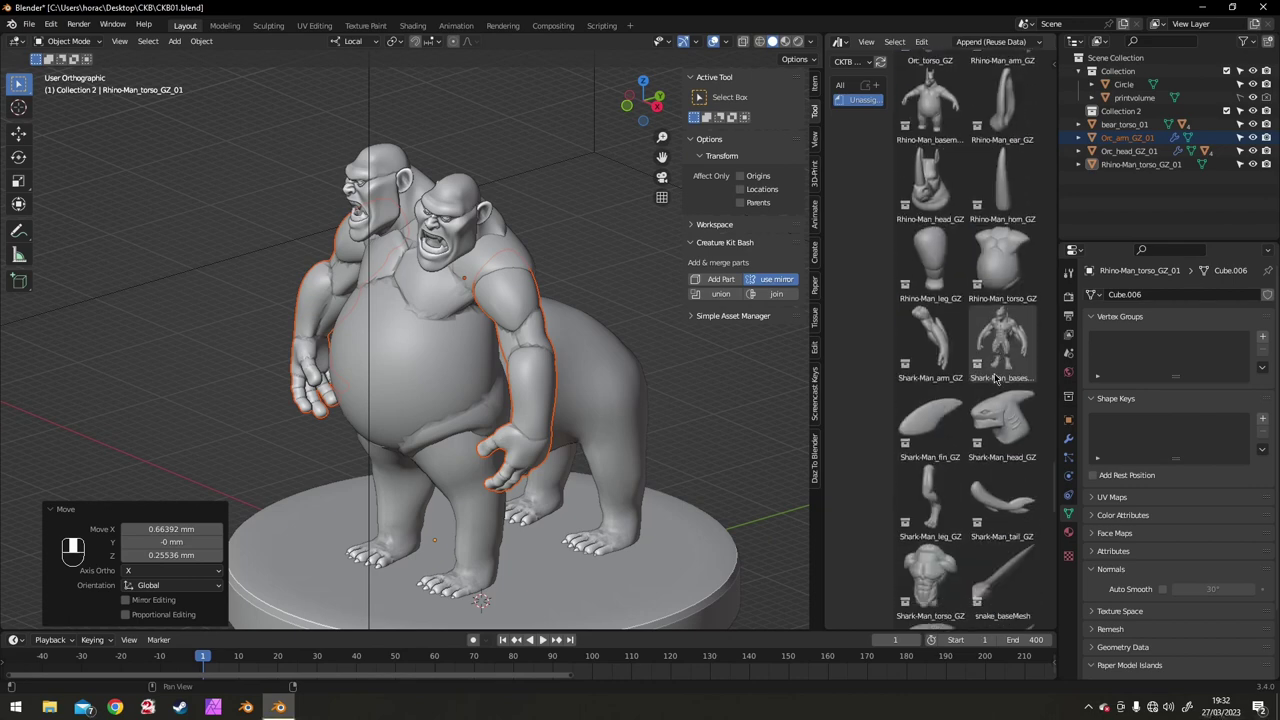
scroll(995, 376, "down", 8)
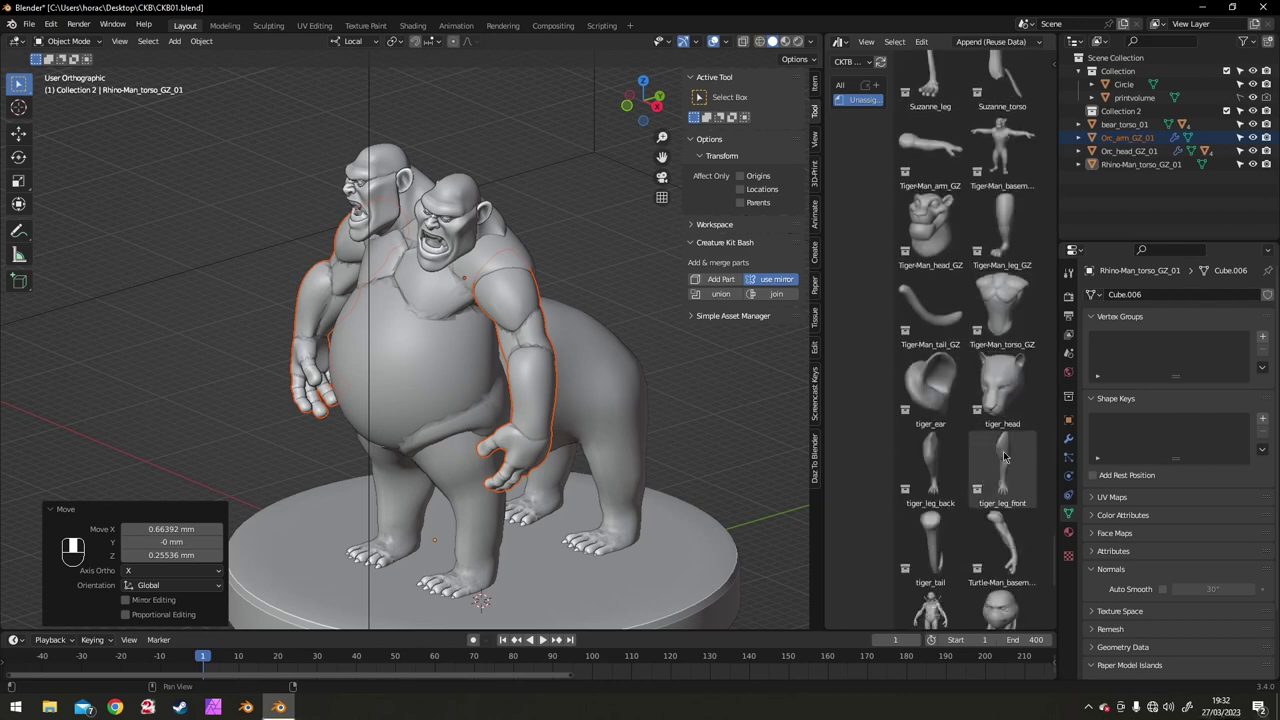
scroll(995, 376, "up", 3)
left_click(930, 335)
middle_click_drag(722, 352, 740, 424)
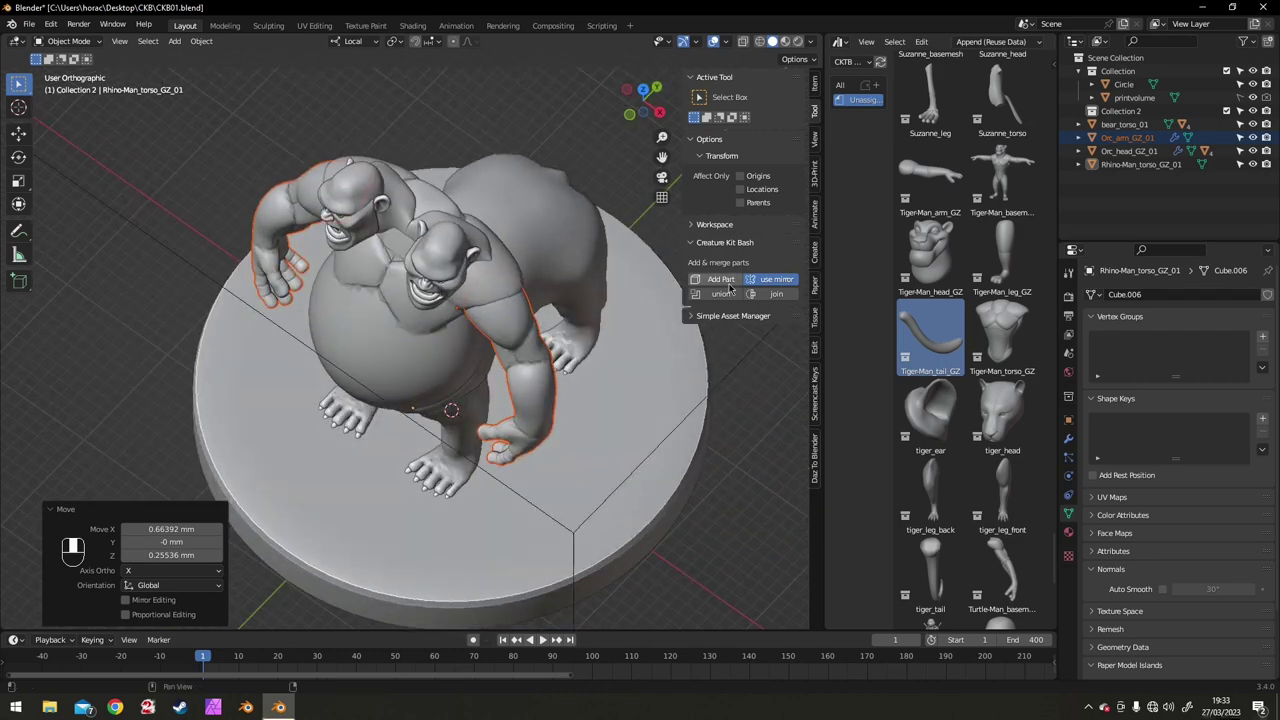
left_click(718, 281)
right_click(424, 322)
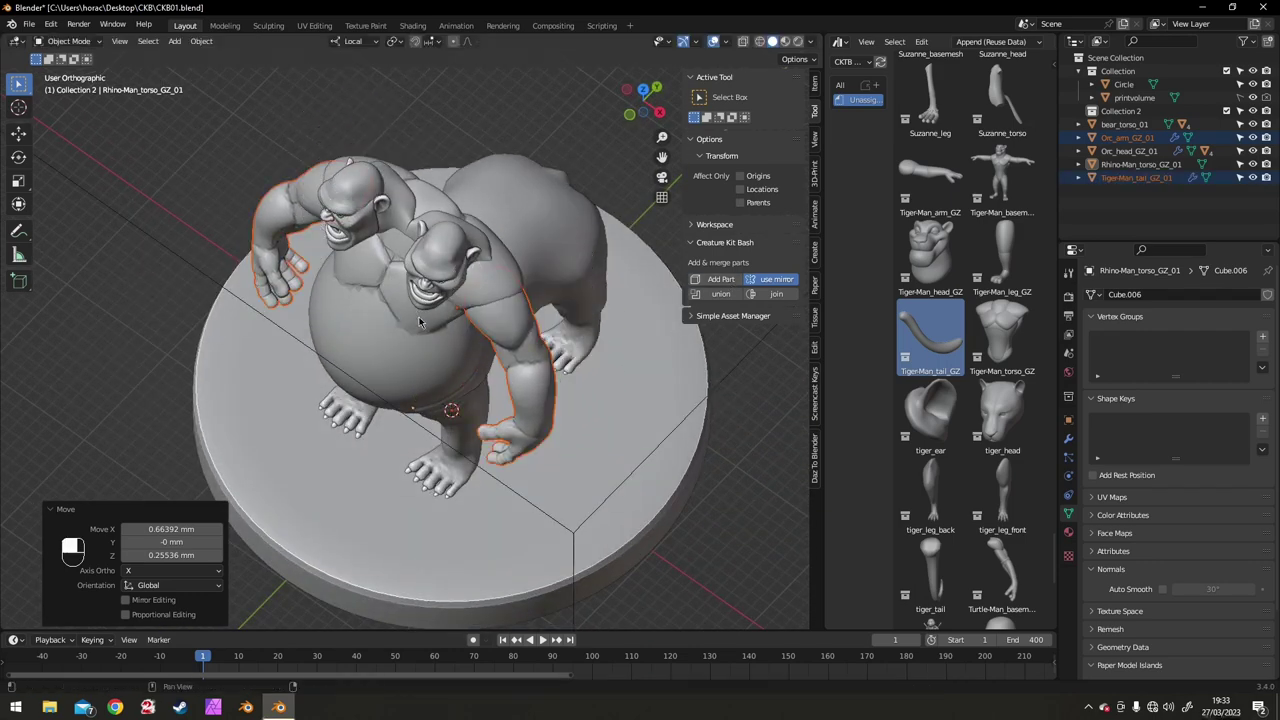
left_click(1132, 178)
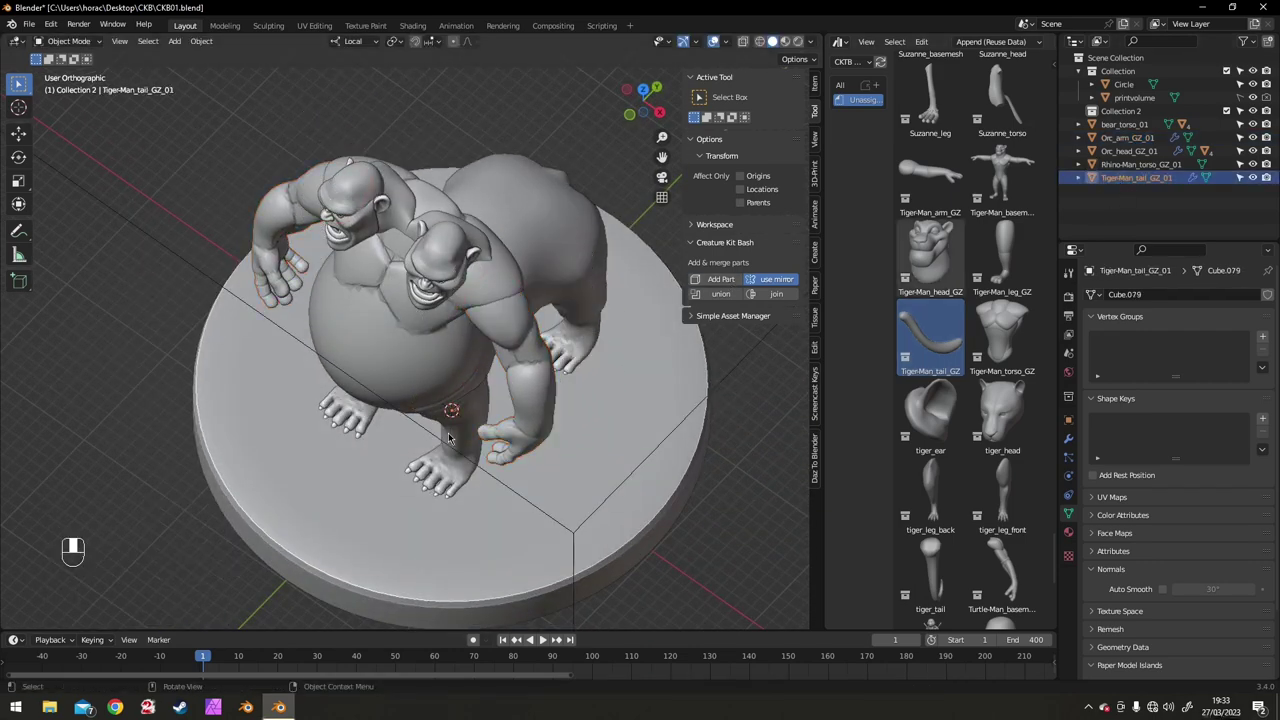
- Move the Tiger-Man tails about 12.45 mm in Y and 18.05 mm in Z to the bear body's rump
key("KP_3")
scroll(450, 432, "down", 5)
key("g")
left_click(563, 343)
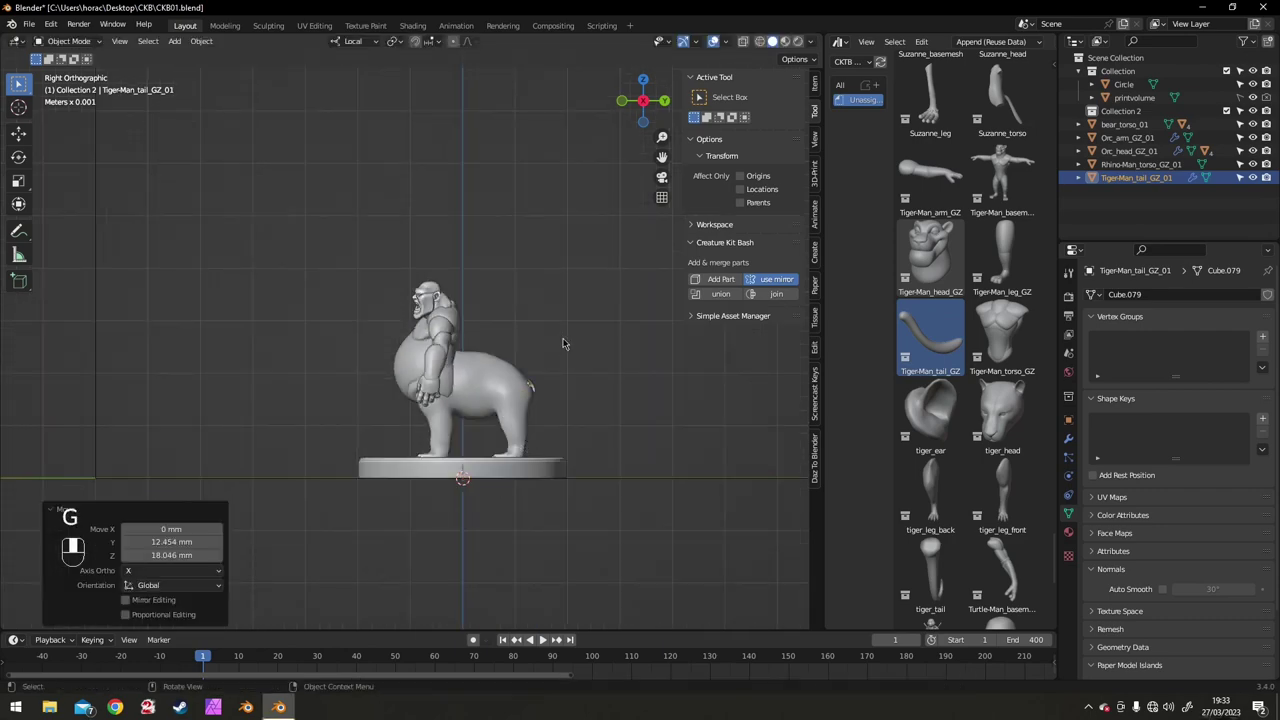
- Scale the tails by about 16.847 and shift them about -2.16 mm in Y and 1.53 mm in Z against the rump
key("s")
left_click(503, 548)
key("g")
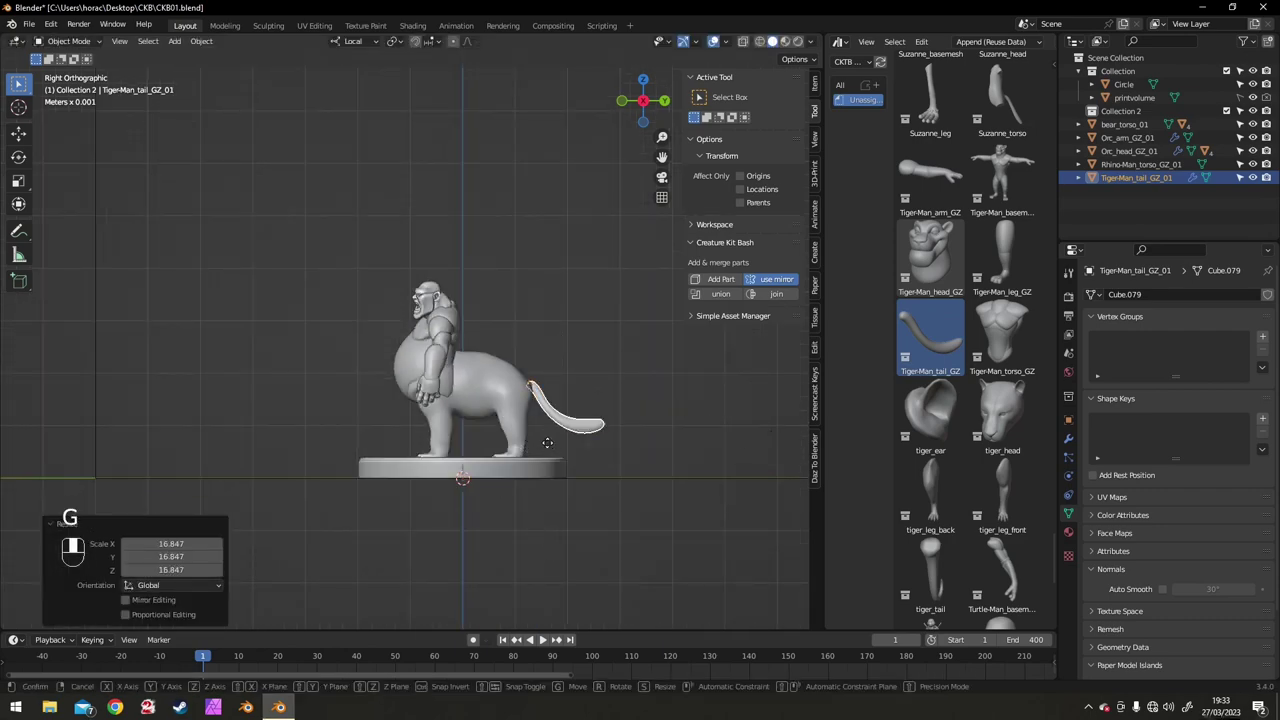
left_click(545, 445)
- Spread the mirrored tails about 2.9 mm in X, rotate them 22.8° outward in the top view and reposition them on the rump
key("KP_7")
key("g")
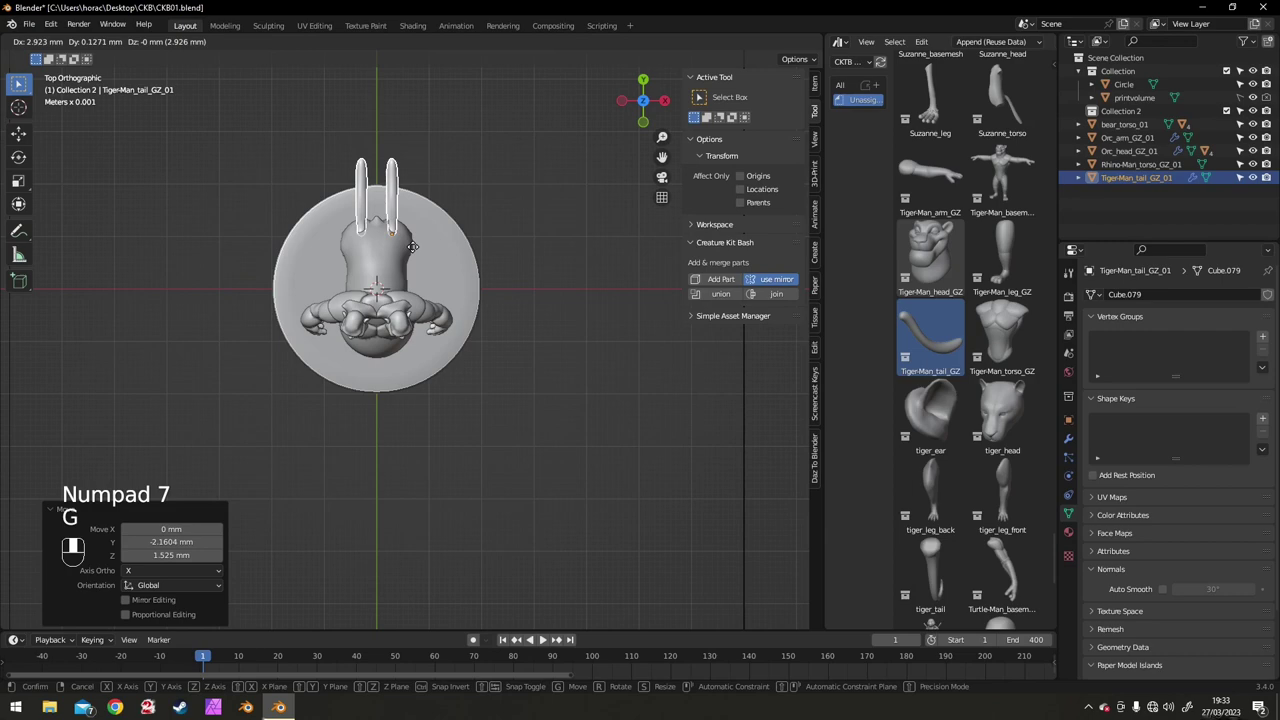
left_click(412, 250)
key("r")
left_click(491, 287)
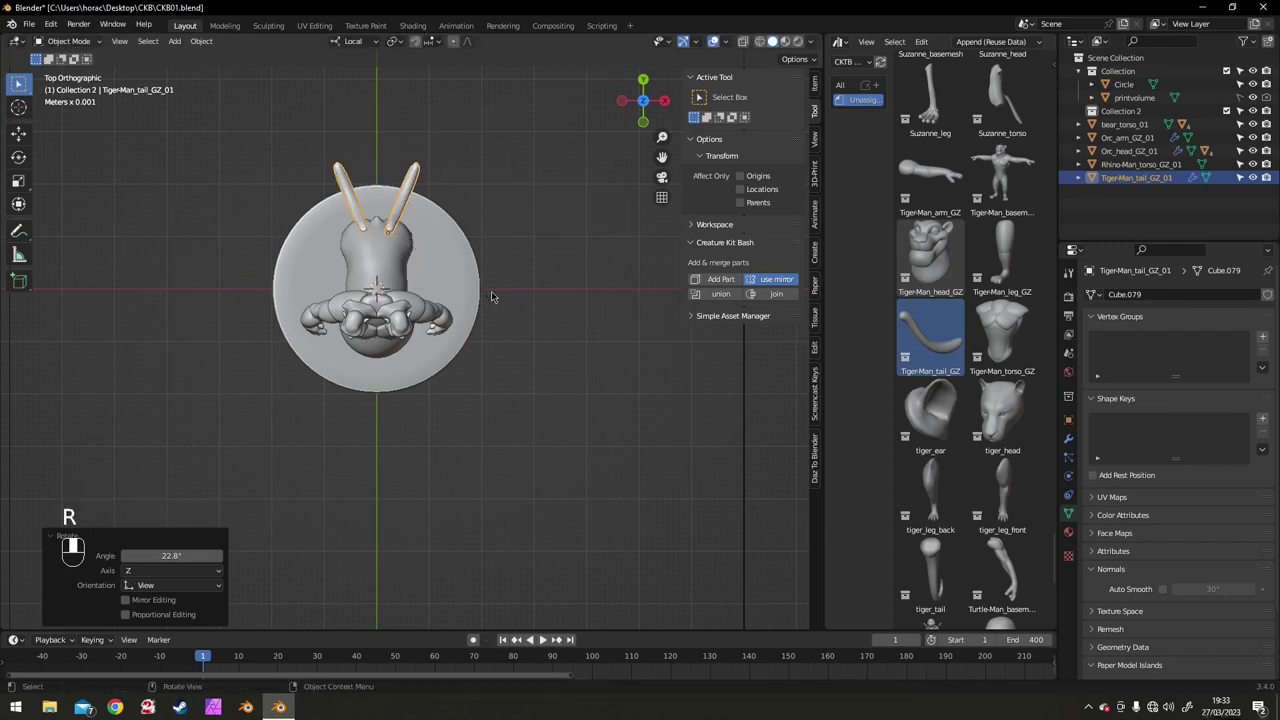
key("g")
left_click(480, 293)
- Enlarge the mirrored tails by a factor of about 1.129
middle_click_drag(480, 295, 505, 400)
key("s")
left_click(384, 334)
scroll(430, 360, "up", 3)
middle_click_drag(347, 331, 361, 325)
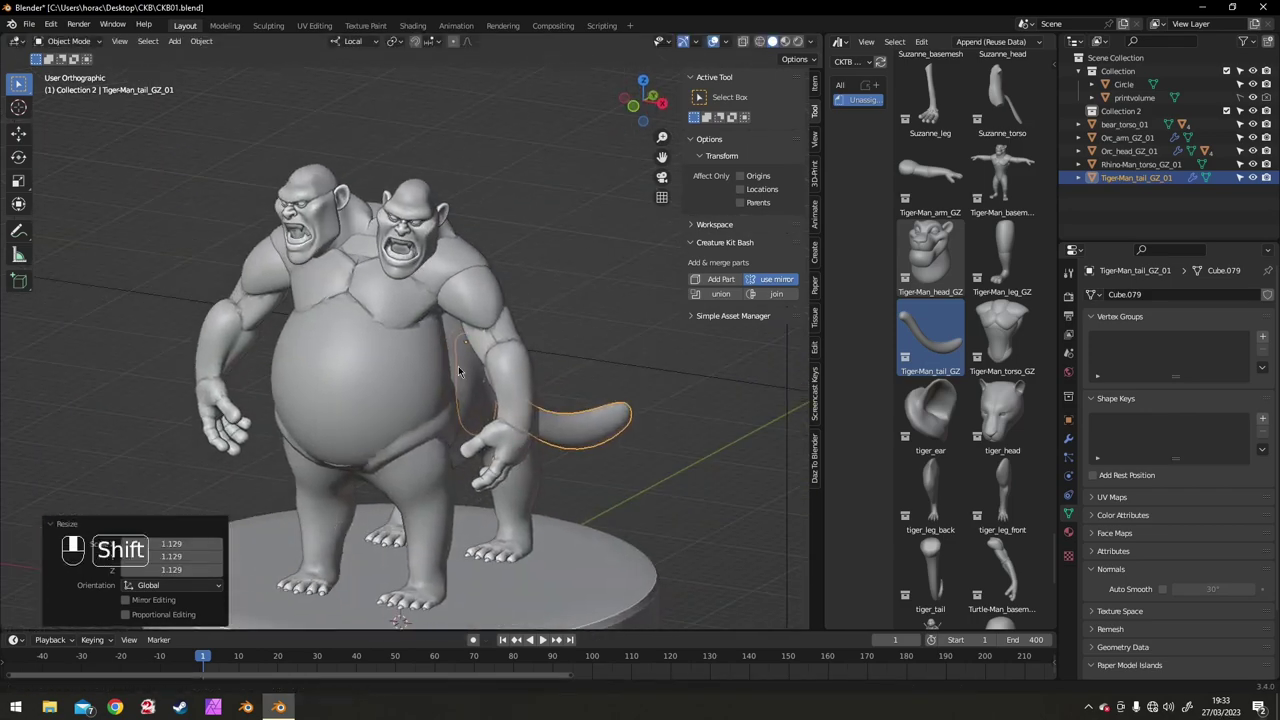
scroll(415, 365, "down", 6)
middle_click_drag(459, 371, 370, 363, "shift")
scroll(370, 363, "up", 5)
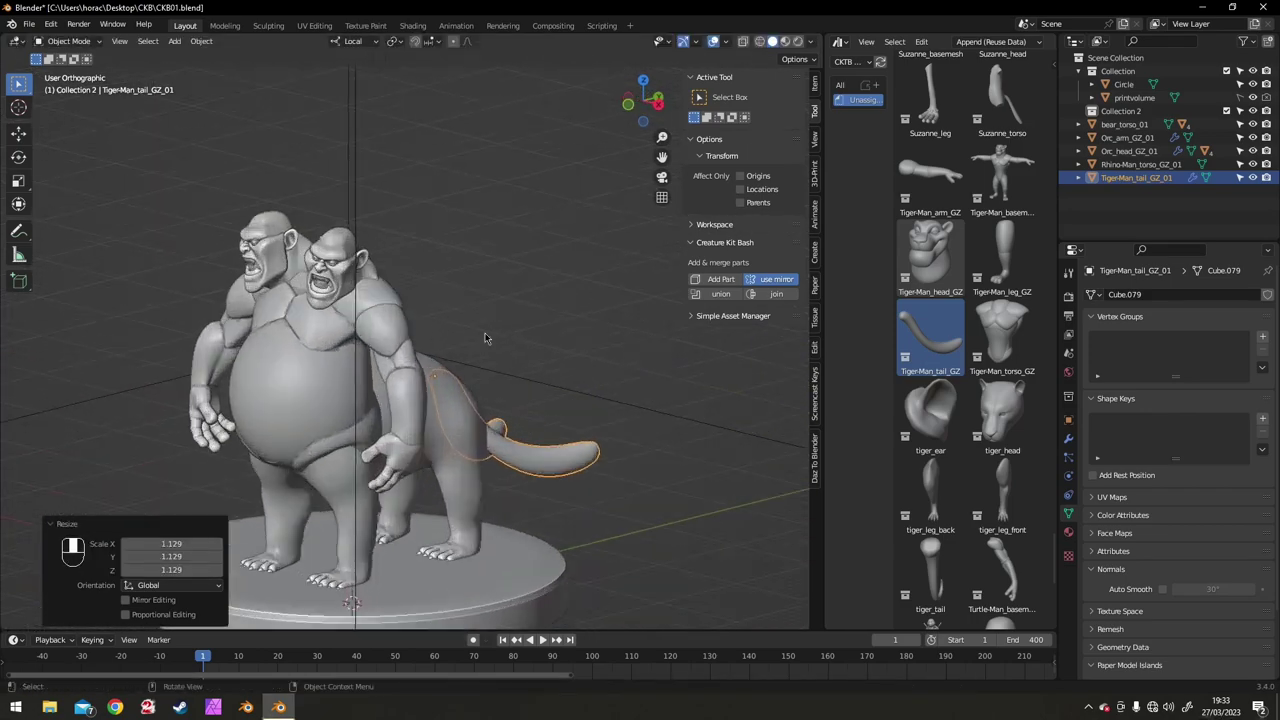
middle_click_drag(485, 338, 368, 258, "shift")
middle_click_drag(468, 266, 552, 293, "shift")
scroll(938, 300, "up", 4)
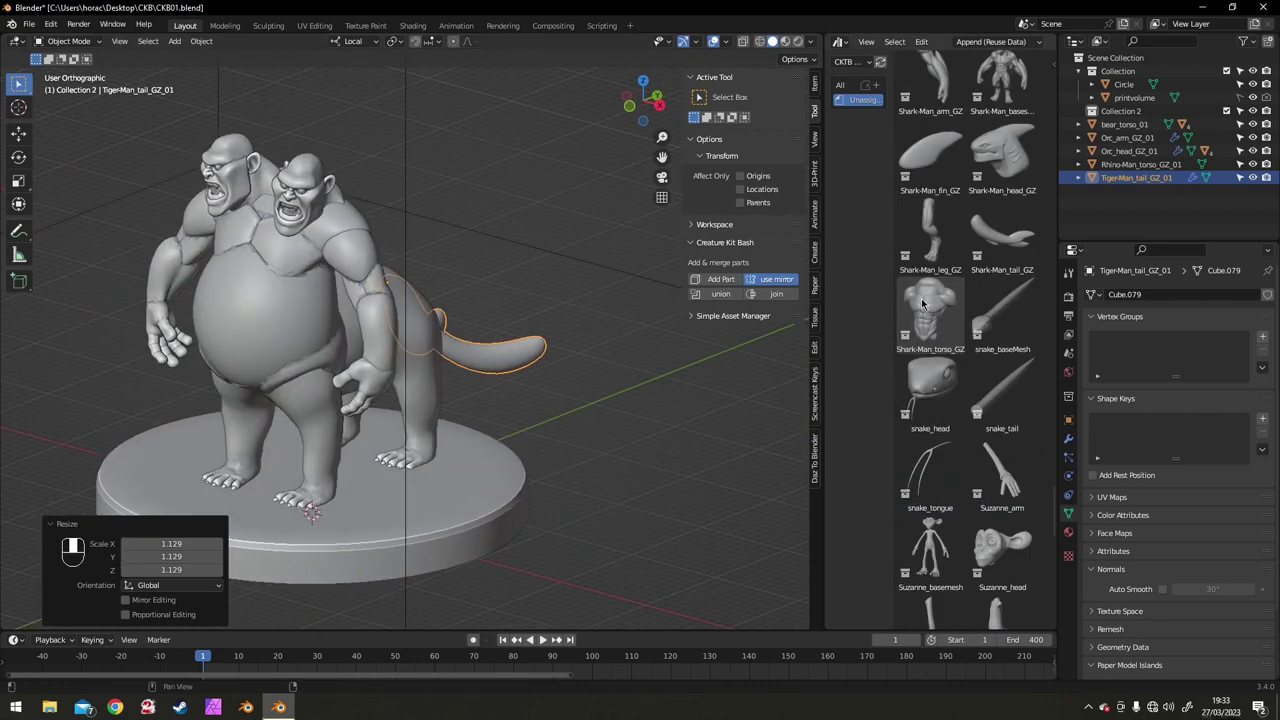
scroll(938, 310, "up", 4)
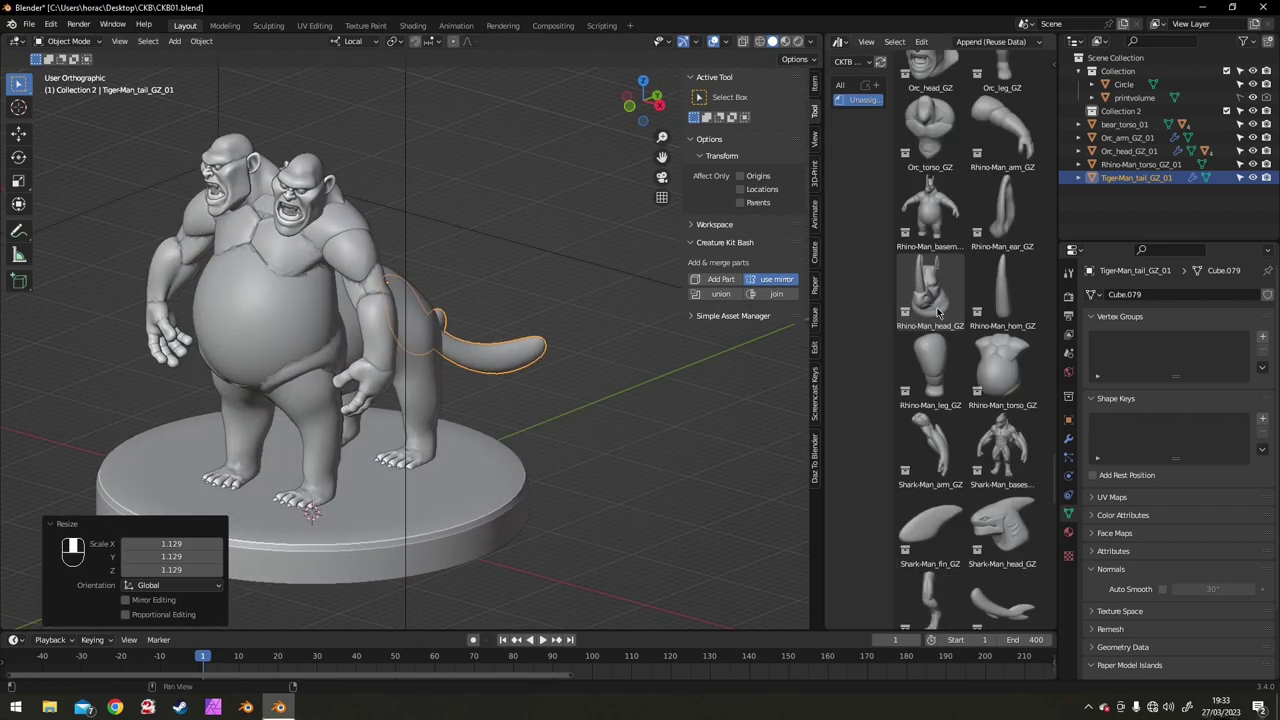
- Select the bear body and save the CKB01.blend file
left_click(540, 198)
left_click(434, 354)
middle_click_drag(534, 223, 514, 271)
scroll(431, 235, "up", 3)
key("ctrl+s")
scroll(503, 212, "down", 3)
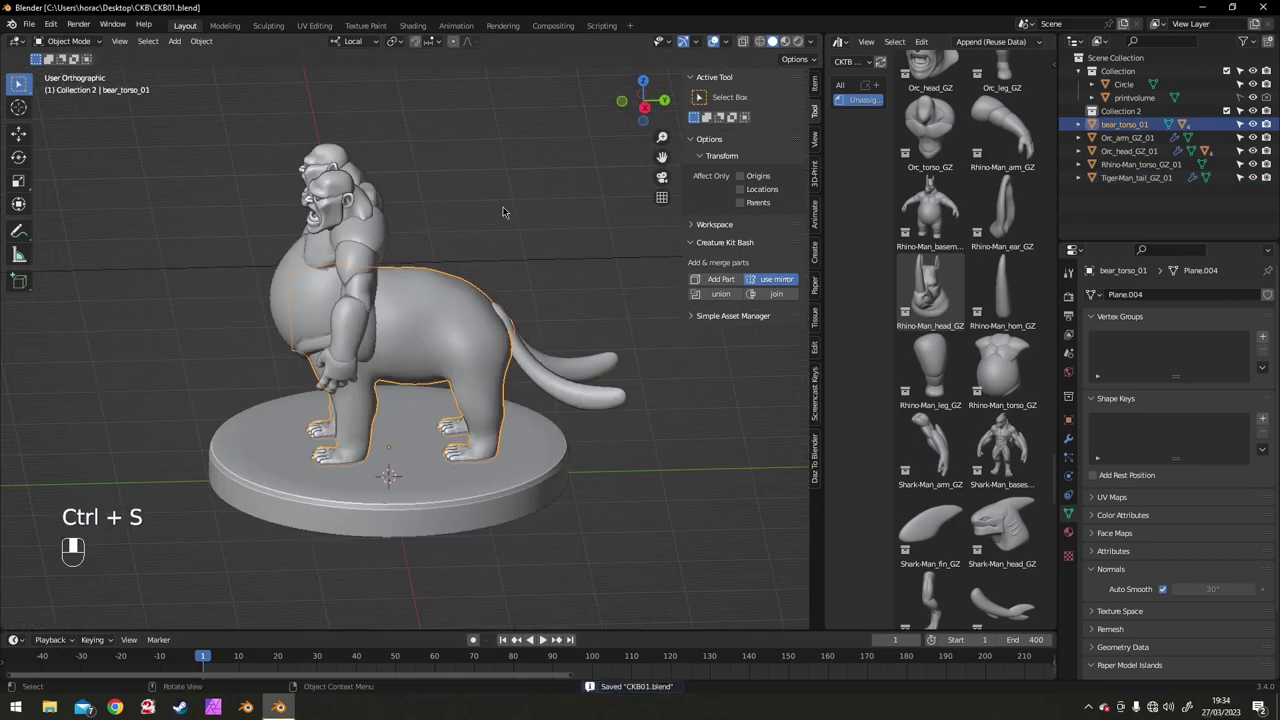
scroll(503, 212, "up", 2)
middle_click_drag(493, 200, 535, 455)
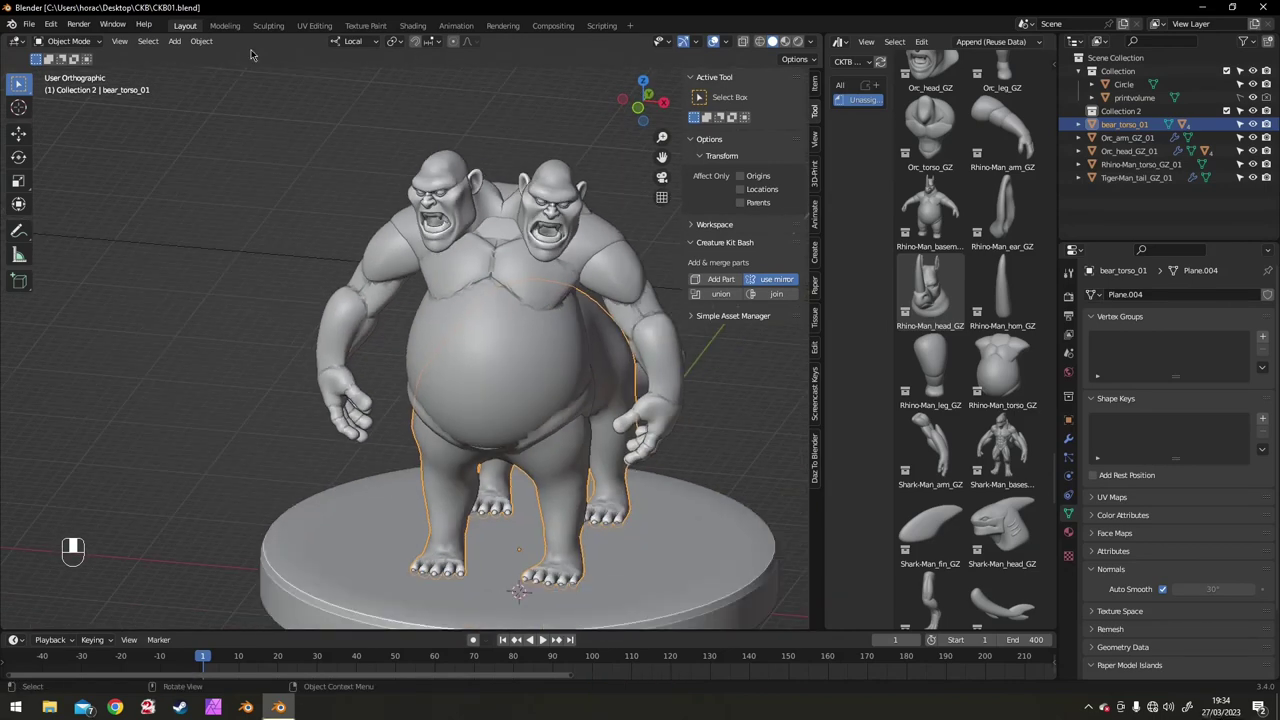
- Switch to the Sculpting workspace, frame the bear body and try a Snake Hook stroke, undoing it again
left_click(271, 26)
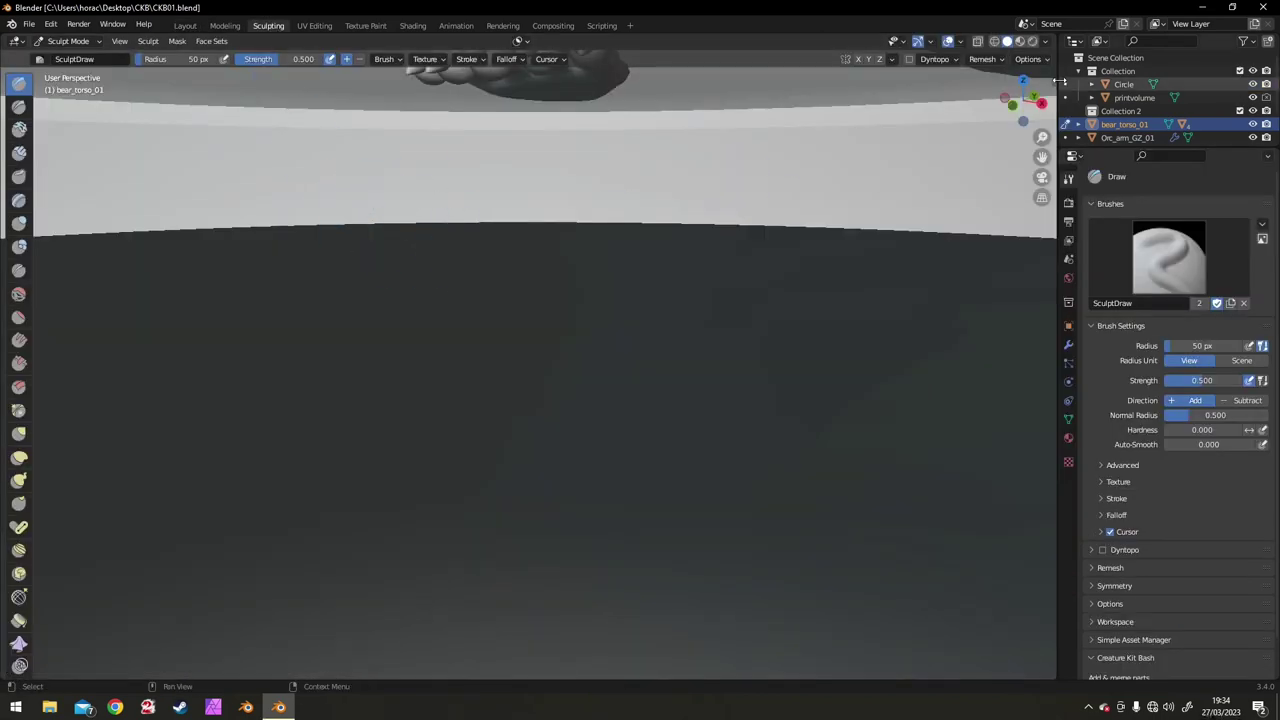
key("n")
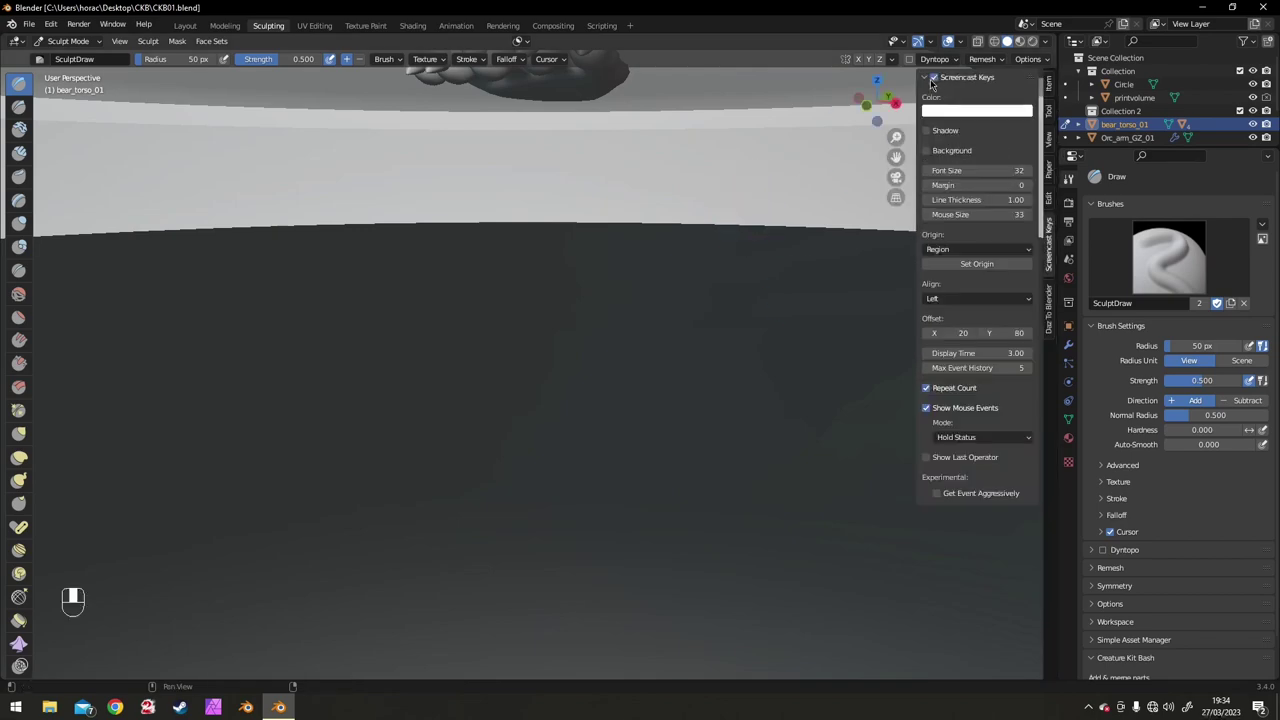
middle_click_drag(724, 139, 602, 191)
key("KP_Decimal")
scroll(602, 191, "up", 1)
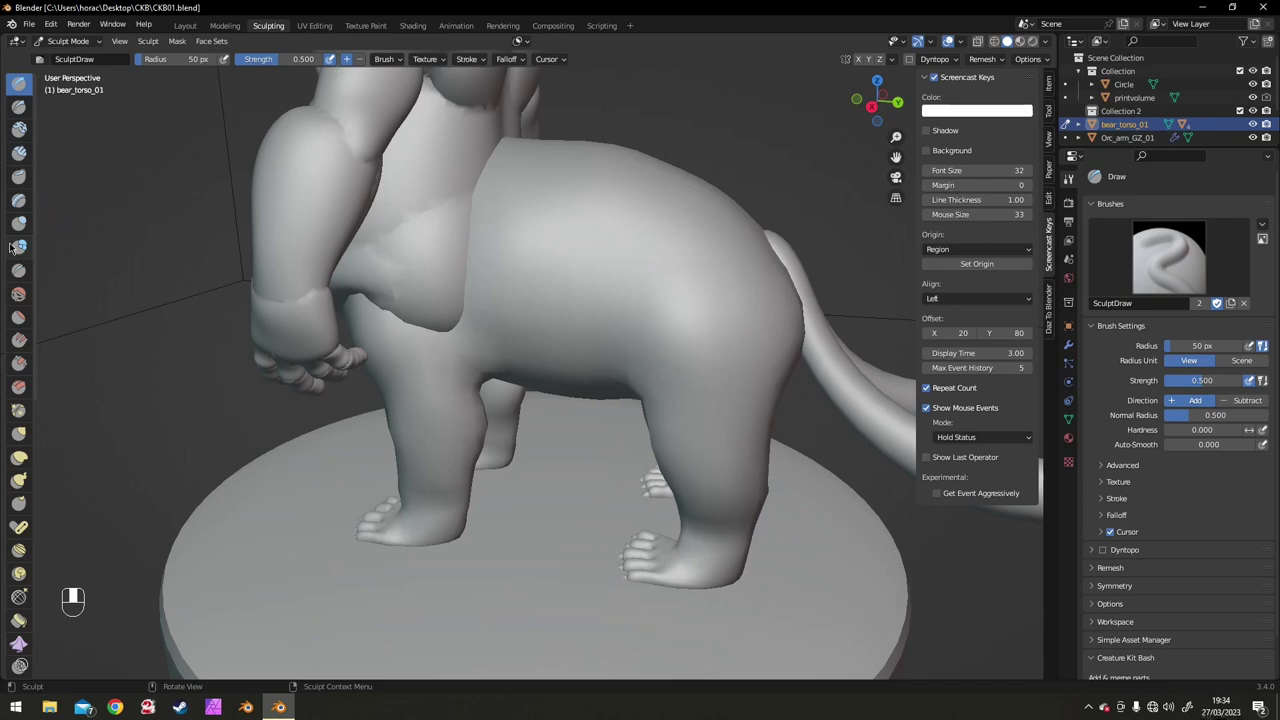
key("k")
key("ctrl+z")
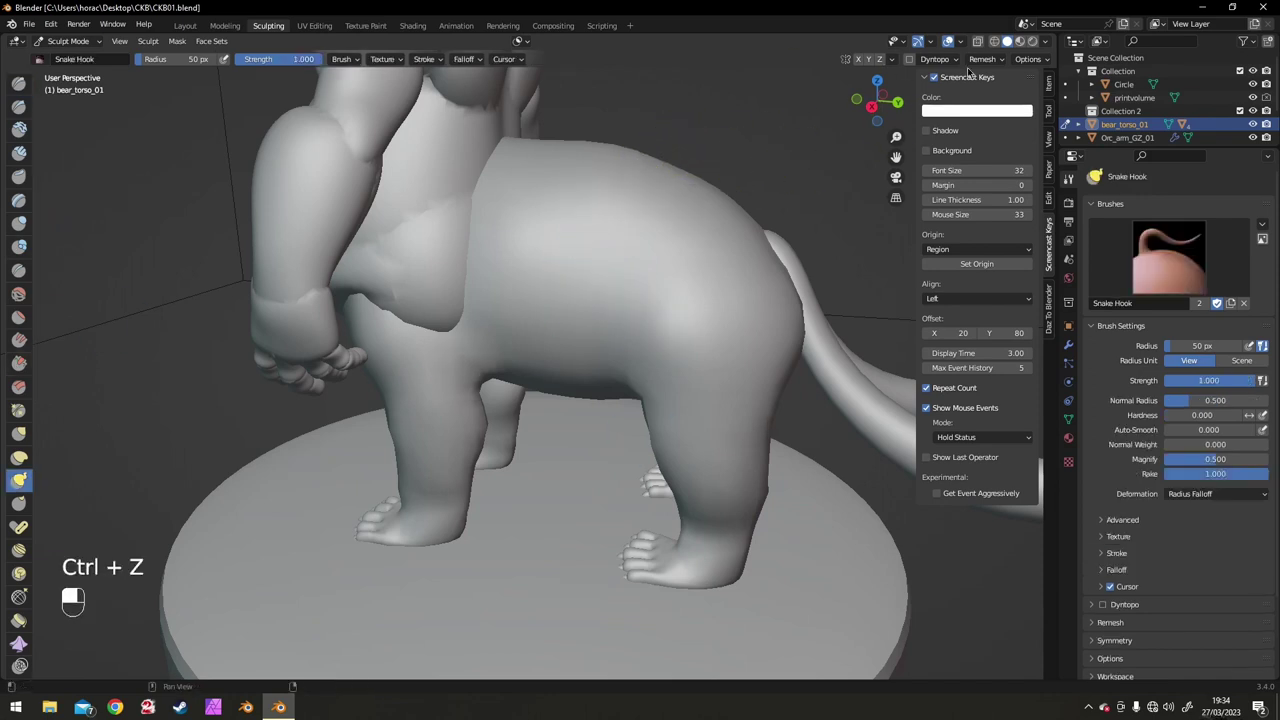
- Try to add a voxel Remesh modifier with a 0.05 mm voxel size to the bear body and apply it
left_click(1068, 344)
left_click(1108, 230)
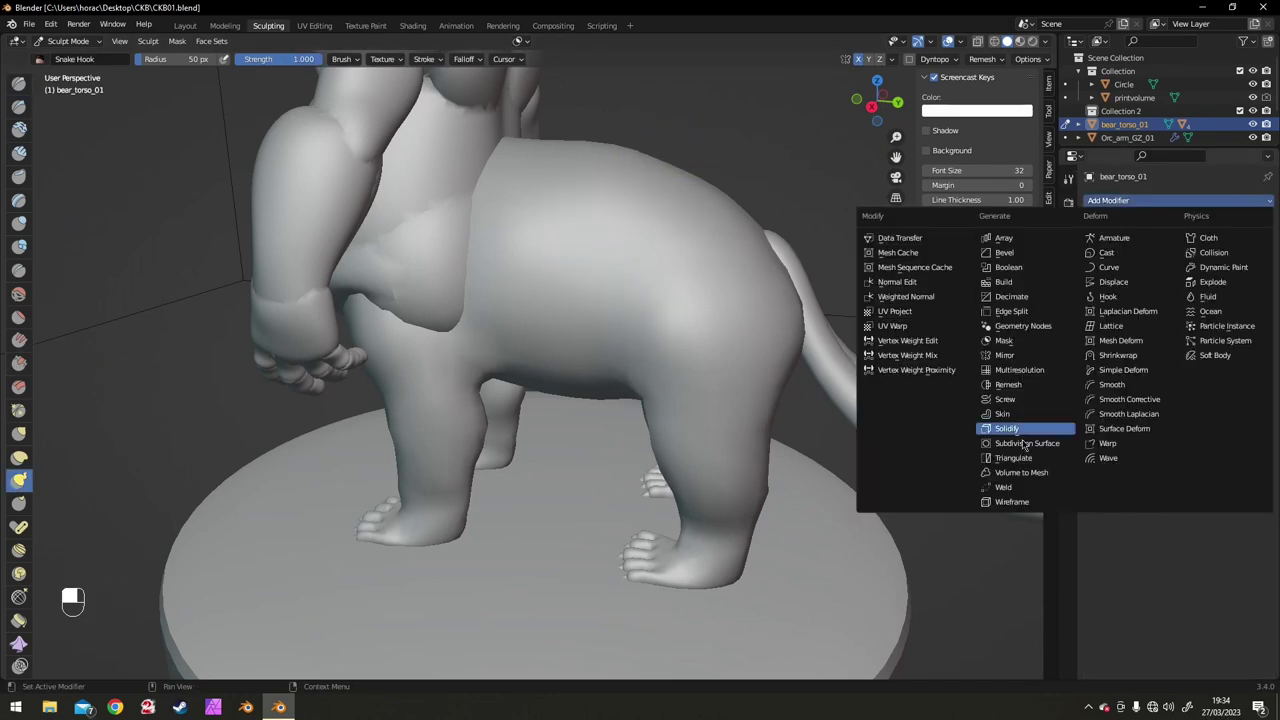
left_click(1005, 386)
left_click(1178, 289)
type("0.01")
key("Return")
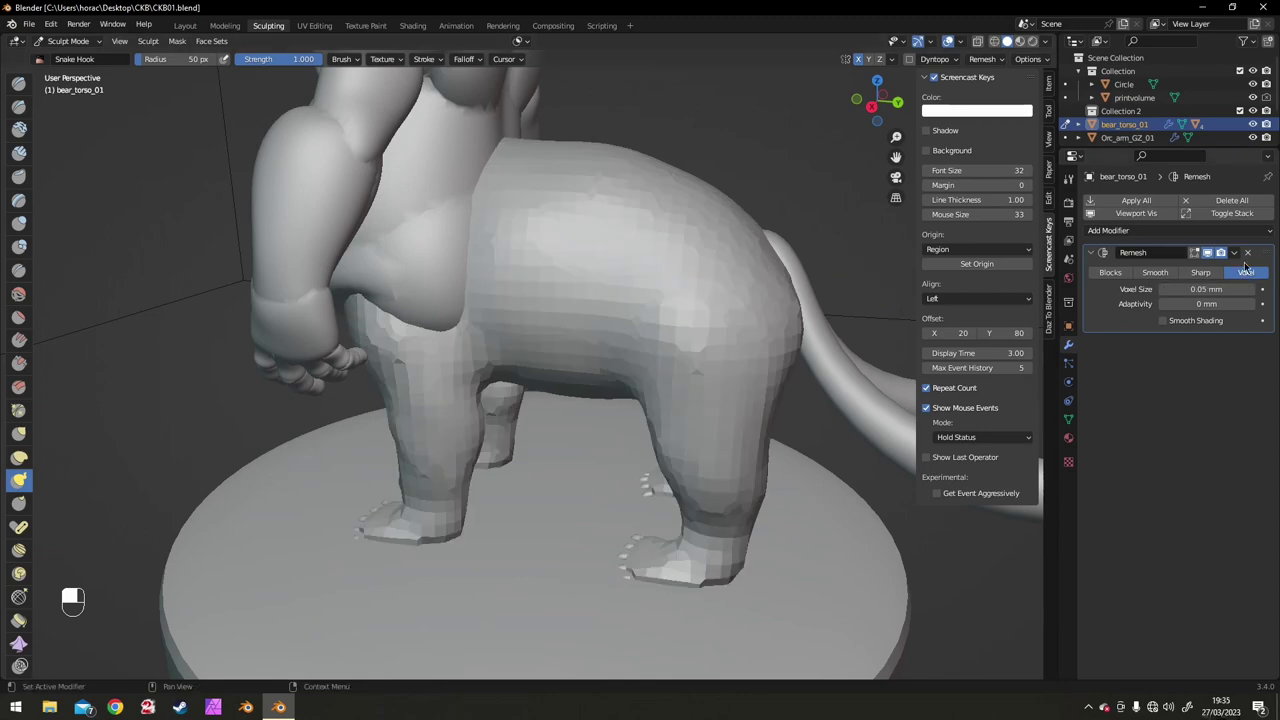
key("ctrl+a")
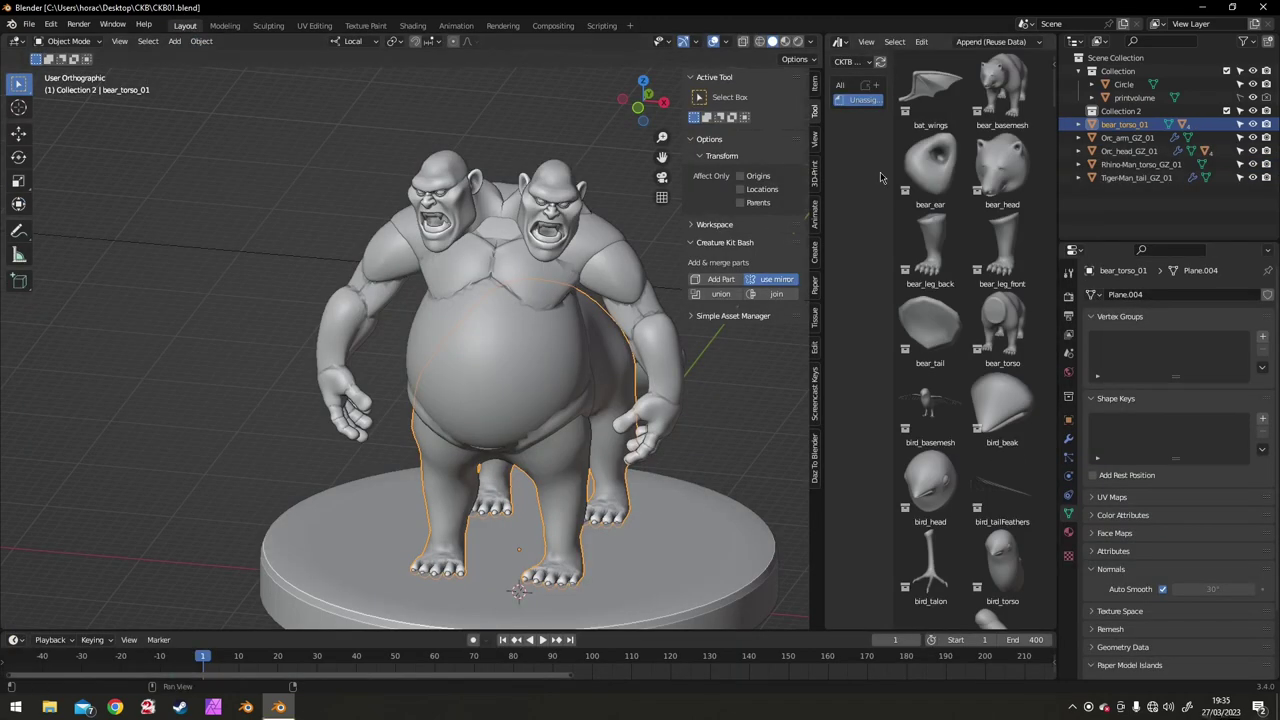
- Enable Screencast Keys in the Layout workspace and collapse its settings
left_click(815, 393)
left_click(748, 78)
left_click(701, 78)
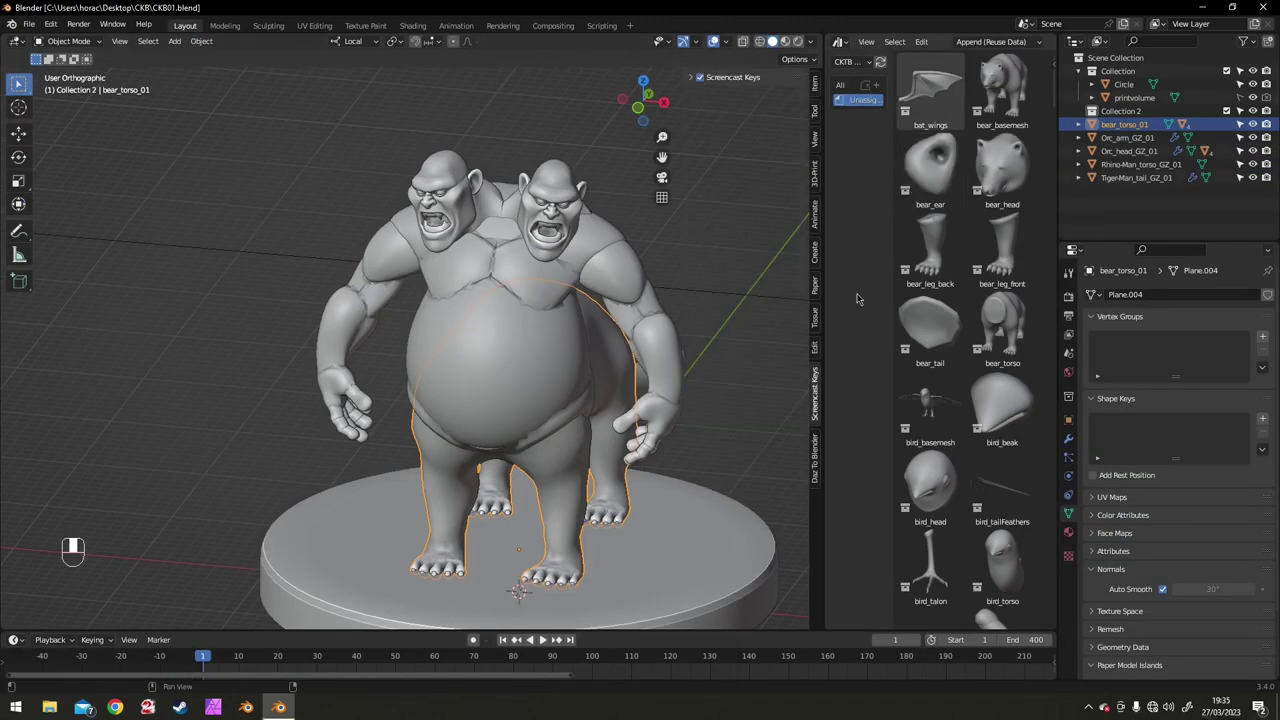
- Close the asset browser area by extending the 3D viewport over it, keeping the creature in view
left_click_drag(820, 33, 862, 58)
scroll(774, 186, "down", 2)
middle_click_drag(774, 186, 655, 205)
middle_click_drag(655, 205, 582, 167)
scroll(582, 167, "up", 3)
scroll(583, 167, "down", 3)
middle_click_drag(658, 228, 612, 236)
scroll(612, 236, "up", 2)
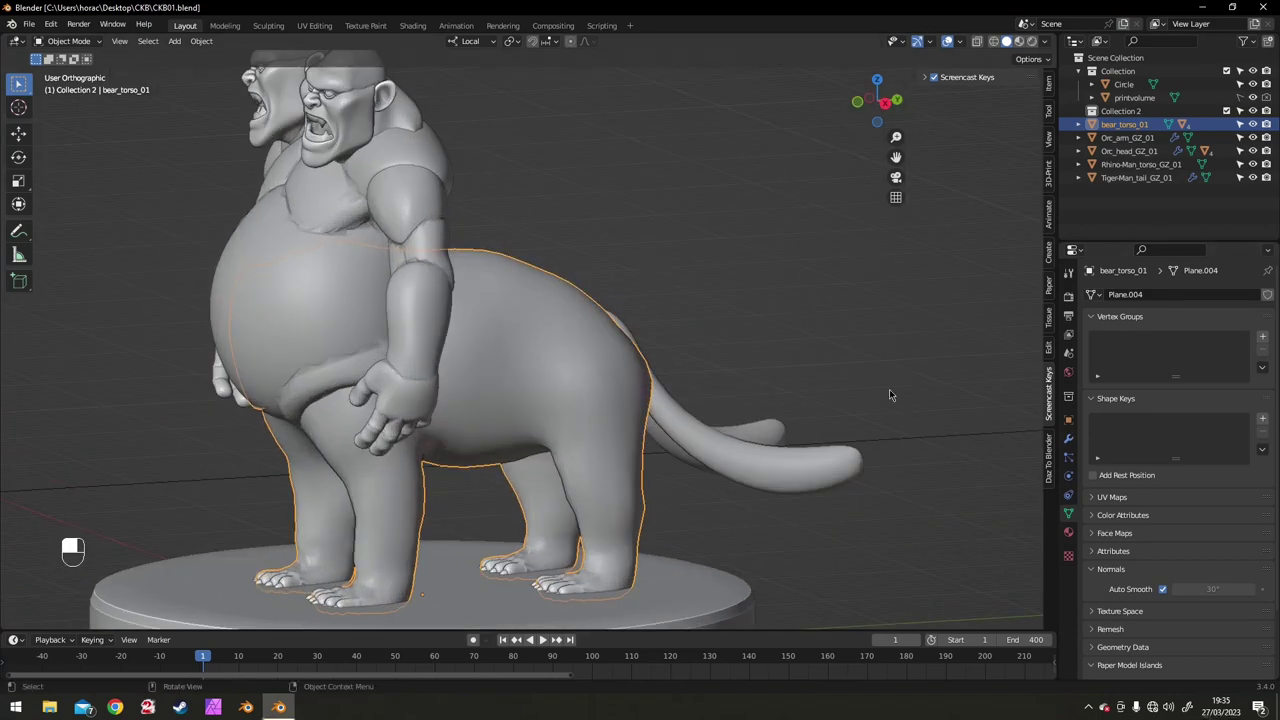
- Show the object transform values, apply rotation and scale to all objects, and check the individual parts' transforms
left_click(323, 223, "shift")
left_click(532, 320)
middle_click_drag(532, 320, 556, 298)
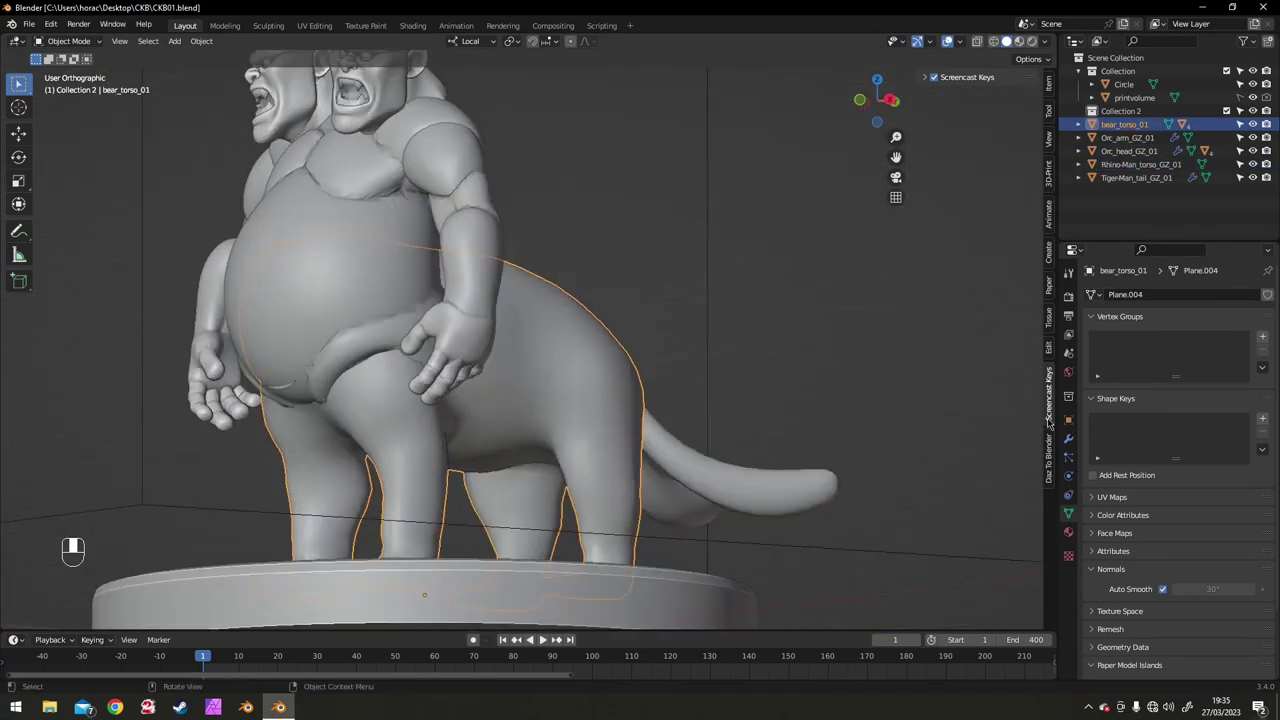
left_click(1048, 84)
key("a")
key("ctrl+a")
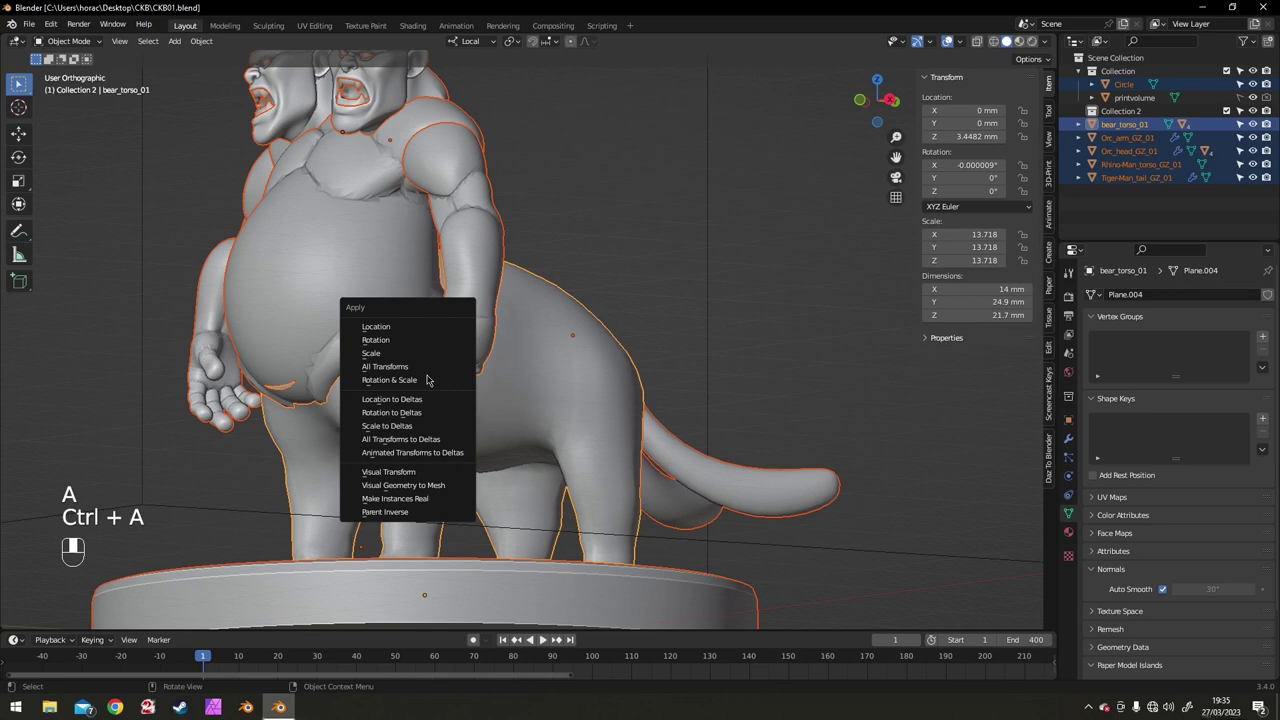
left_click(430, 381)
left_click(408, 268)
left_click(460, 240)
left_click(352, 98)
middle_click_drag(473, 197, 452, 203)
left_click(375, 86)
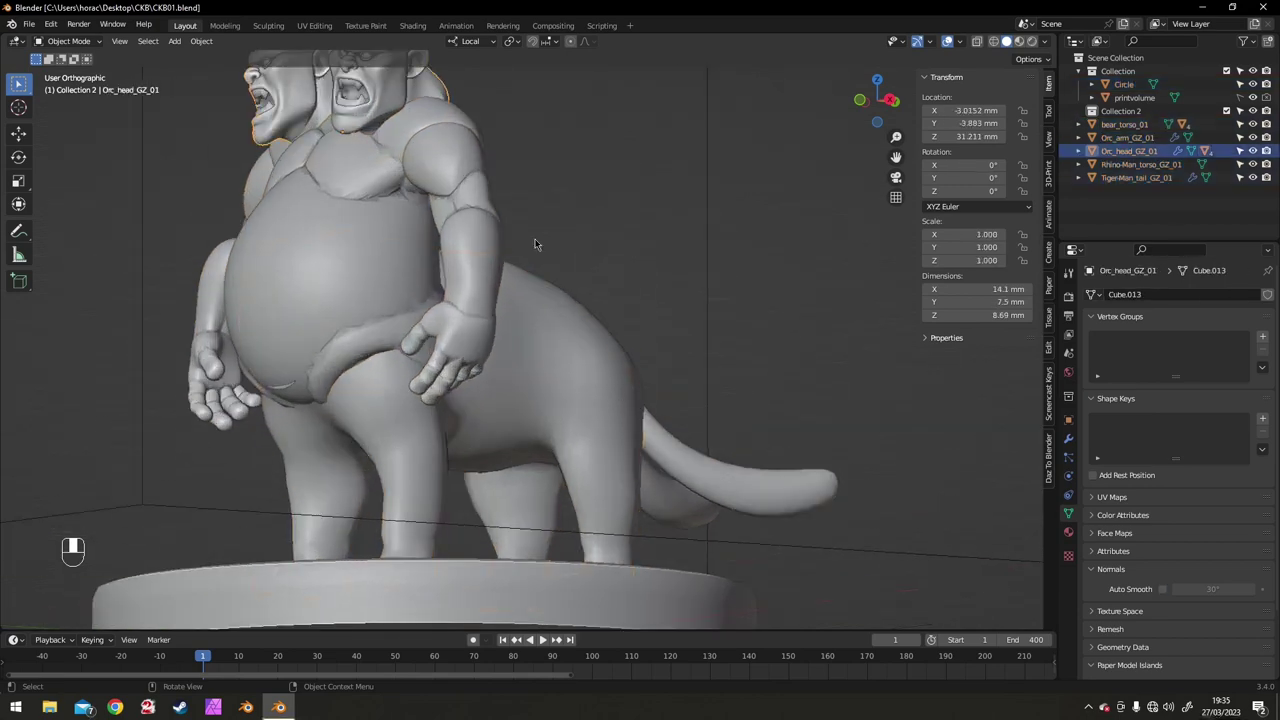
- Add a voxel Remesh modifier with a 0.1 mm voxel size to the bear torso
left_click(553, 305)
middle_click_drag(560, 310, 520, 330)
left_click(1069, 439)
left_click(1146, 296)
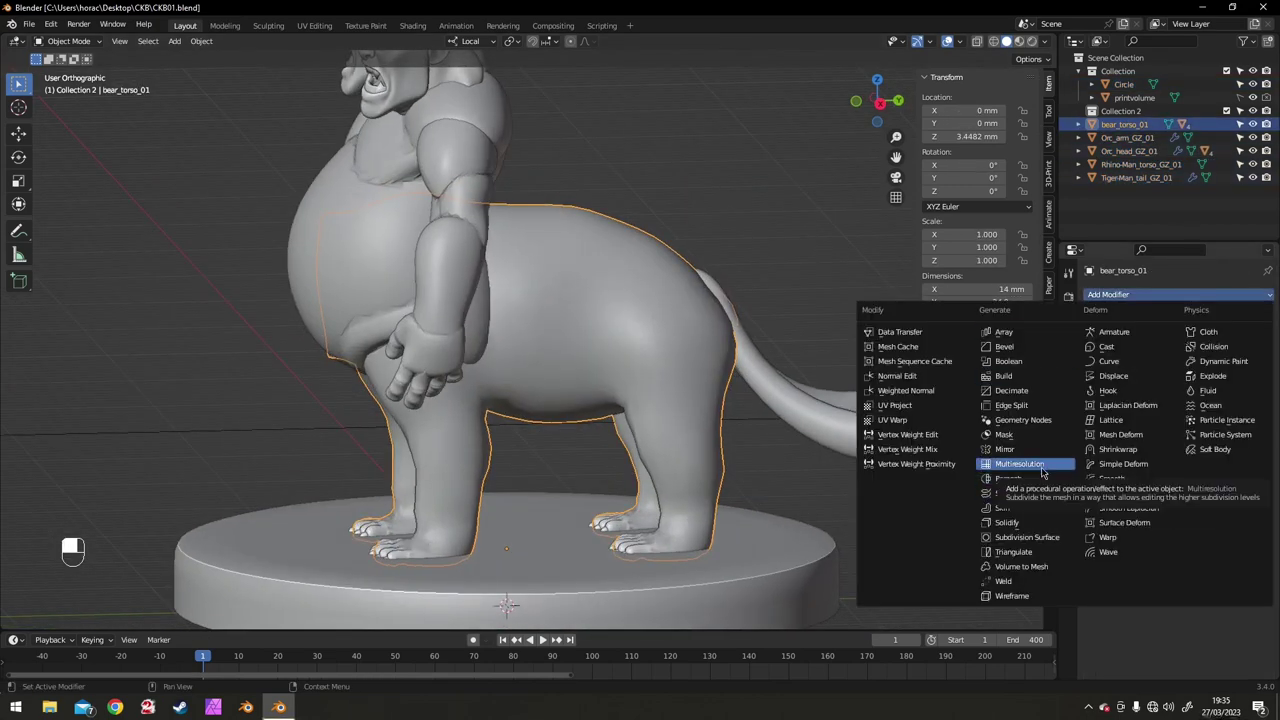
left_click(1044, 484)
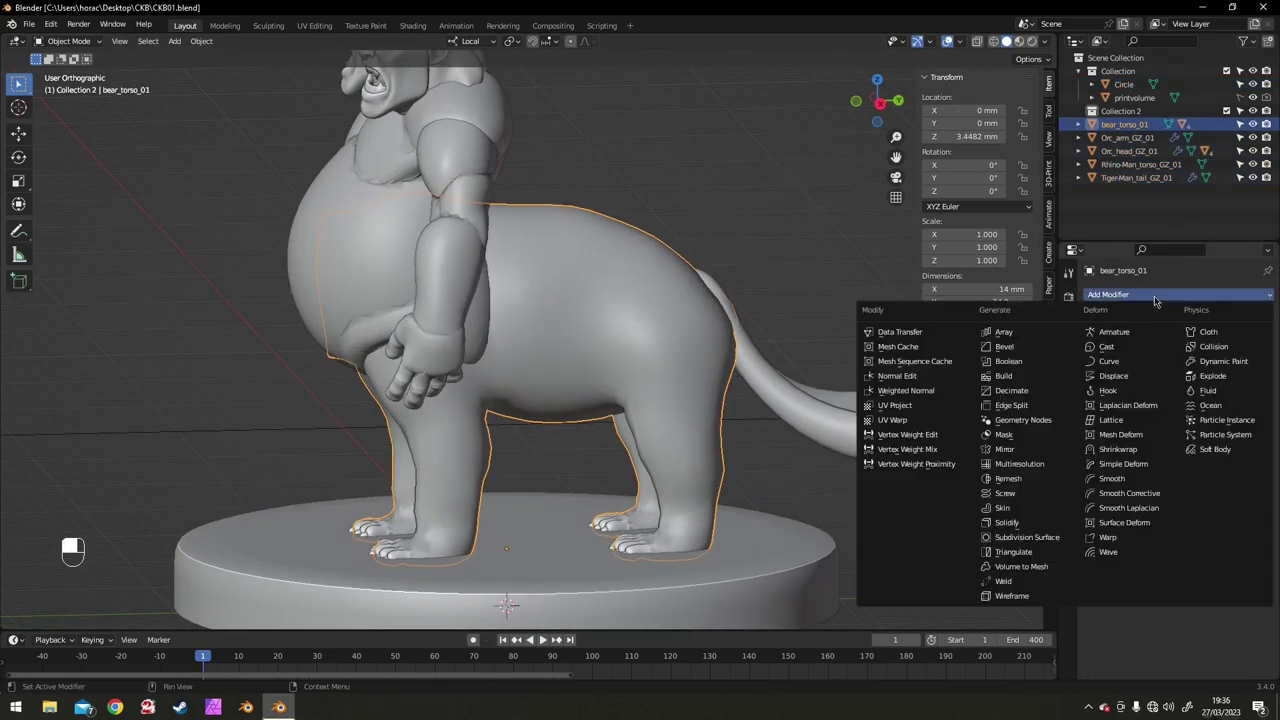
left_click(1044, 484)
scroll(672, 309, "up", 5)
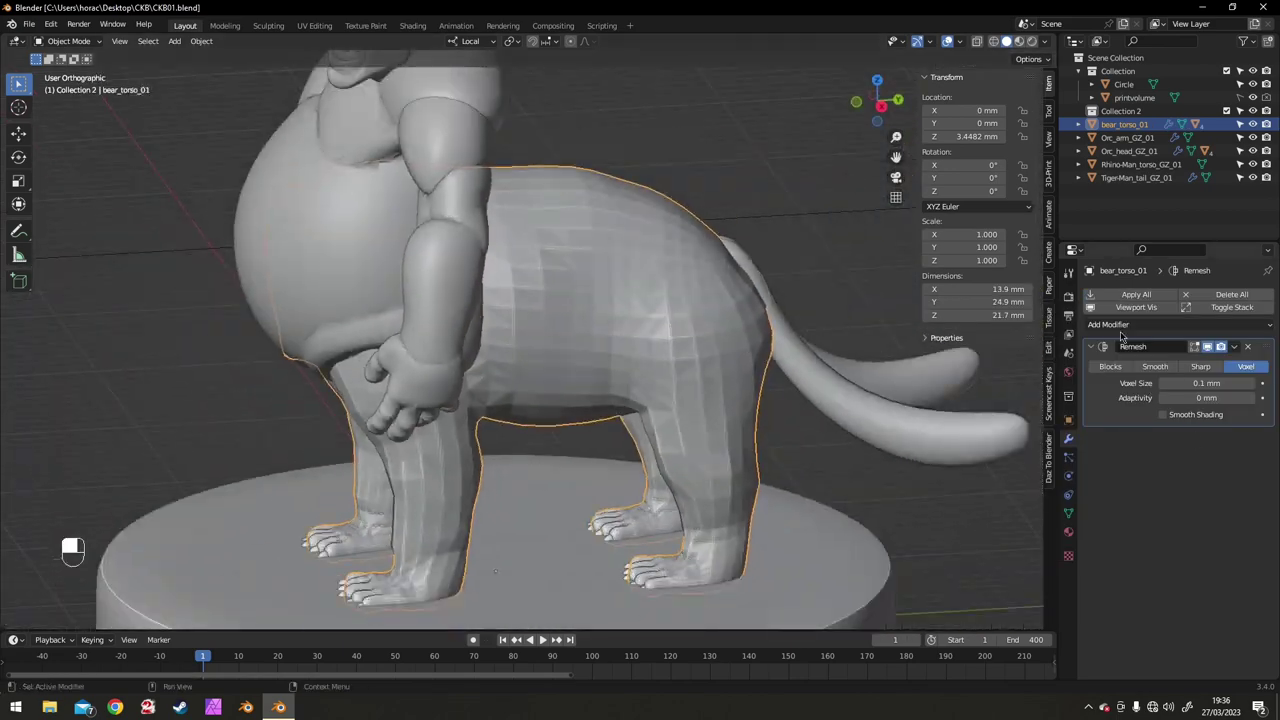
left_click(1108, 324)
left_click(1030, 455)
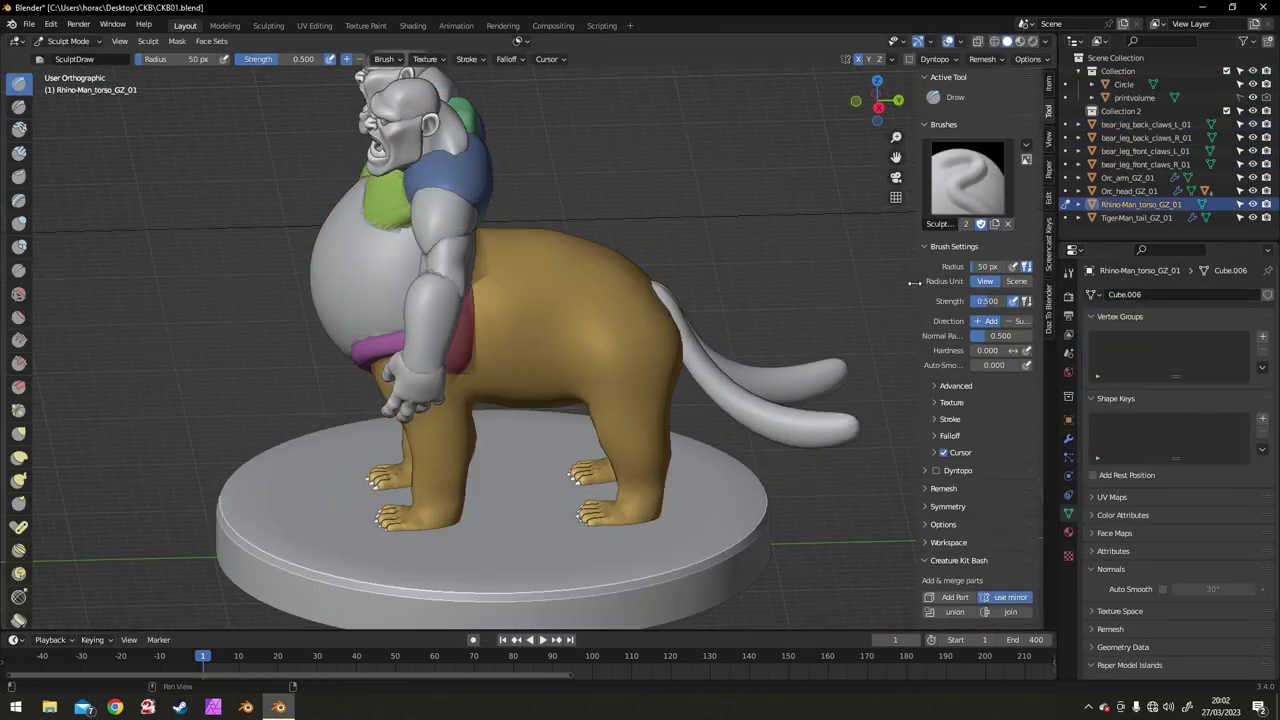
- Smooth the seams where the Rhino-Man belly and hips meet the bear body with the Smooth brush
middle_click_drag(560, 282, 466, 282)
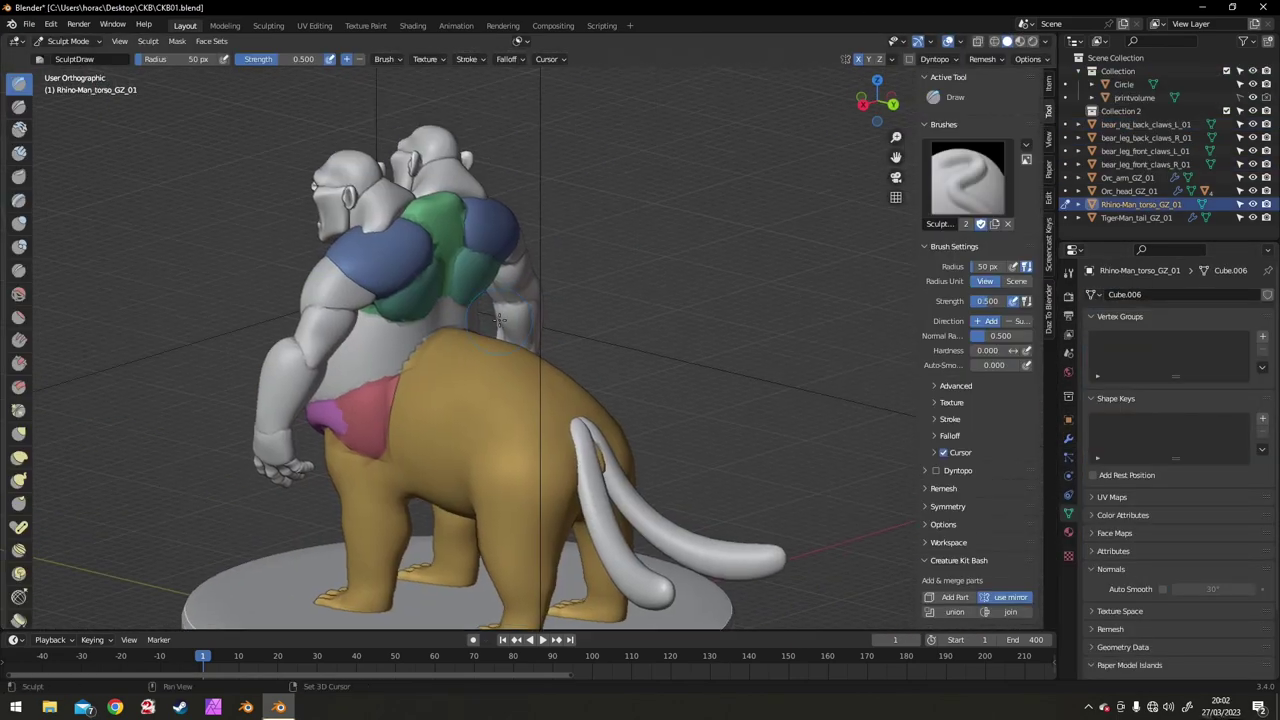
scroll(410, 290, "up", 3)
left_click(19, 294)
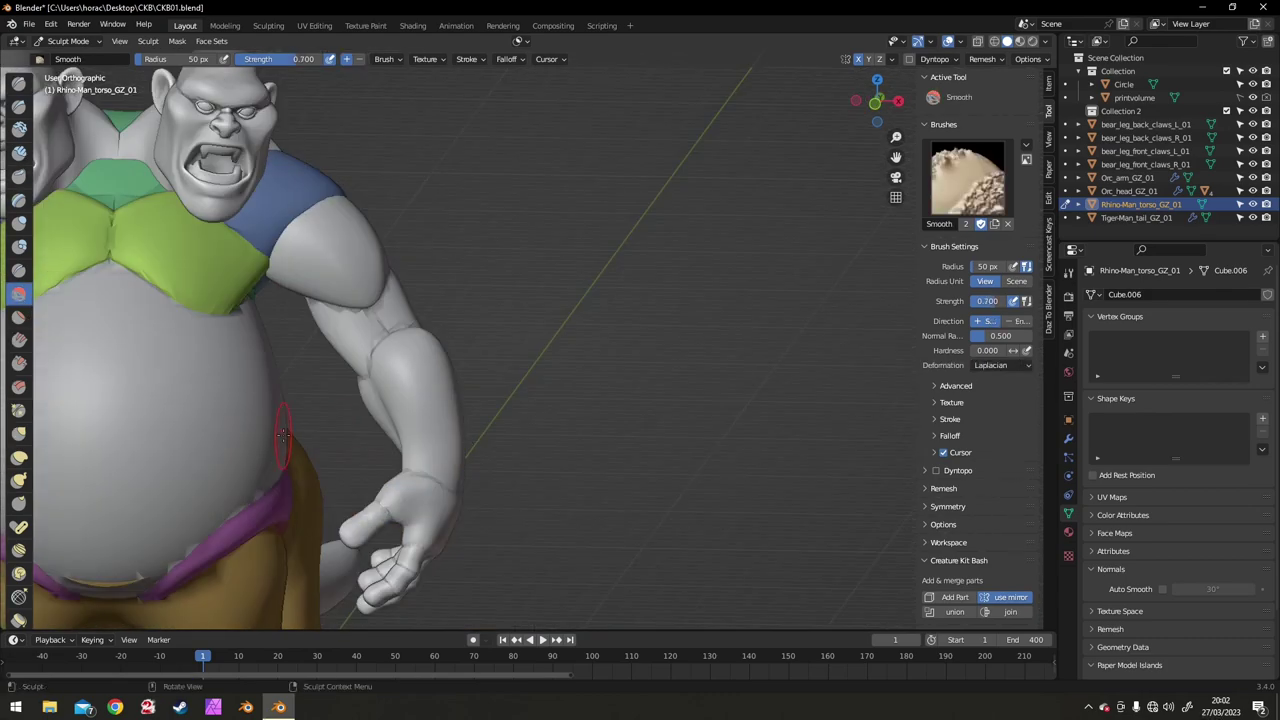
left_click_drag(218, 521, 171, 506)
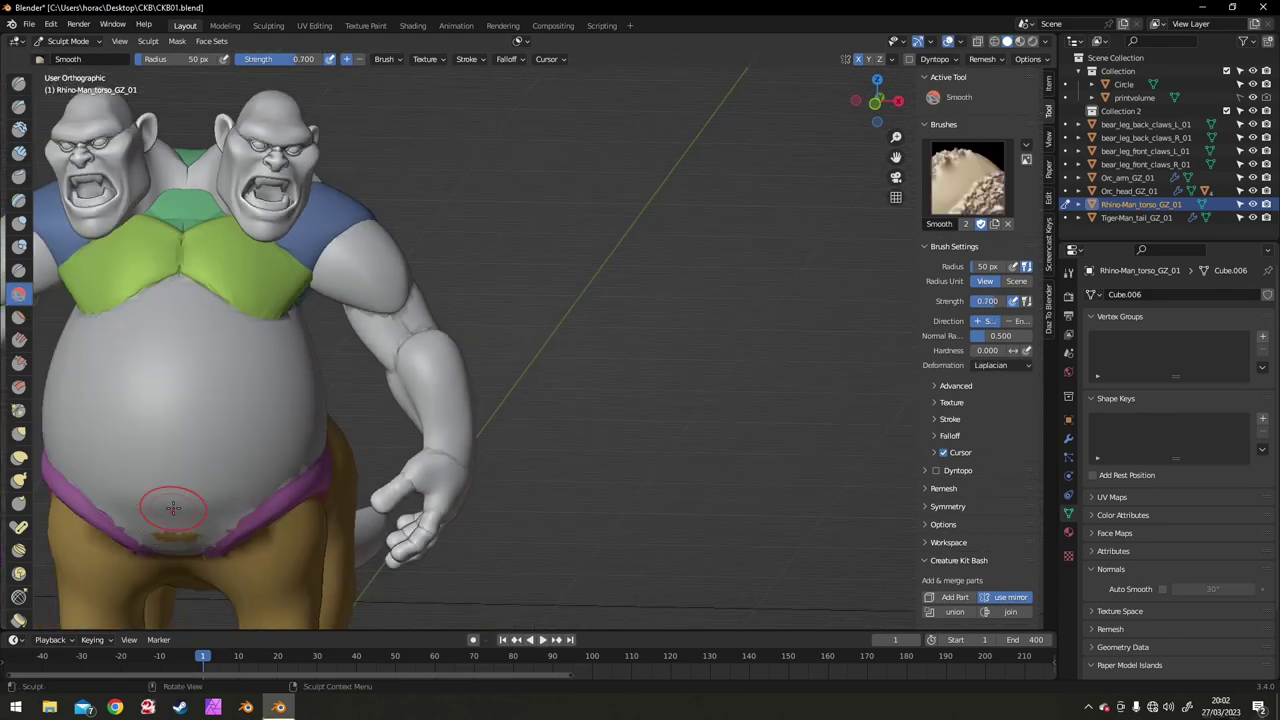
left_click_drag(720, 340, 616, 405)
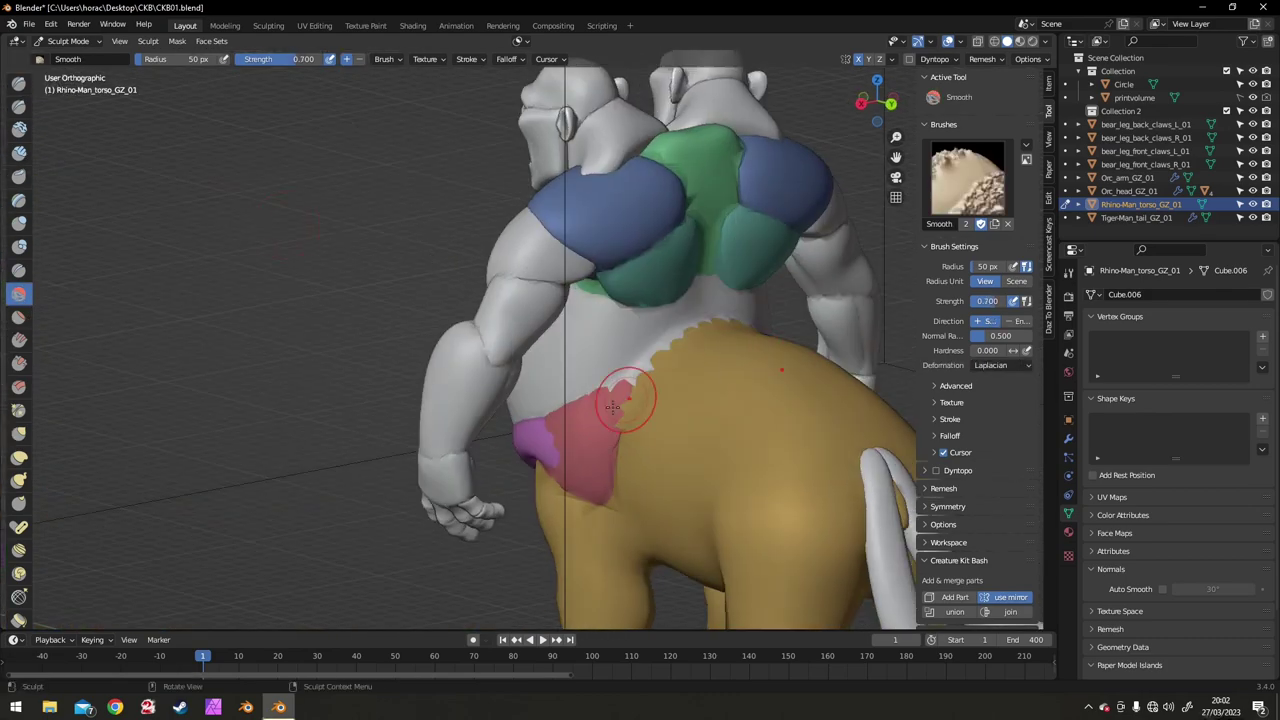
- Build up the seam across the creature's back with the Draw brush and smooth the join with the bear body
key("x")
middle_click_drag(600, 480, 690, 410)
left_click_drag(710, 300, 686, 337)
middle_click_drag(686, 337, 770, 330)
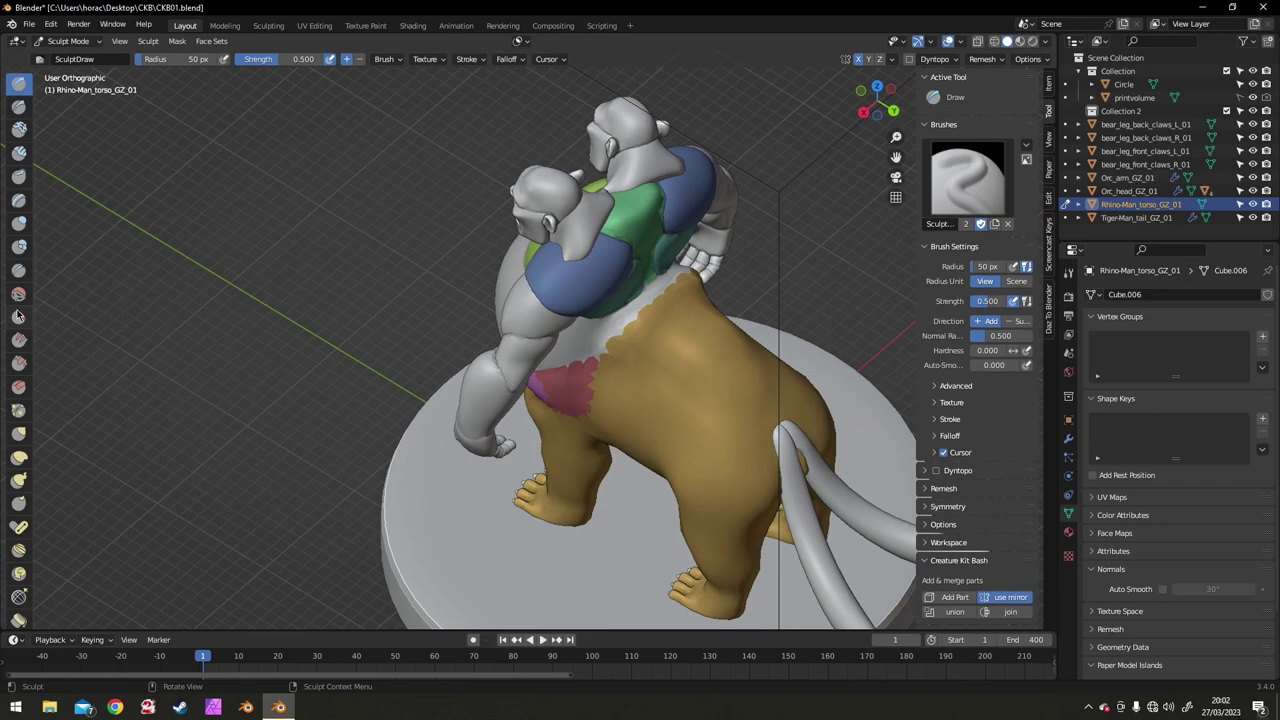
left_click(19, 297)
mouse_move(665, 300)
left_mouse_down()
mouse_move(634, 328)
mouse_move(662, 230)
left_mouse_up()
mouse_move(760, 320)
middle_mouse_down()
mouse_move(640, 276)
mouse_move(595, 390)
mouse_move(590, 380)
middle_mouse_up()
- Return to Object Mode, inspect the merged body from several sides, and save the file
left_click(69, 41)
left_click(71, 56)
mouse_move(200, 240)
middle_mouse_down()
mouse_move(450, 275)
mouse_move(527, 256)
mouse_move(452, 294)
mouse_move(551, 285)
middle_mouse_up()
scroll(450, 275, "up", 2)
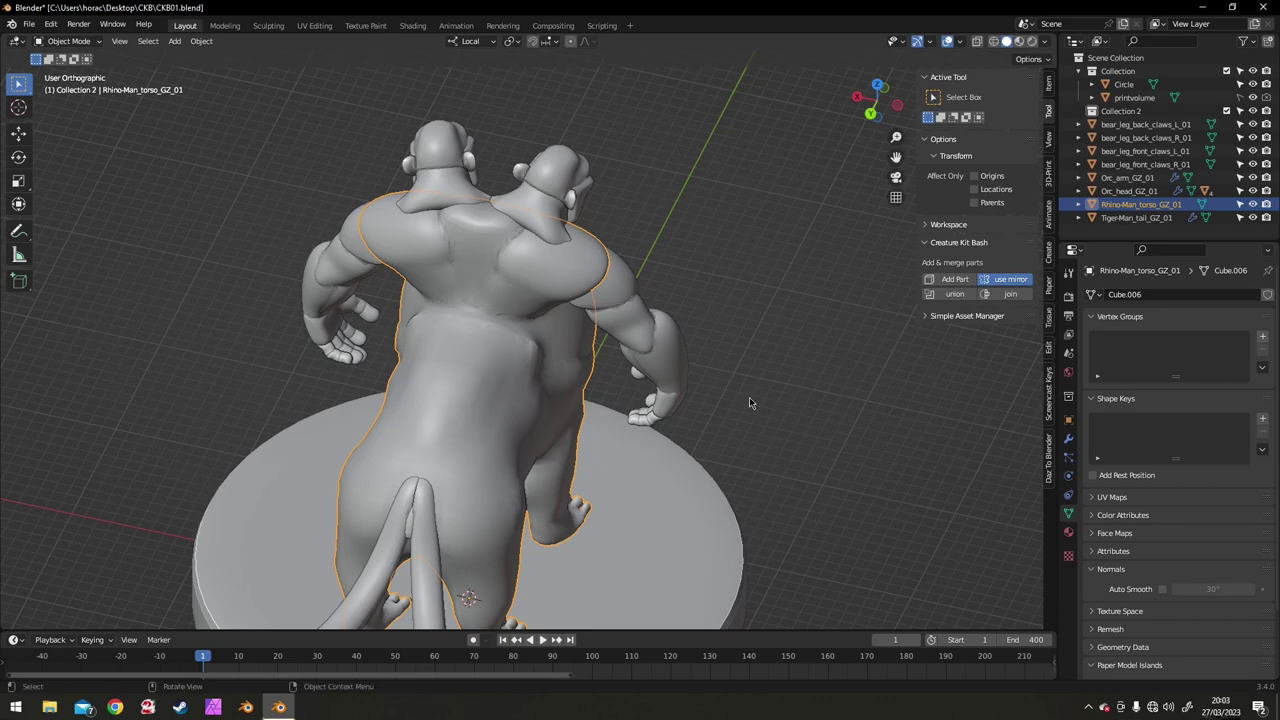
middle_click_drag(750, 403, 497, 328)
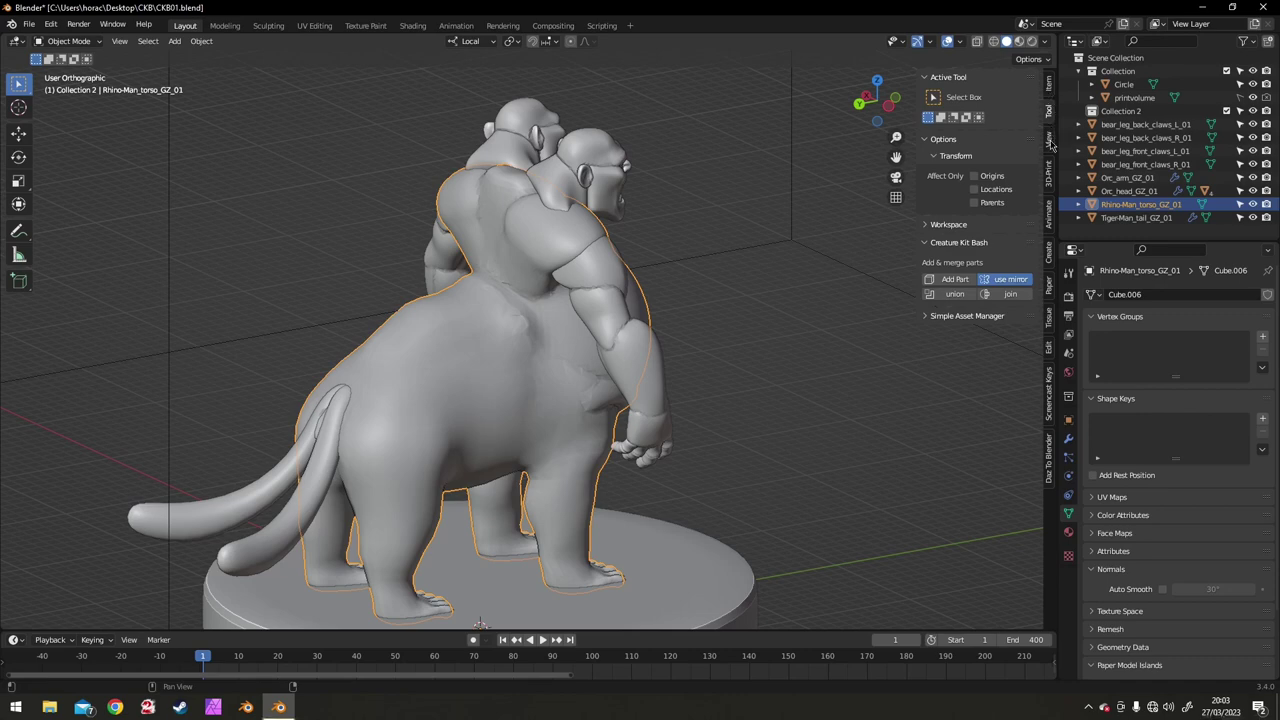
key("ctrl+s")
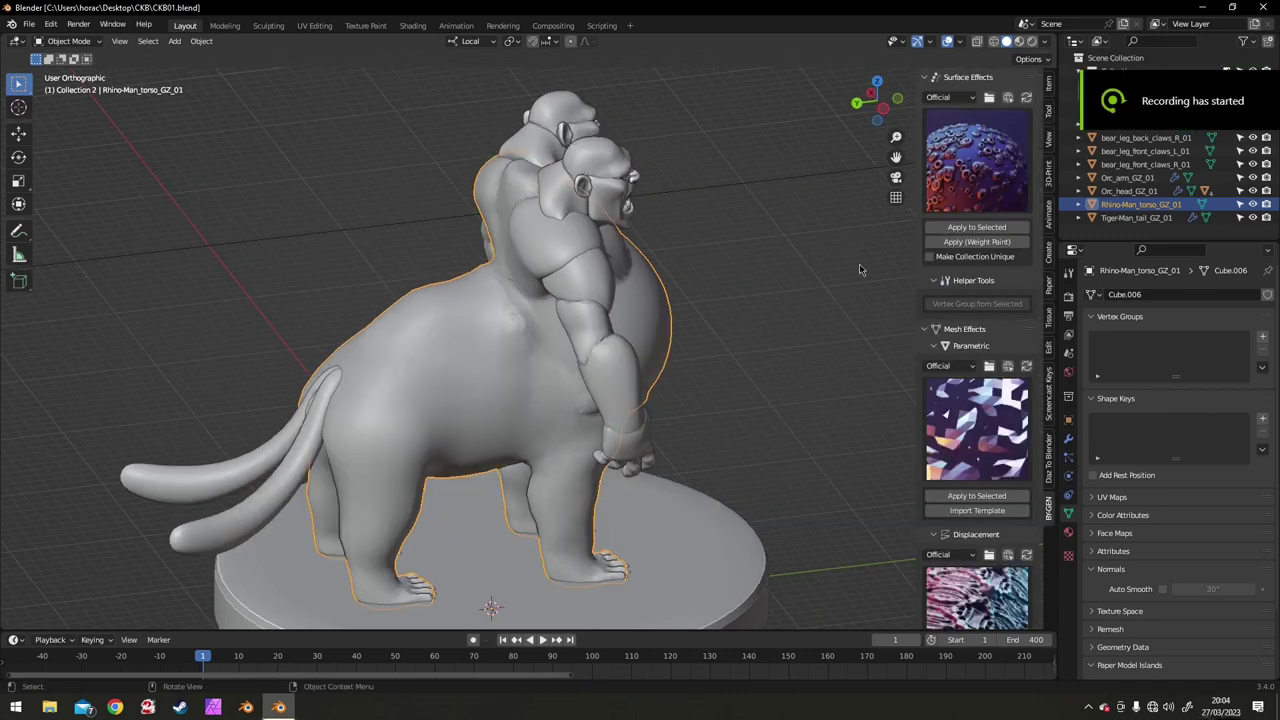
- Apply the Muscale surface effect to the Rhino-Man torso and show its Geometry Nodes modifier
left_click(977, 160)
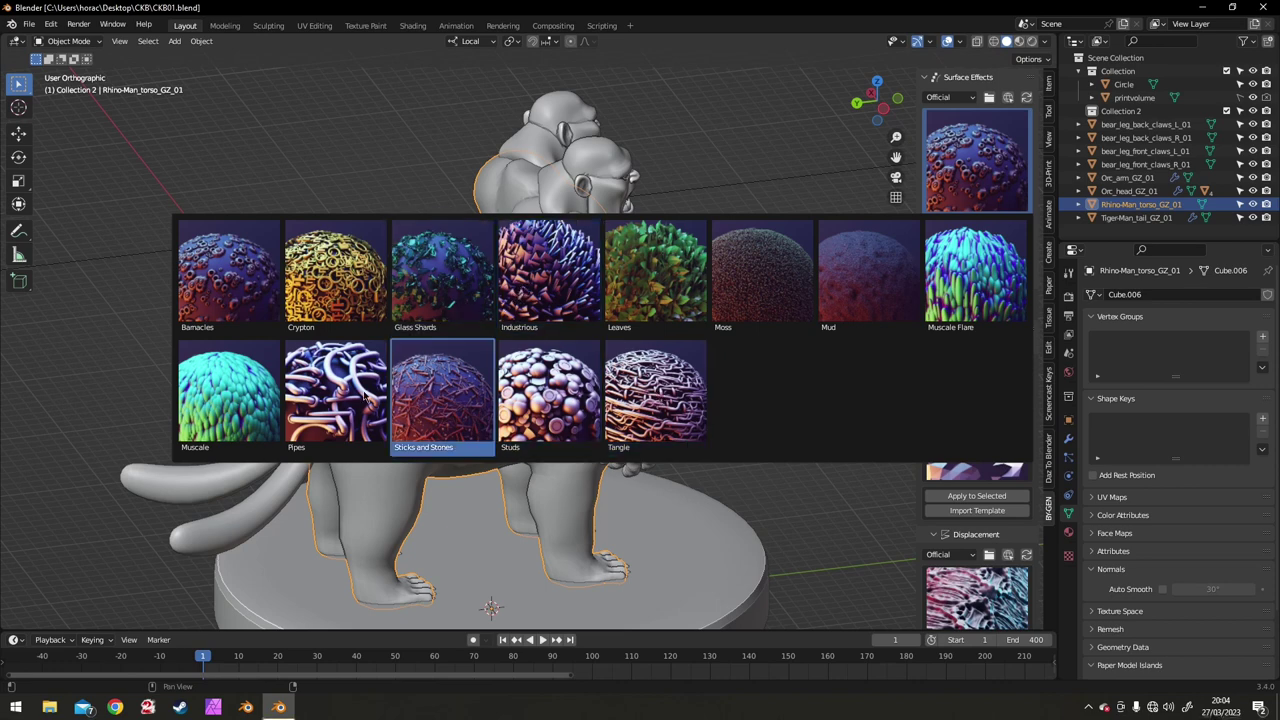
left_click(240, 403)
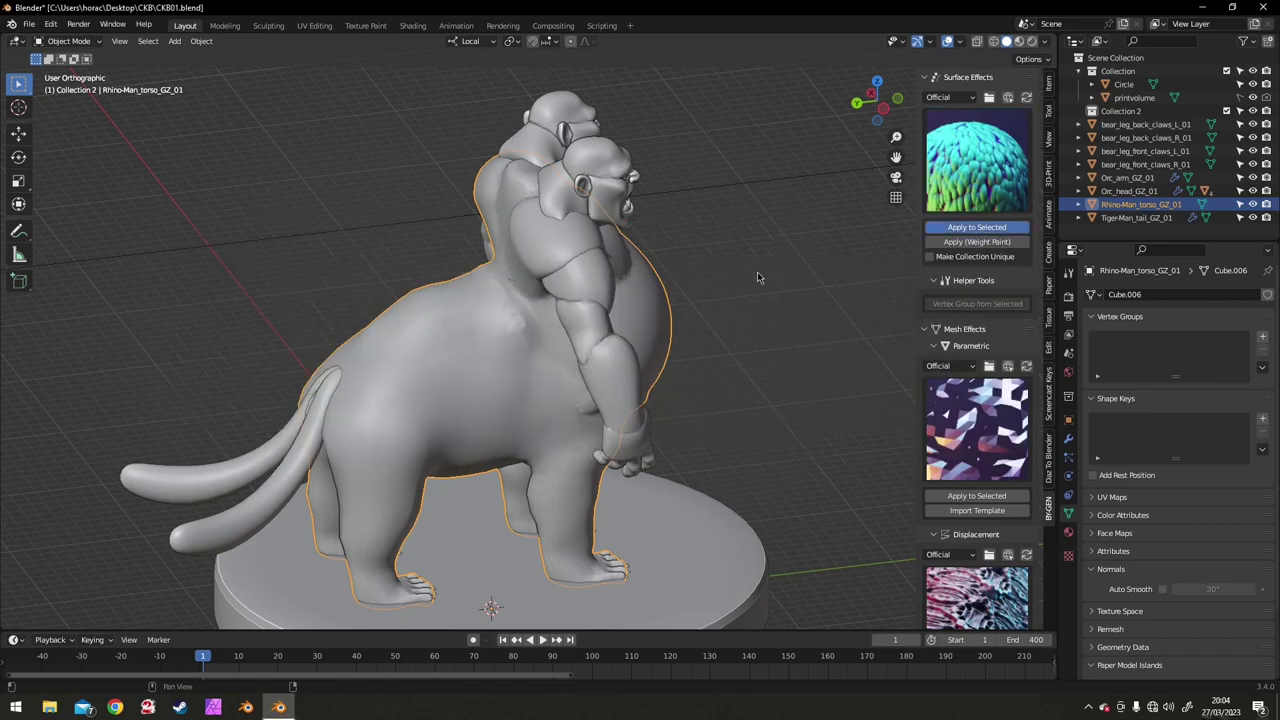
left_click(1068, 439)
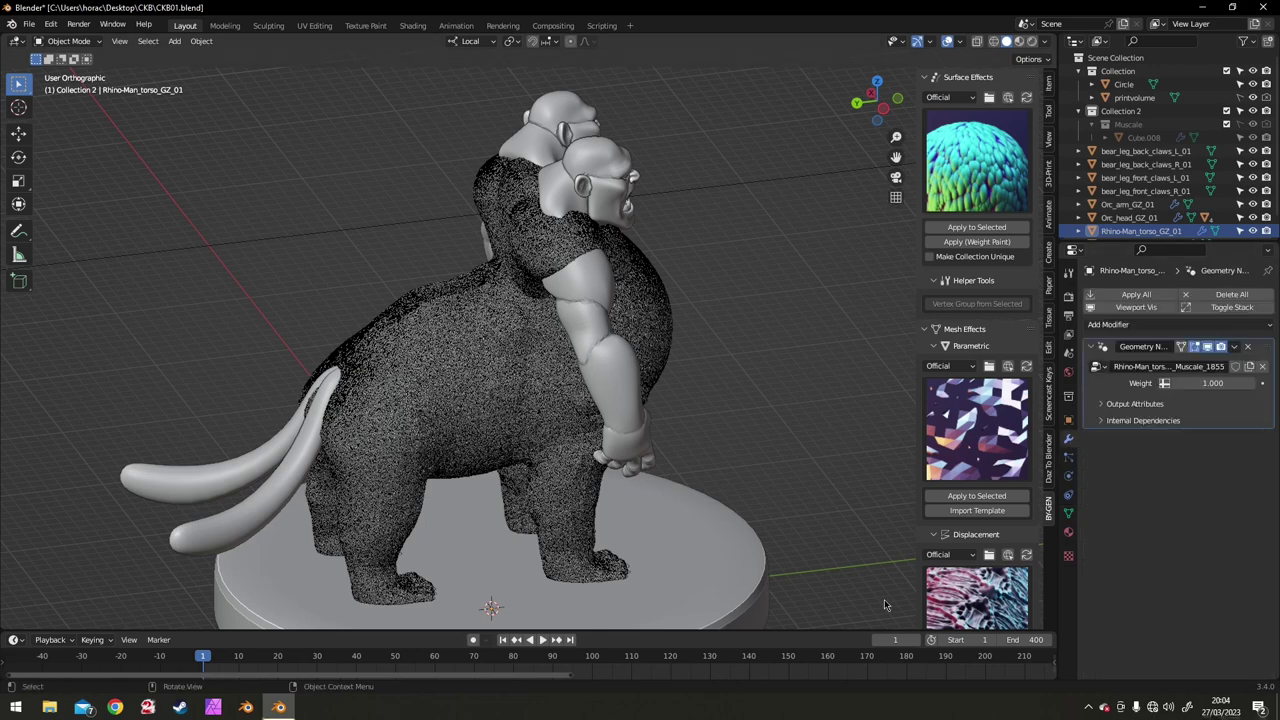
left_click(1099, 367)
- Enlarge the timeline area and turn it into a Geometry Node Editor showing the Muscale node tree
left_click_drag(674, 632, 674, 467)
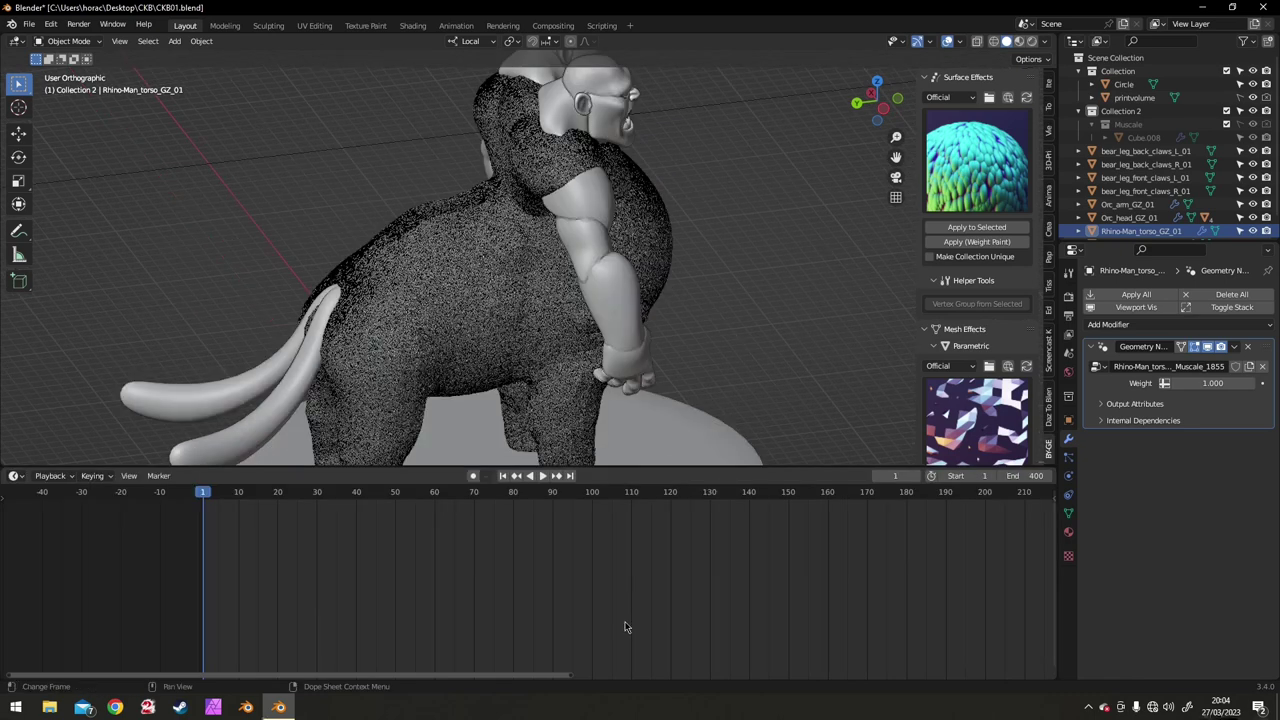
left_click(15, 476)
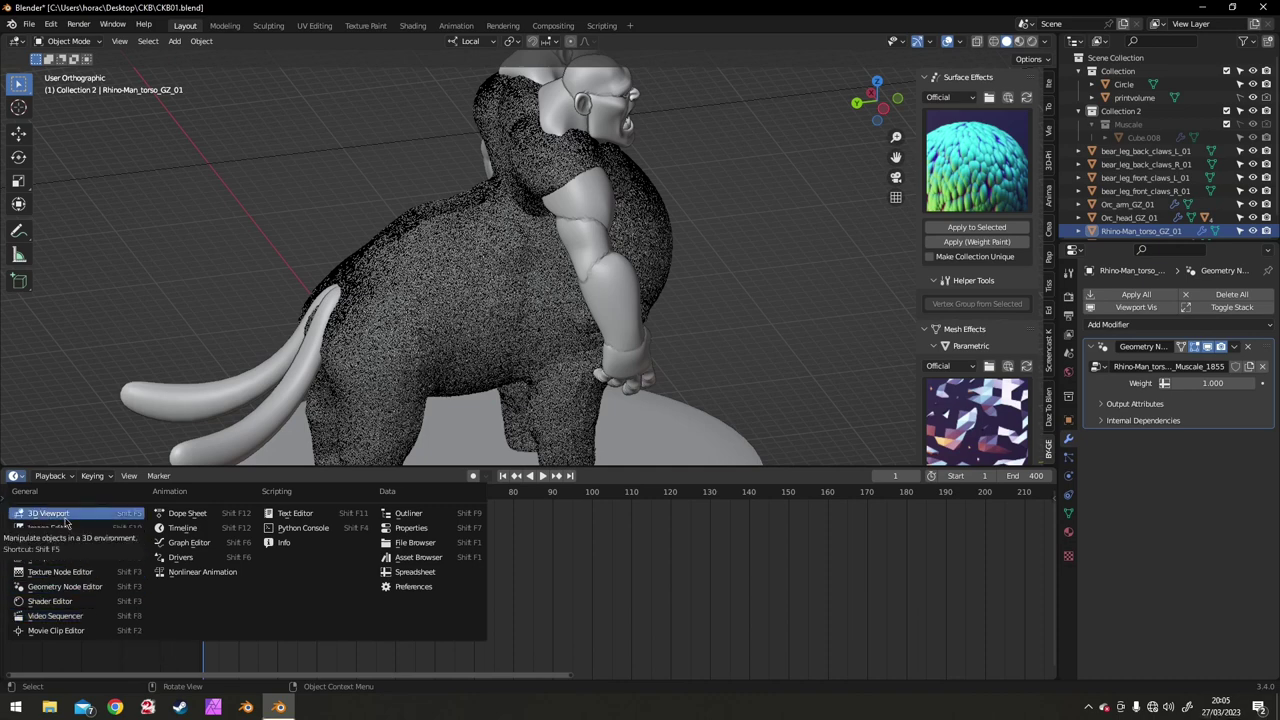
left_click(98, 588)
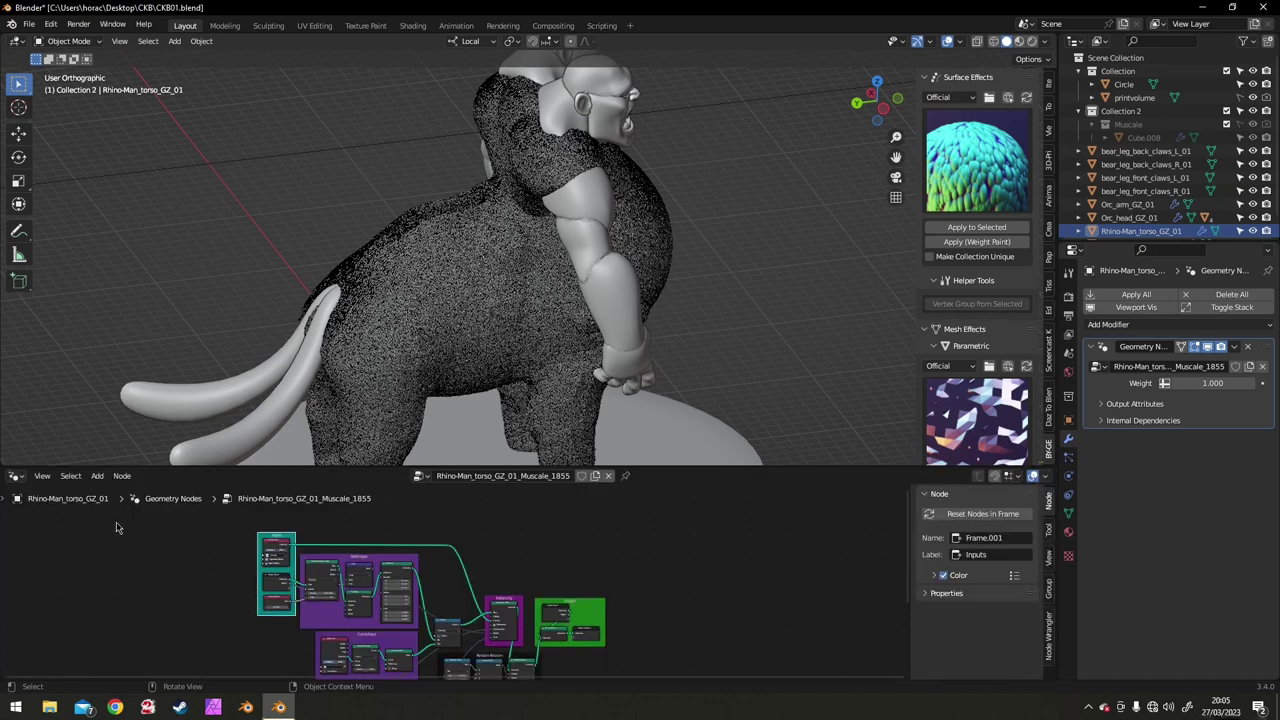
middle_click_drag(116, 523, 110, 486)
left_click_drag(255, 467, 280, 440)
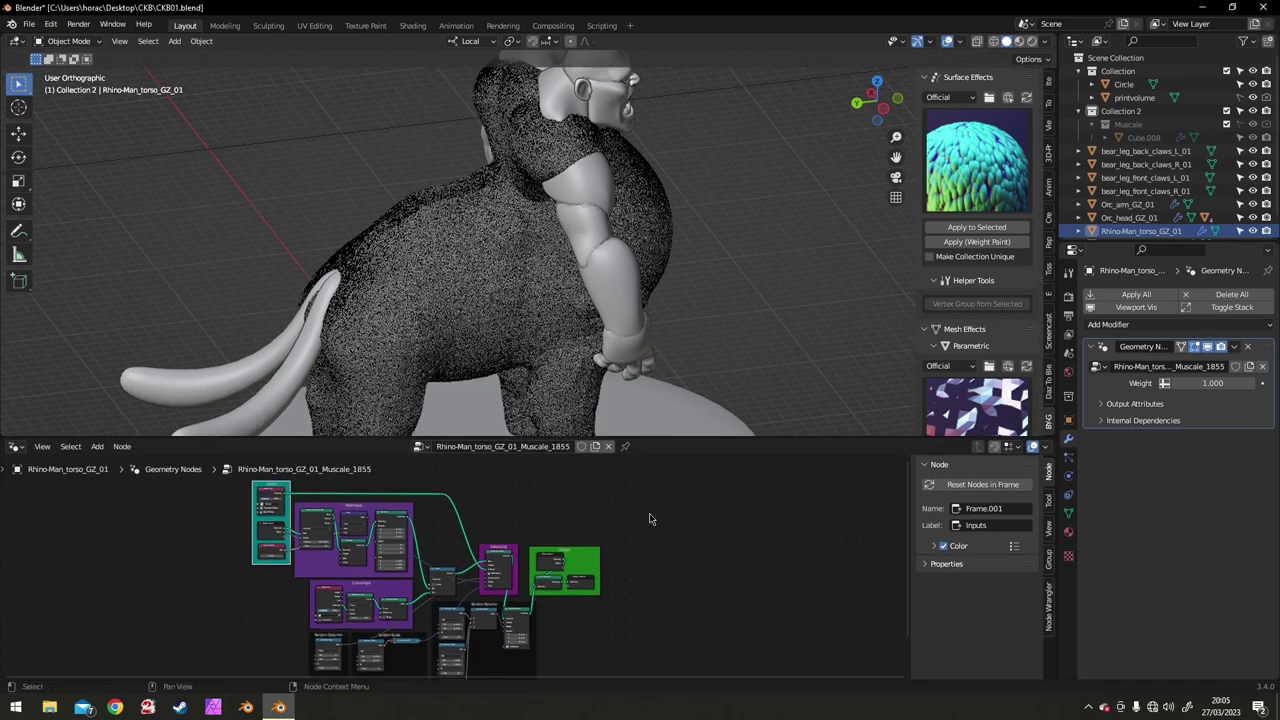
- Set the point distribution density in the Mesh Input frame to 50 and inspect the scales up close
left_click(1103, 405)
scroll(347, 592, "up", 1)
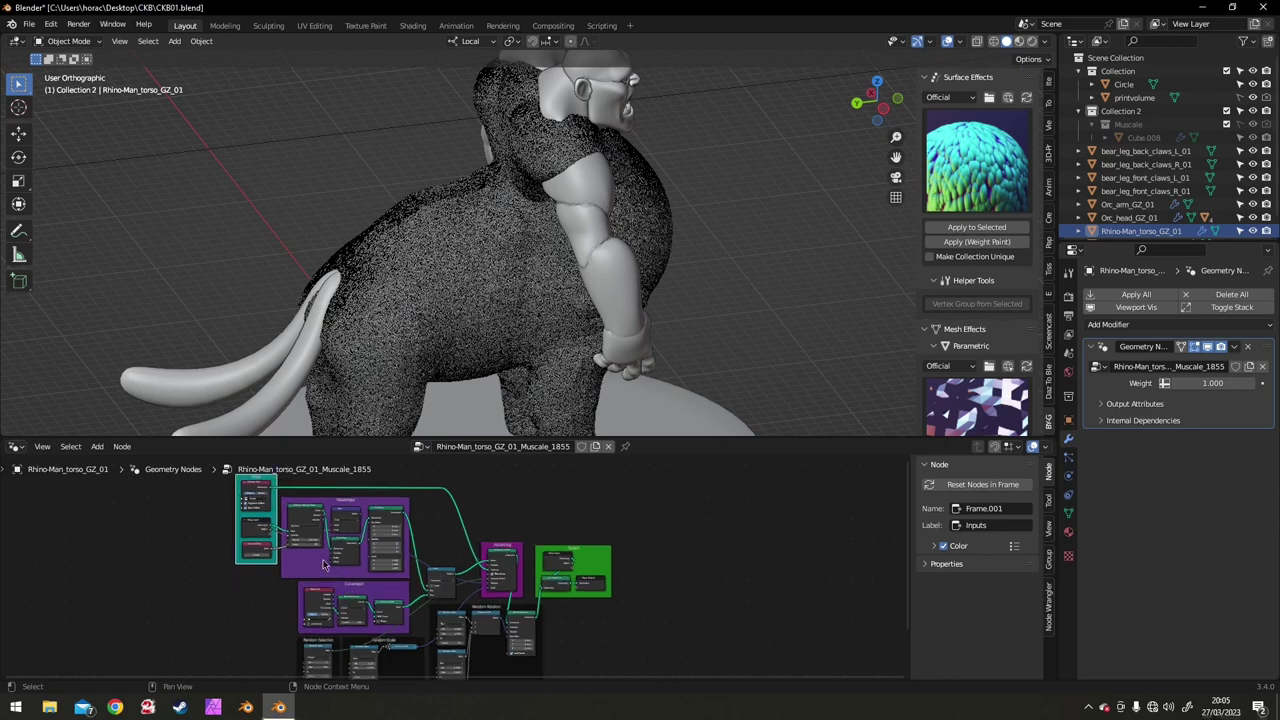
scroll(314, 571, "up", 5)
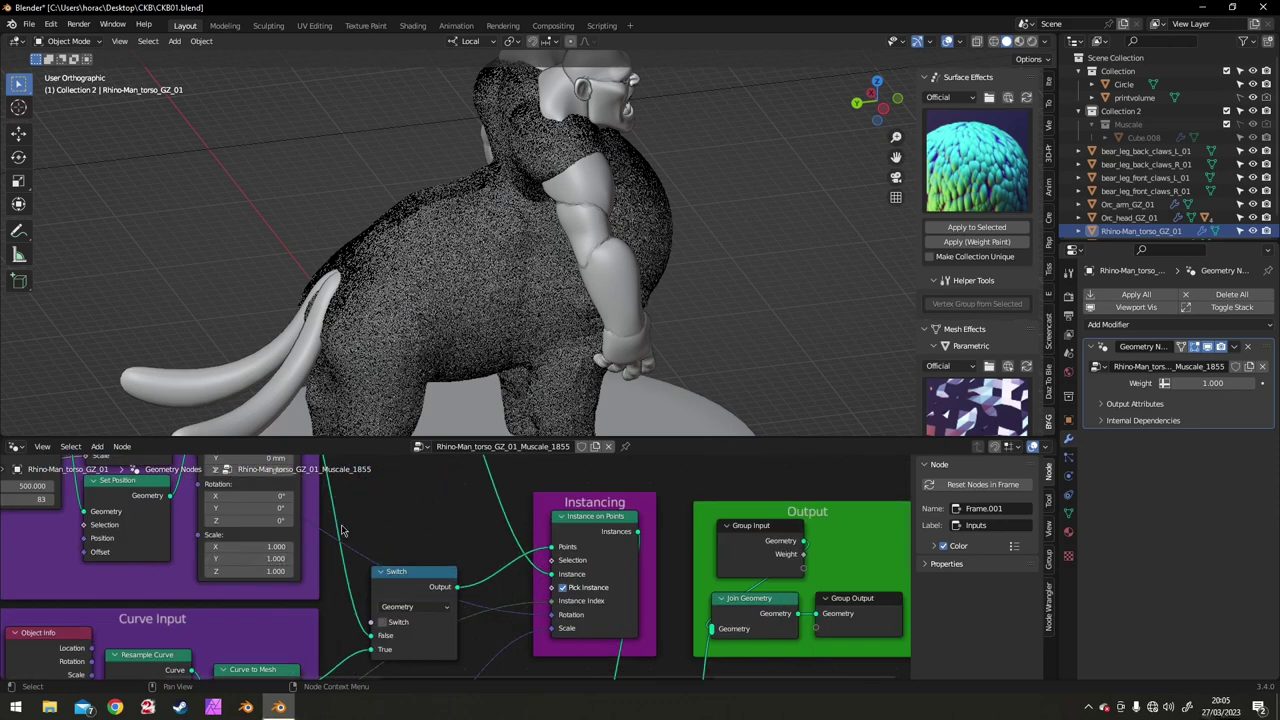
scroll(271, 595, "up", 2)
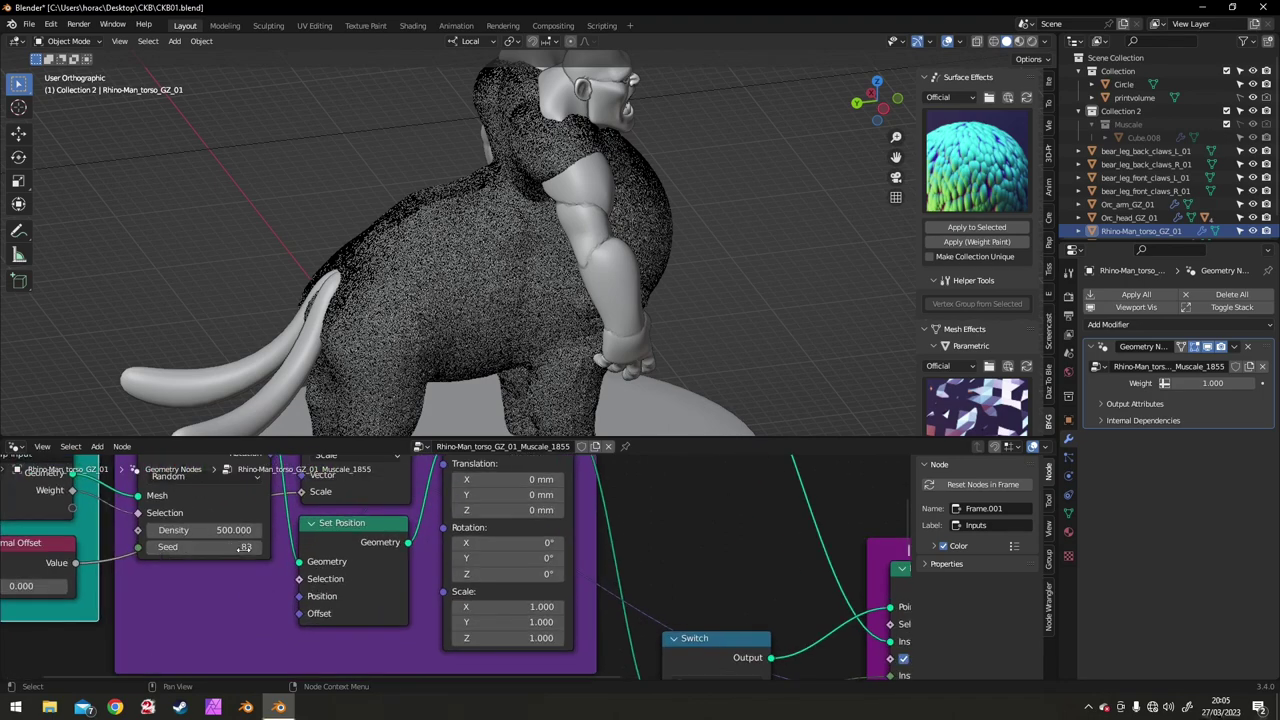
left_click(237, 537)
type("50")
key("Return")
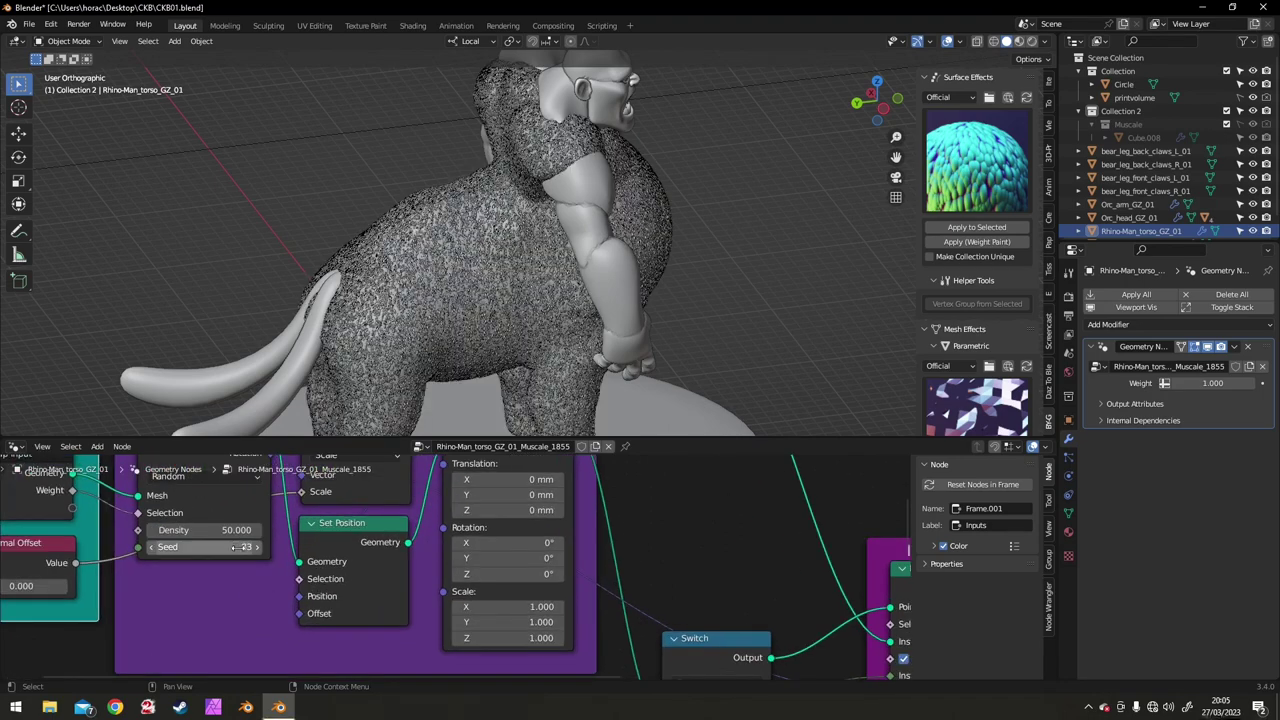
scroll(411, 337, "up", 8)
scroll(411, 337, "down", 8)
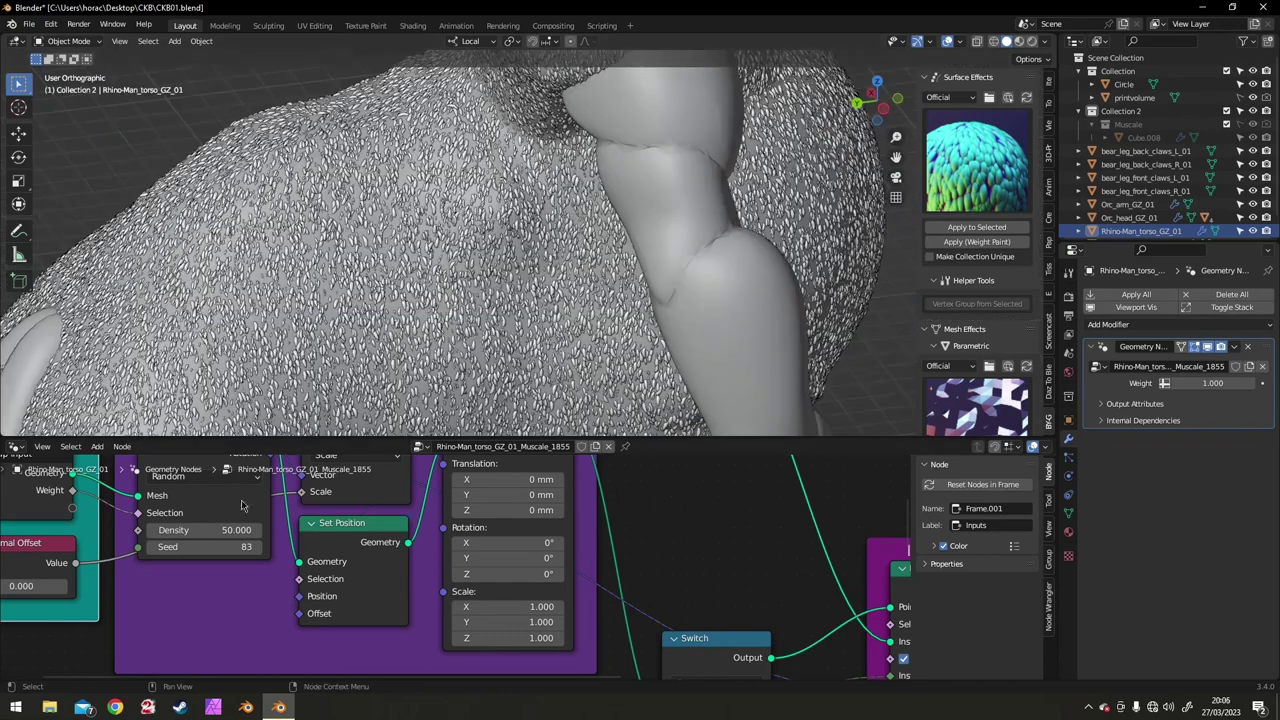
- Lower the point distribution density to 5, then set it to 10
left_click(225, 531)
type("5")
key("Return")
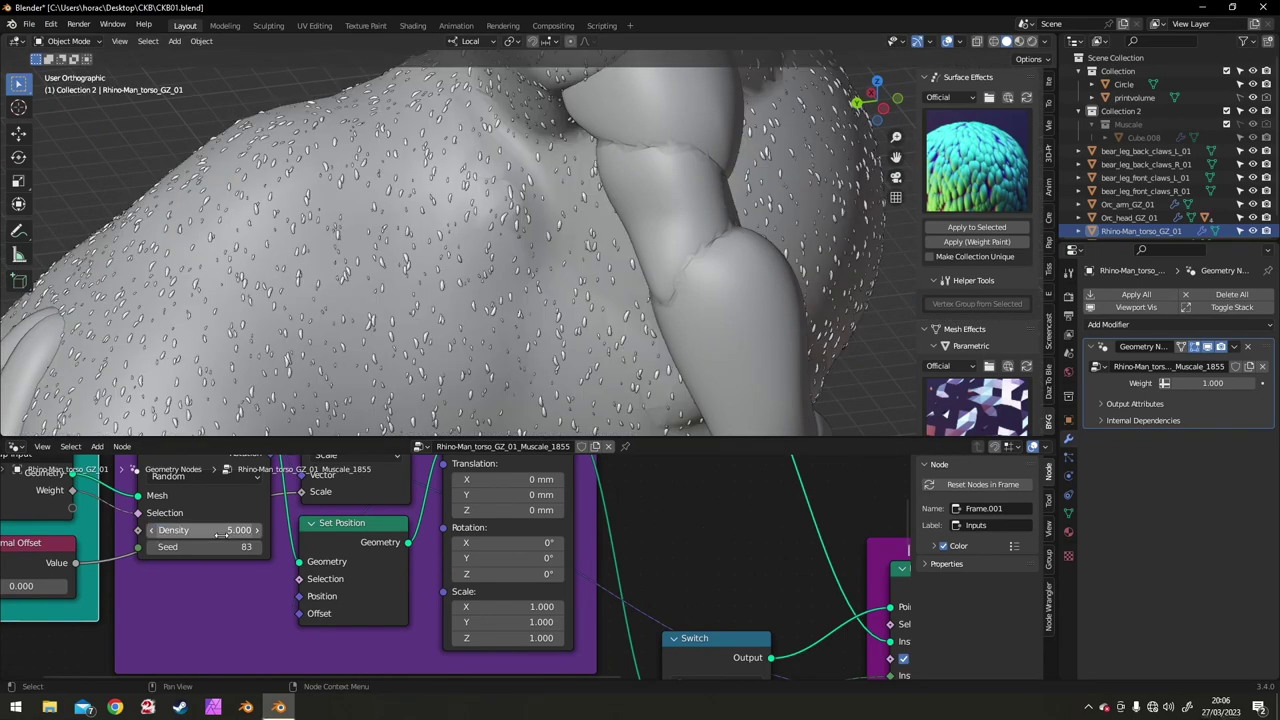
left_click(219, 531)
key("Return")
scroll(405, 577, "down", 6)
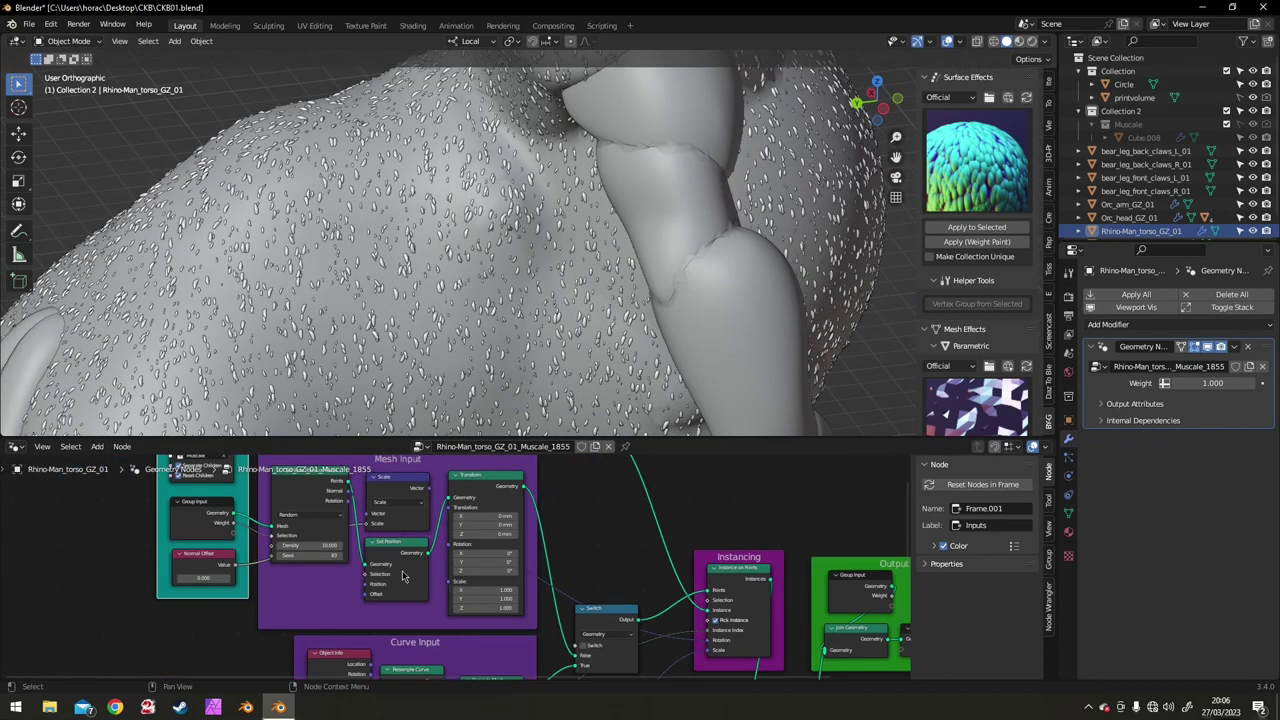
- Raise the maximum of the Random Scale value node to 2.770 to enlarge the scales
middle_click_drag(405, 577, 361, 626)
scroll(392, 565, "up", 3)
scroll(392, 566, "up", 2)
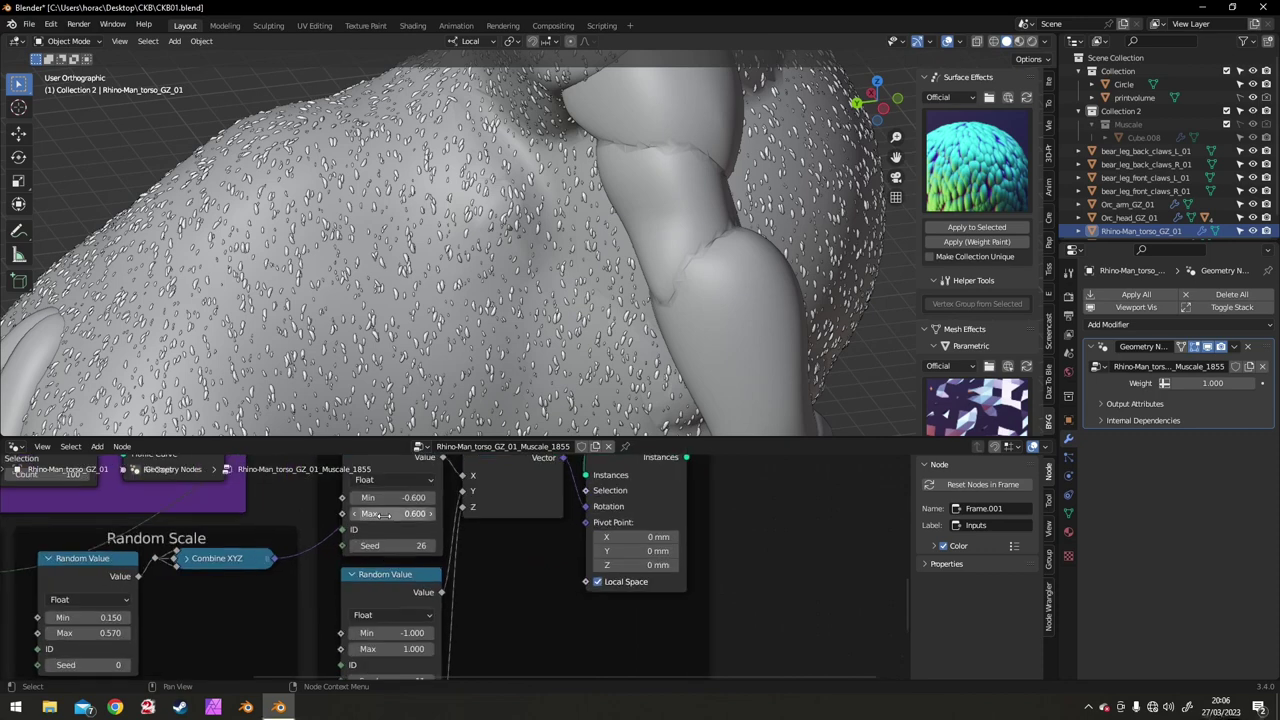
middle_click_drag(205, 633, 429, 602)
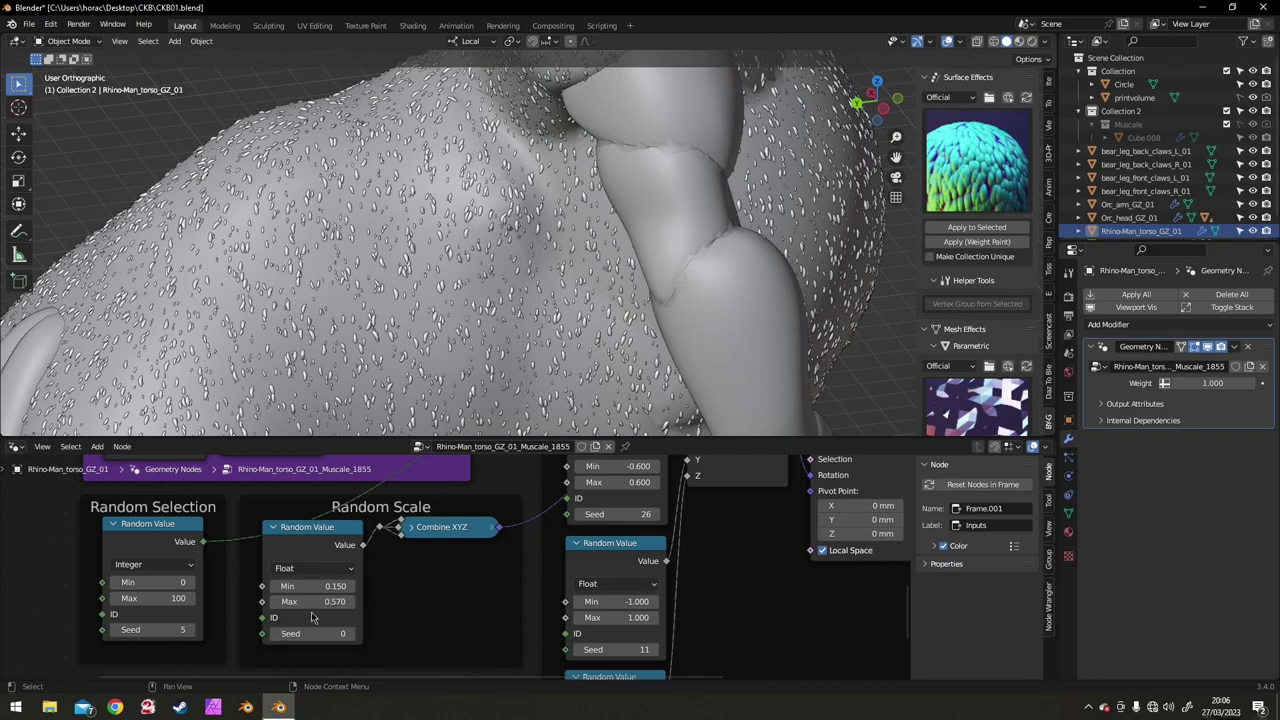
left_click_drag(312, 604, 445, 604)
scroll(390, 292, "down", 6)
middle_click_drag(390, 292, 470, 315)
scroll(450, 250, "up", 8)
mouse_move(285, 601)
left_mouse_down()
mouse_move(335, 601)
mouse_move(300, 601)
left_mouse_up()
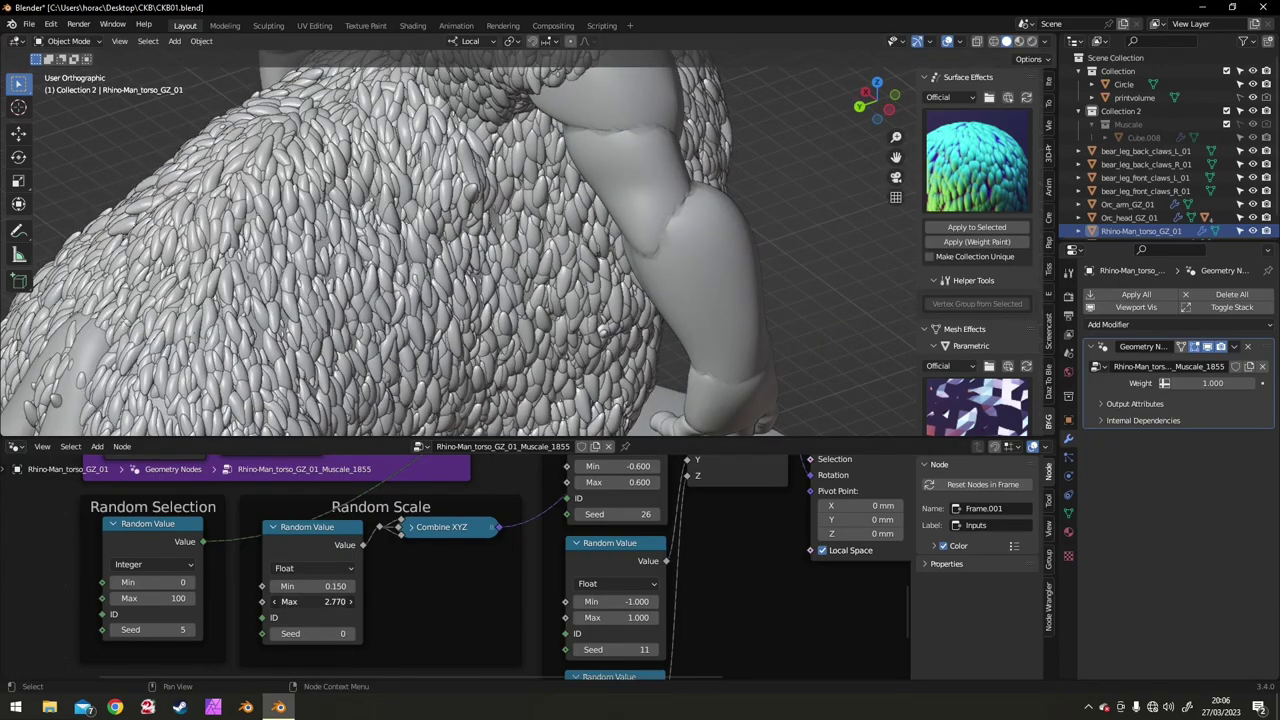
- Set the second Random Value node of the Random Rotation frame to minimum 0 and maximum 2.400
mouse_move(615, 617)
left_mouse_down()
mouse_move(660, 617)
mouse_move(597, 603)
mouse_move(602, 617)
mouse_move(590, 617)
left_mouse_up()
left_click(623, 601)
type("0")
key("Return")
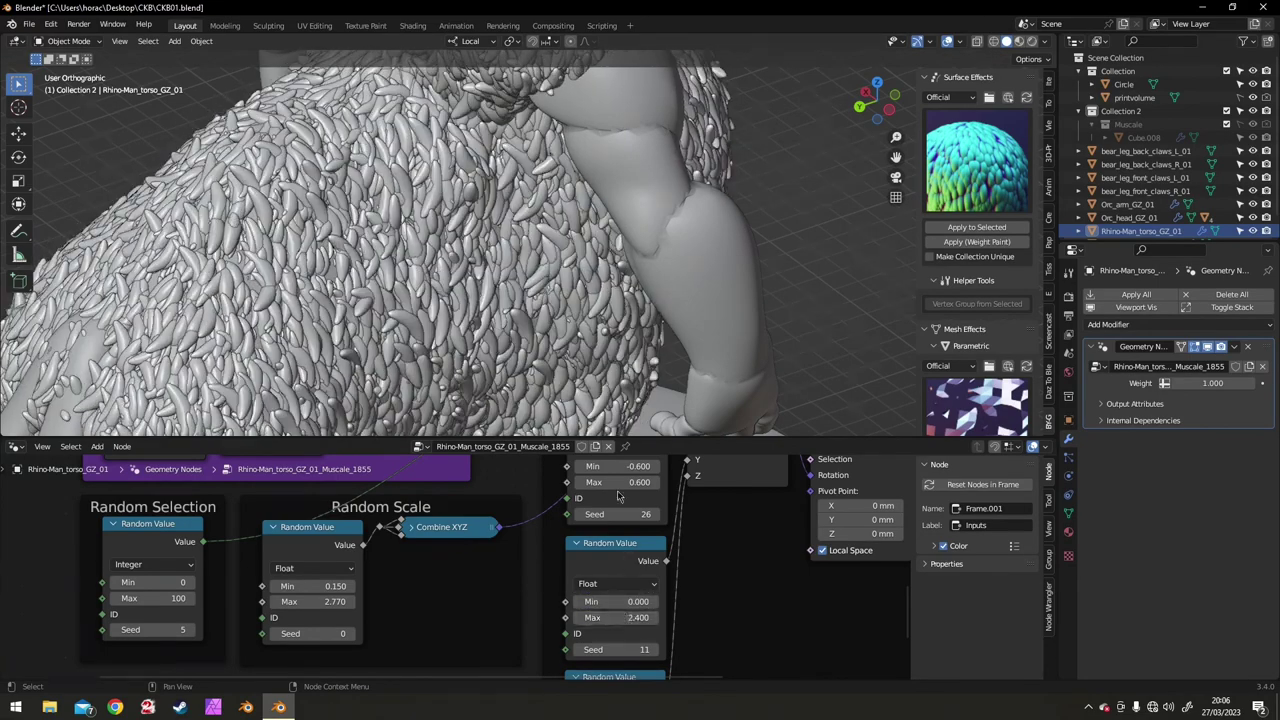
- Try a maximum of 5.700 in the first Random Rotation value node, undo it, and inspect the creature's back
left_click_drag(615, 482, 672, 482)
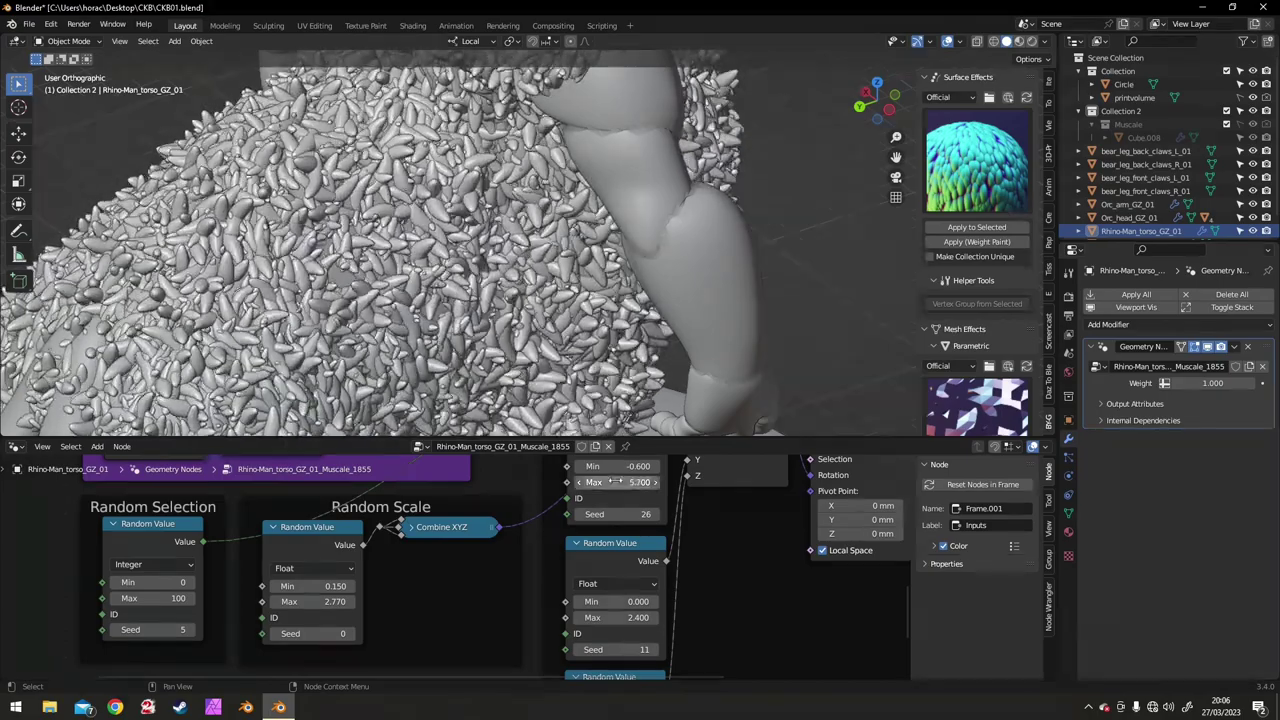
key("ctrl+z")
scroll(470, 270, "down", 5)
middle_click_drag(440, 240, 617, 263)
scroll(670, 562, "up", 1)
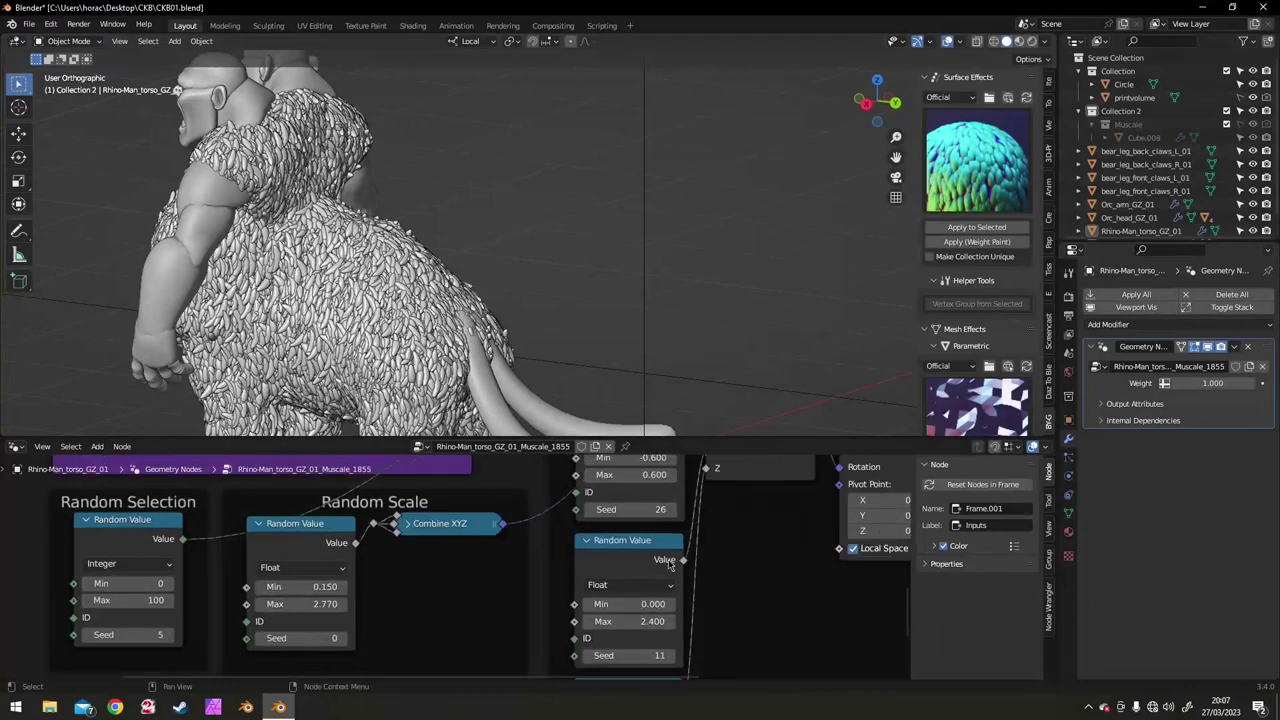
- Remove the Geometry Nodes modifier from the Rhino-Man torso and reapply the Muscale effect in weight paint mode
scroll(619, 553, "down", 2)
middle_click_drag(416, 522, 513, 679)
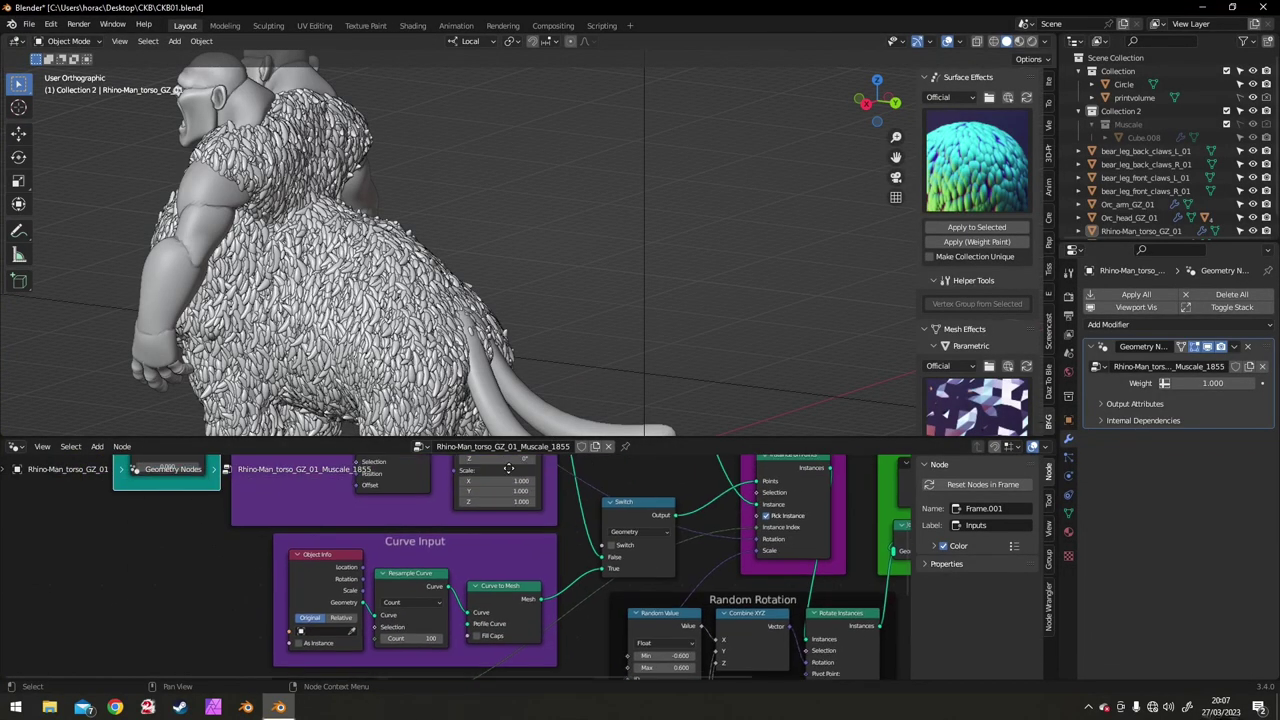
middle_click_drag(418, 499, 503, 677)
left_click_drag(383, 614, 318, 614)
left_click(1248, 347)
left_click(979, 243)
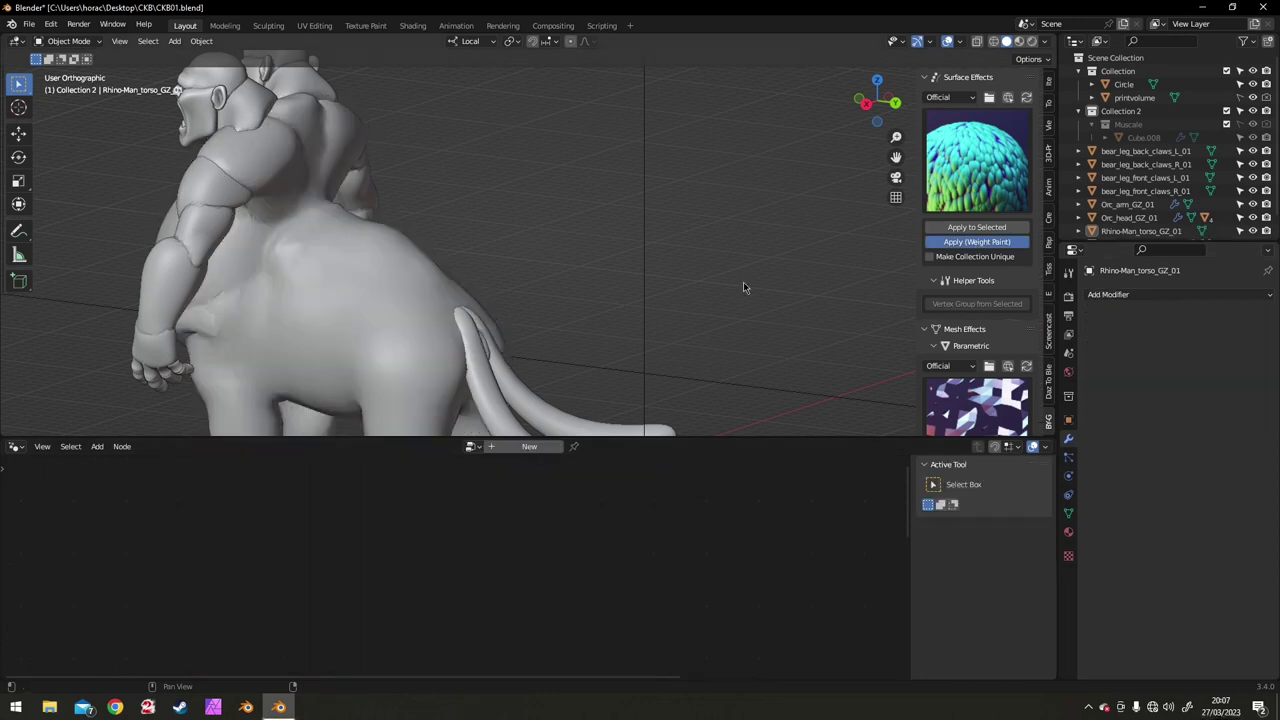
- Paint full weight over the creature's shoulders, upper back and rump to place scales there
scroll(480, 230, "down", 3)
middle_click_drag(460, 190, 385, 175)
left_click_drag(390, 132, 437, 307)
mouse_move(437, 300)
middle_mouse_down()
mouse_move(474, 245)
mouse_move(440, 235)
middle_mouse_up()
left_click_drag(373, 174, 418, 240)
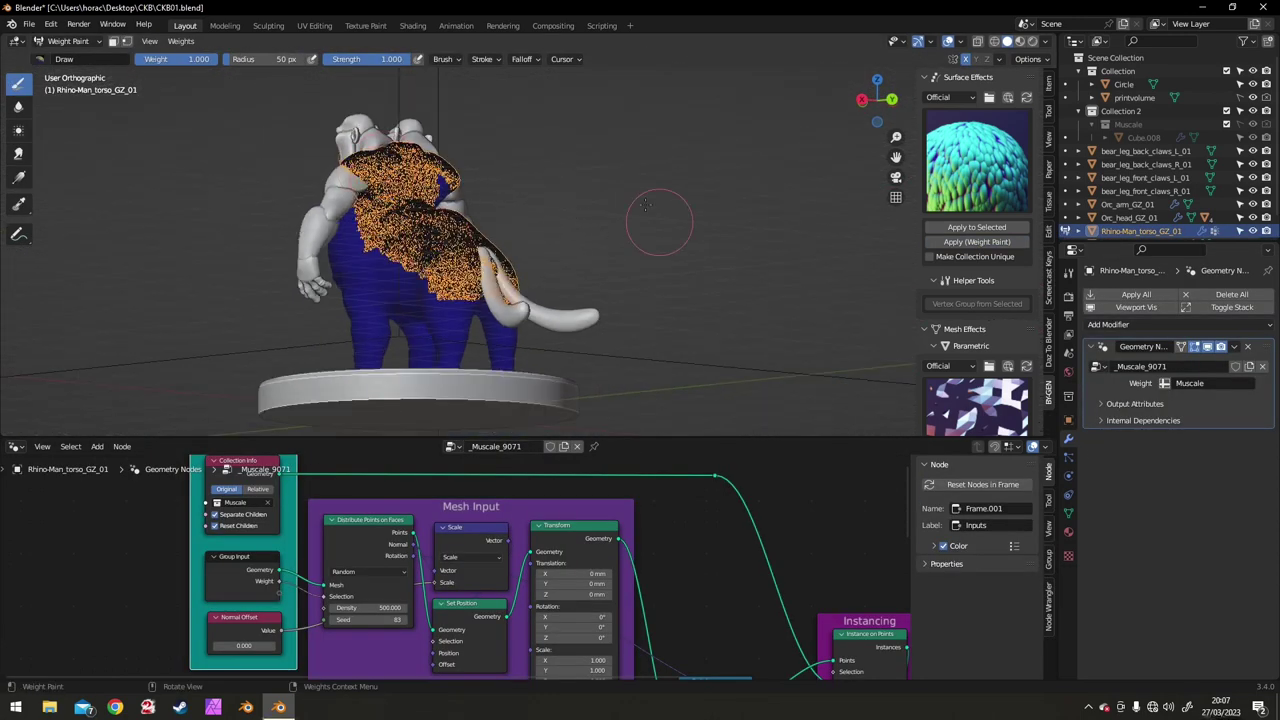
- Lower the Muscale point density in Distribute Points on Faces, and set the Random Scale node to minimum 1.000 and maximum 2.300
middle_click_drag(645, 205, 530, 225)
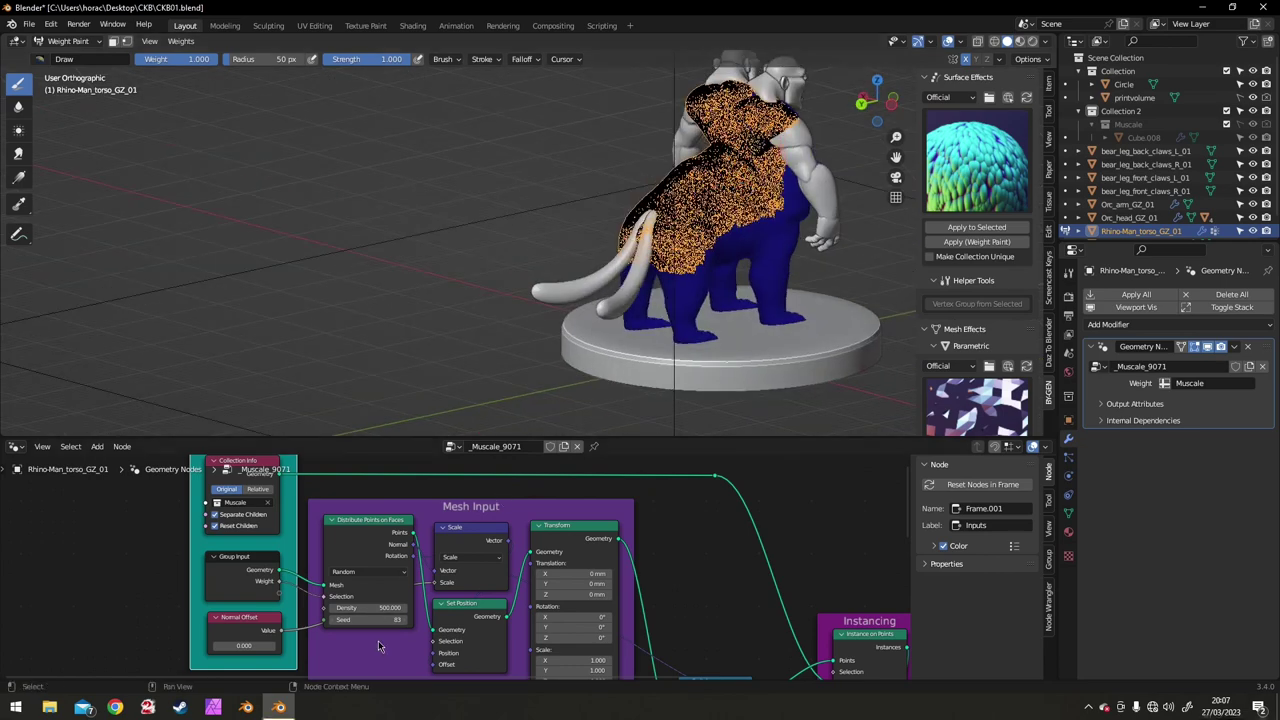
left_click_drag(377, 608, 335, 608)
middle_click_drag(370, 655, 370, 465)
middle_click_drag(474, 640, 310, 480)
scroll(310, 590, "up", 3)
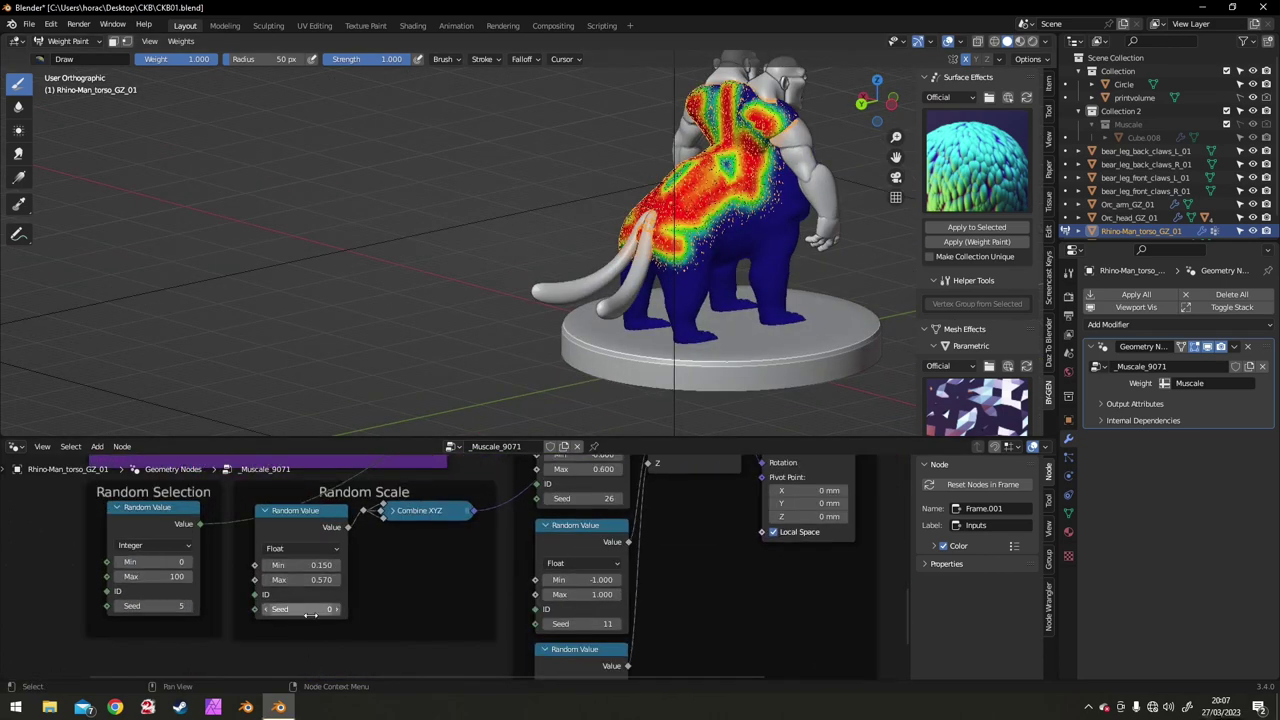
type("3")
key("Return")
left_click(303, 566)
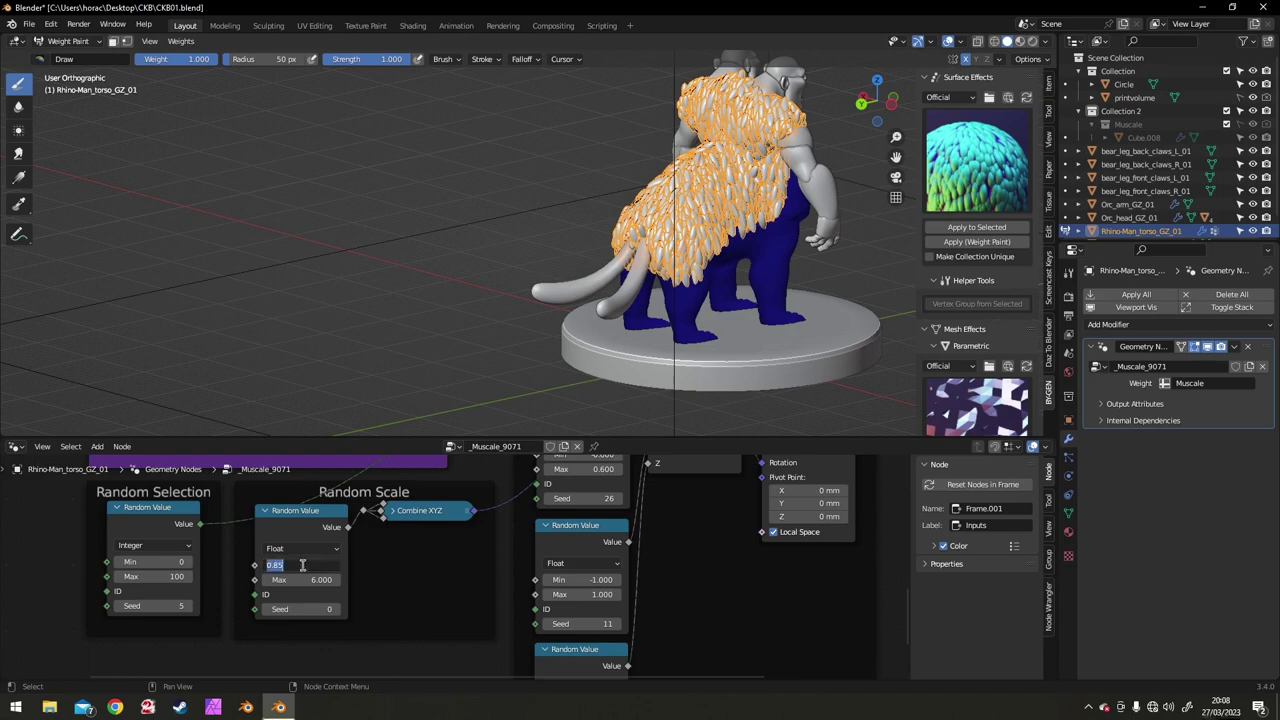
type("1")
key("Return")
left_click_drag(303, 580, 280, 580)
- Switch the torso from weight painting to Object Mode and deselect it to check the scales on its back
scroll(671, 223, "up", 4)
middle_click_drag(671, 223, 200, 250, "shift")
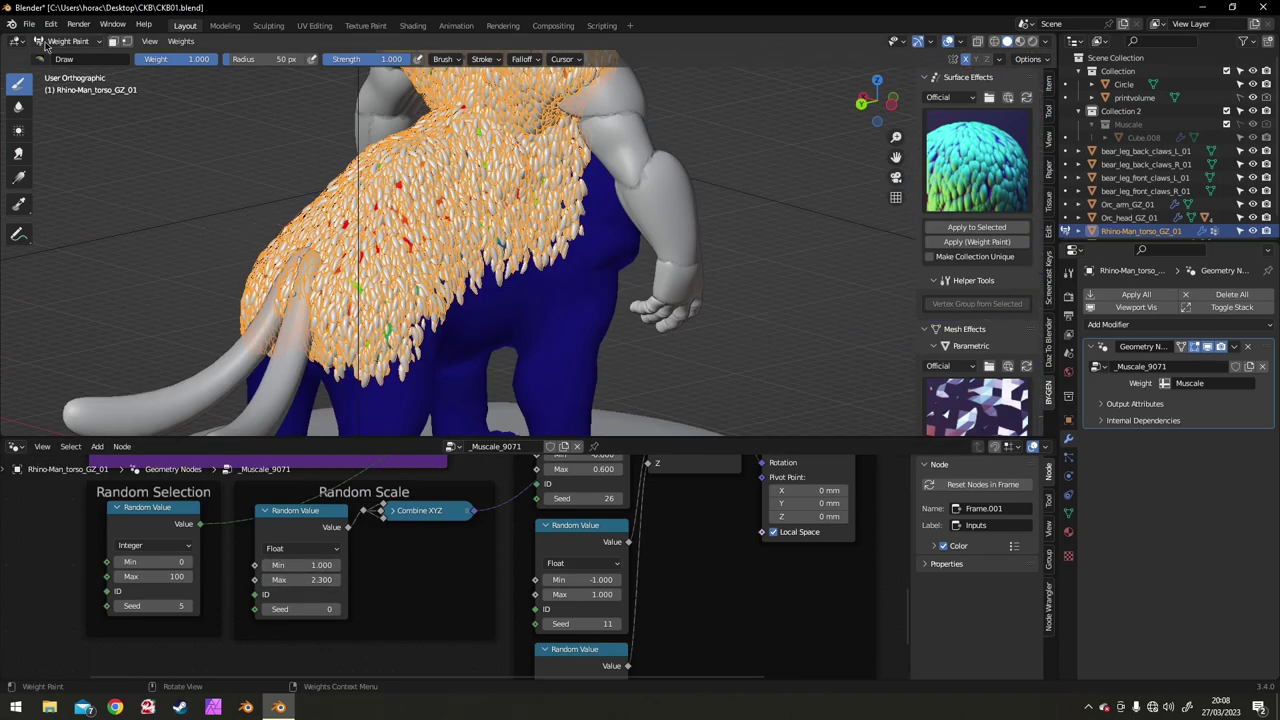
left_click(68, 41)
left_click(68, 61)
mouse_move(370, 180)
middle_mouse_down()
mouse_move(240, 168)
mouse_move(540, 196)
mouse_move(440, 200)
middle_mouse_up()
left_click(240, 168)
scroll(446, 196, "up", 3)
scroll(446, 196, "down", 4)
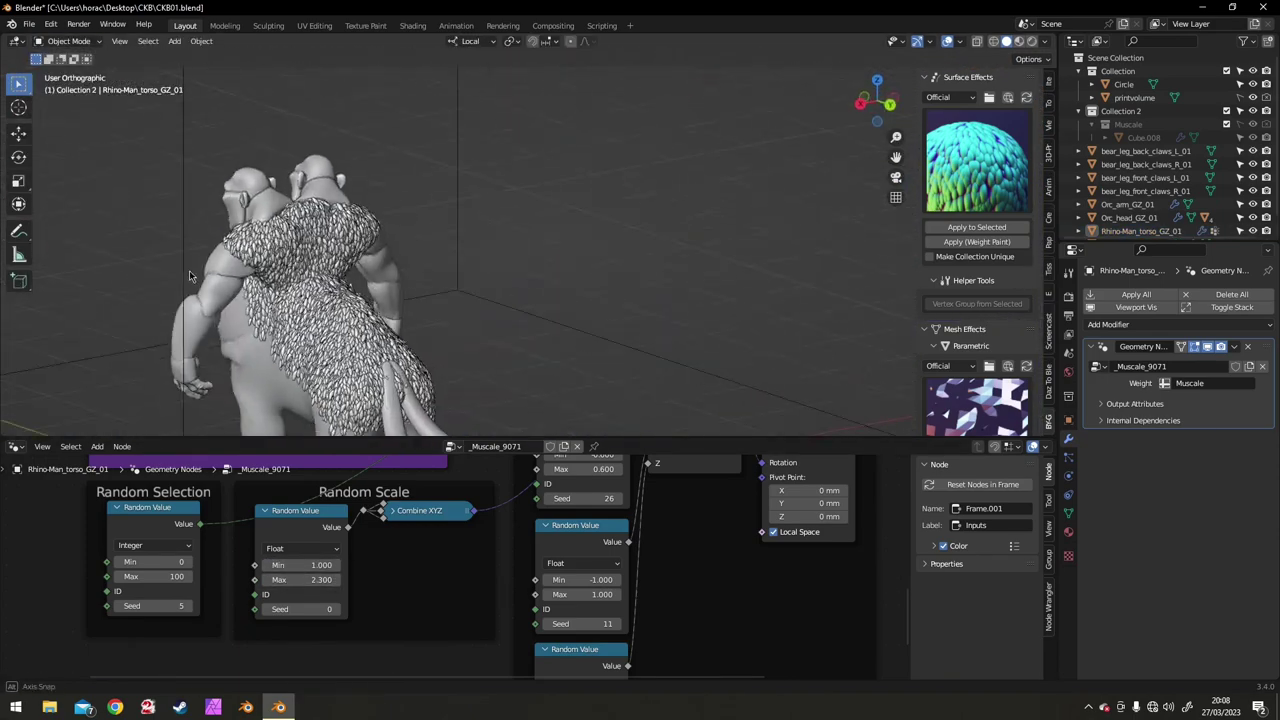
- Select the scaled Rhino-Man torso and save the CKB01.blend file
scroll(440, 200, "up", 2)
scroll(806, 506, "down", 3)
middle_click_drag(806, 506, 616, 605)
left_click(250, 313)
key("ctrl+s")
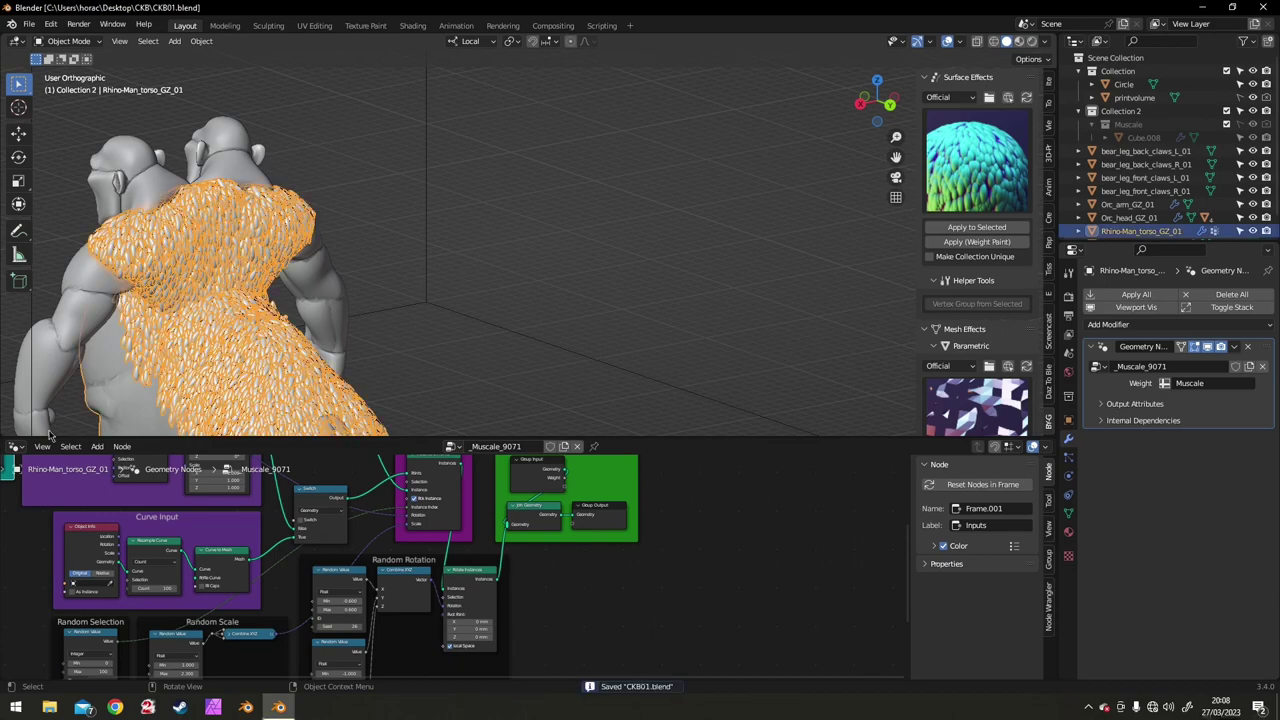
- Enlarge the 3D viewport over the node editor and inspect the deselected creature's scales from the side
left_click_drag(50, 439, 30, 560)
middle_click_drag(235, 452, 287, 298, "shift")
middle_click_drag(287, 298, 320, 296)
left_click(567, 197)
middle_click_drag(567, 196, 540, 273)
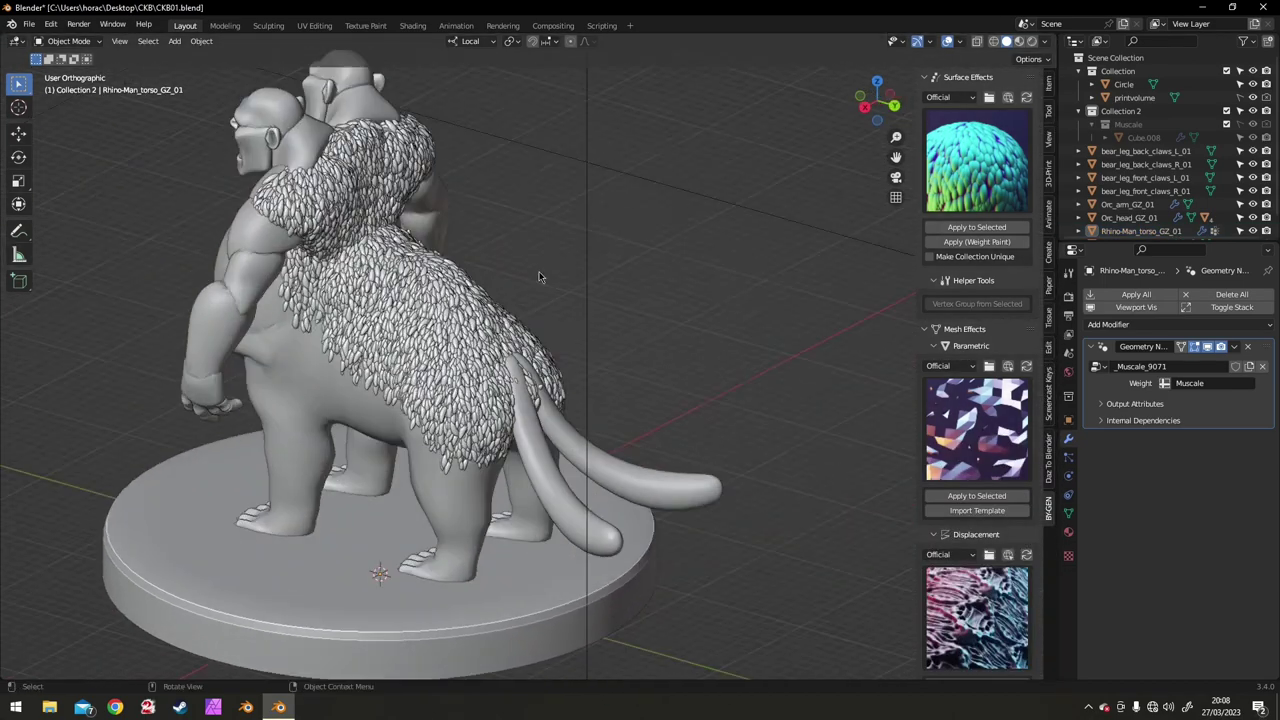
- Try to apply the torso's Geometry Nodes modifier, and undo it
left_click(1234, 347)
left_click(1227, 361)
key("ctrl+z")
- Bring back the node editor with the Muscale network and move the Output frame farther from the Instancing frame
left_click_drag(3, 677, 18, 396)
left_click(20, 405)
left_click(66, 516)
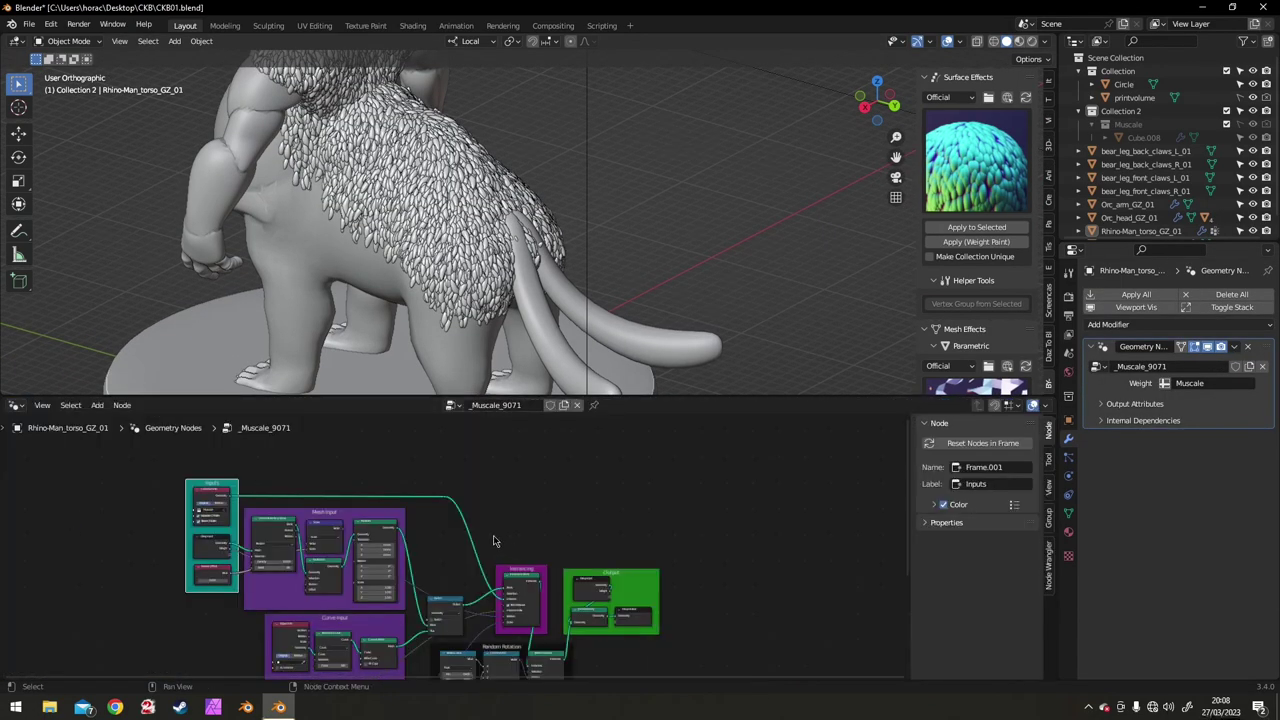
middle_click_drag(692, 596, 480, 539)
scroll(320, 515, "up", 5)
left_click_drag(418, 491, 593, 487)
scroll(500, 555, "up", 2)
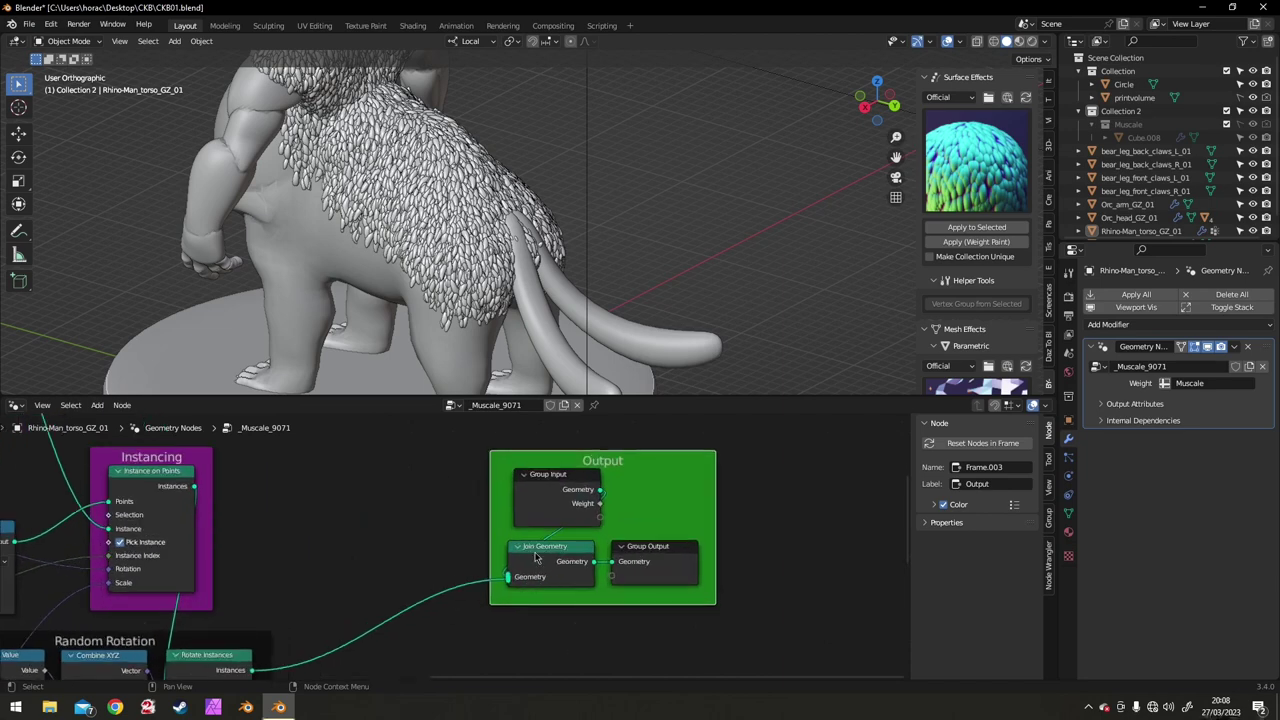
middle_click_drag(532, 549, 336, 567)
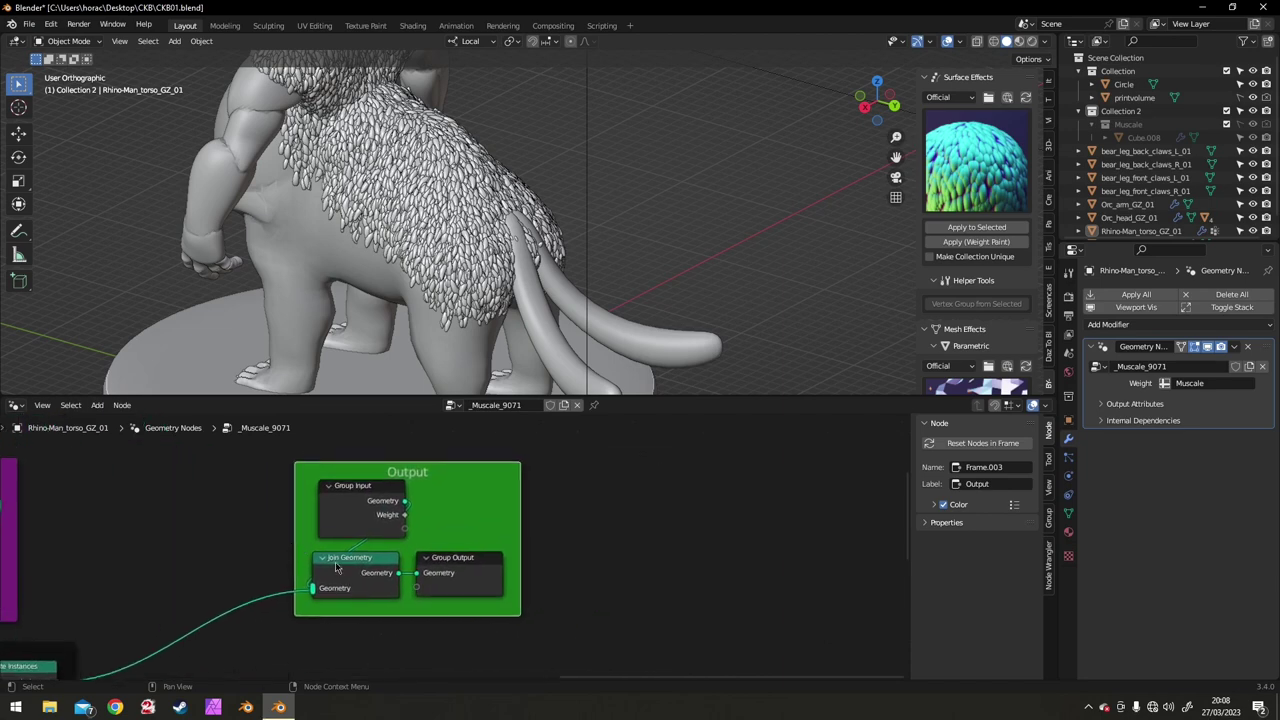
- Add a Realize Instances node, insert it between Rotate Instances and Join Geometry, and move Group Output farther from Join Geometry
left_click(97, 405)
left_click(101, 390)
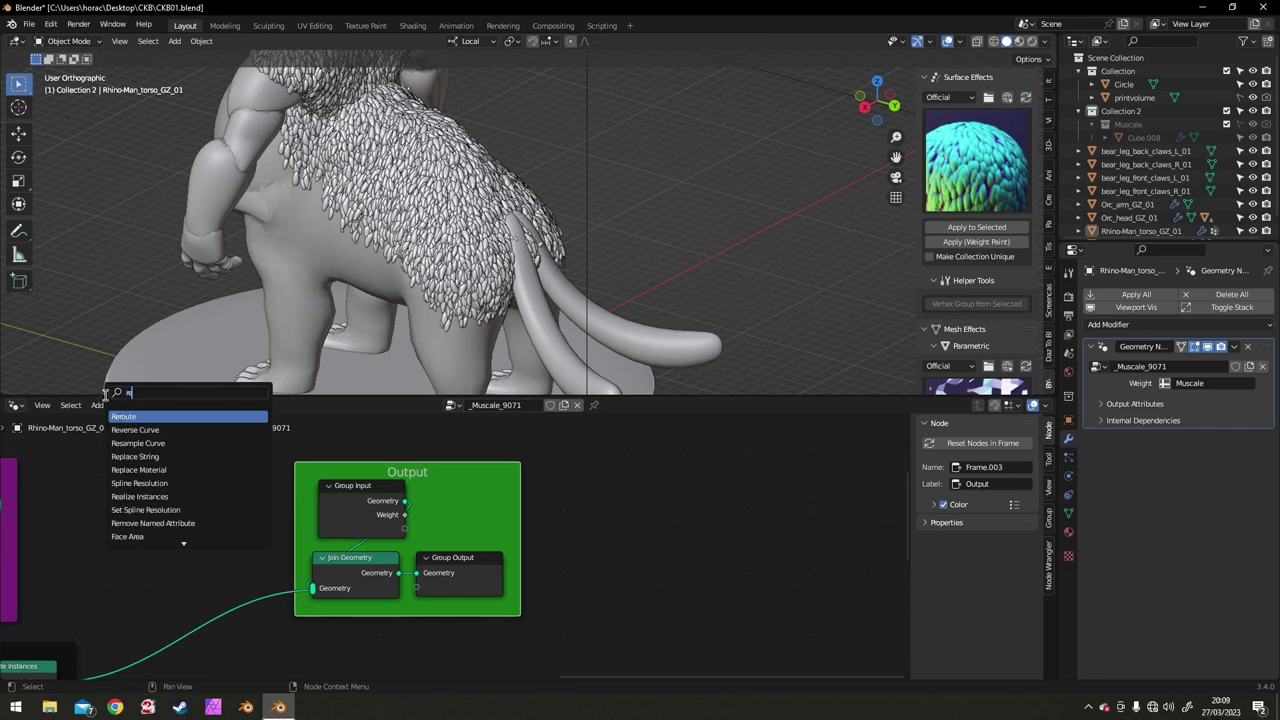
left_click(155, 492)
left_click(152, 537)
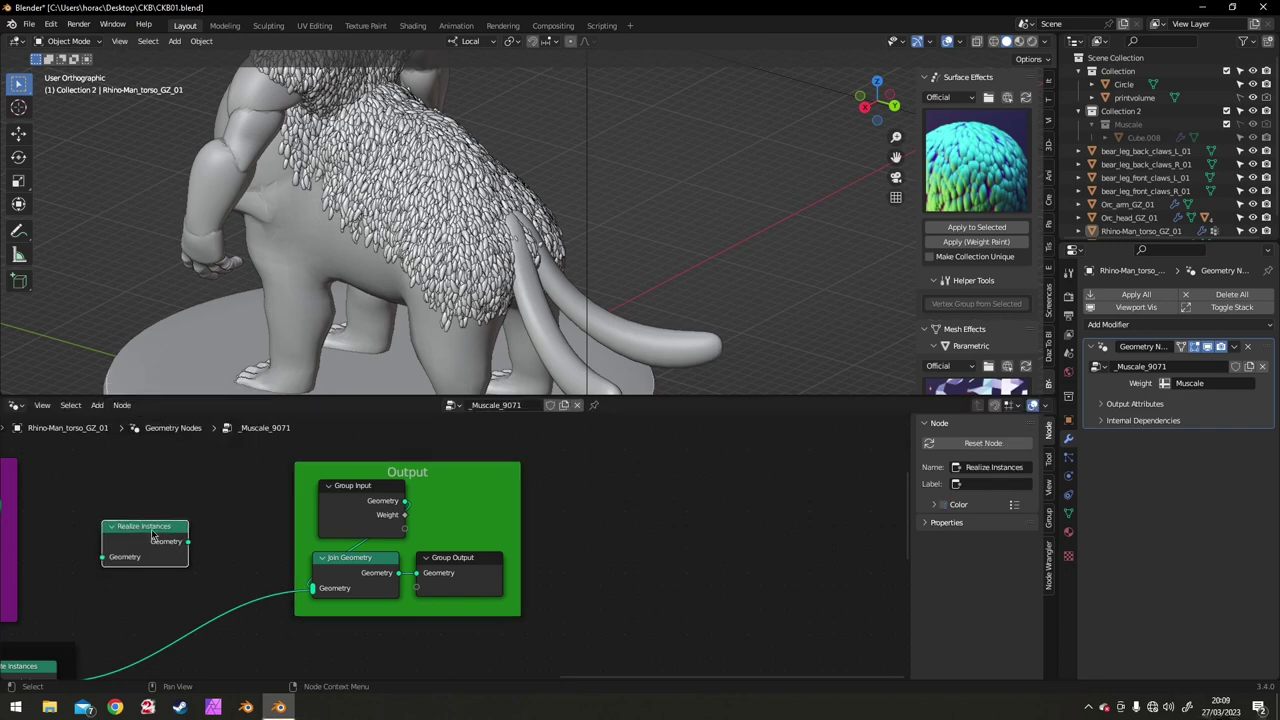
left_click_drag(446, 566, 626, 564)
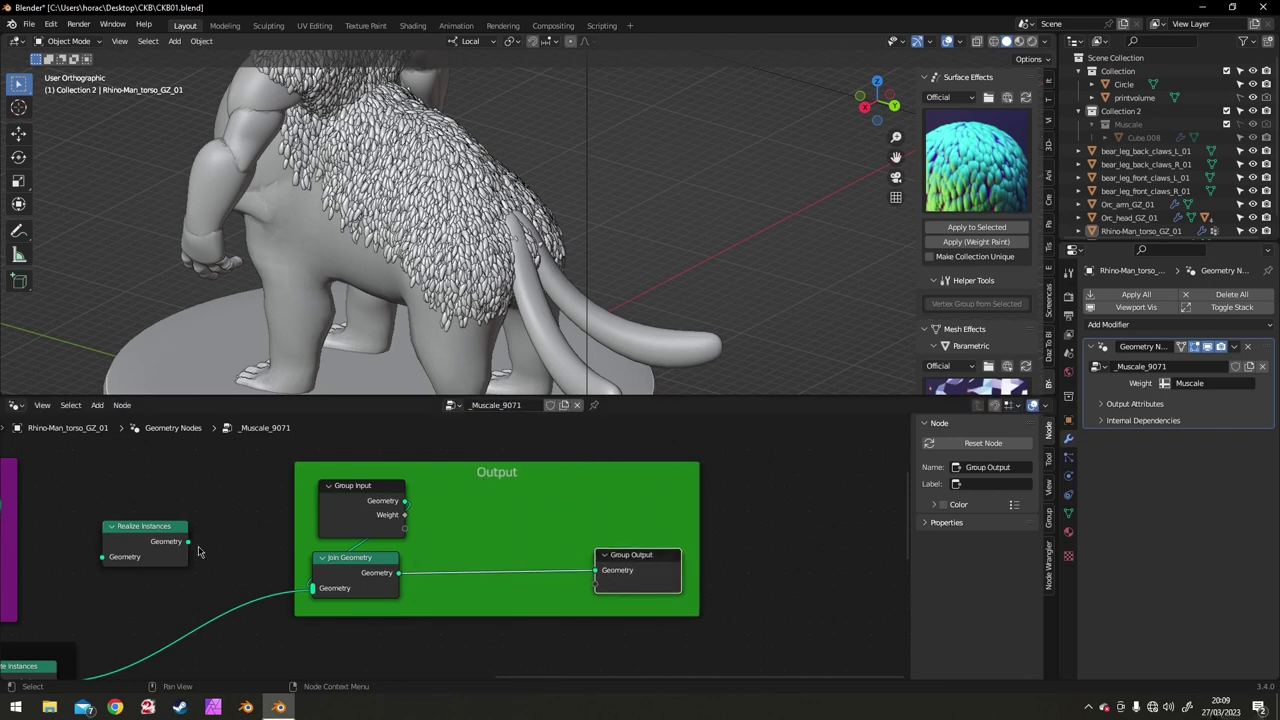
left_click_drag(144, 530, 198, 620)
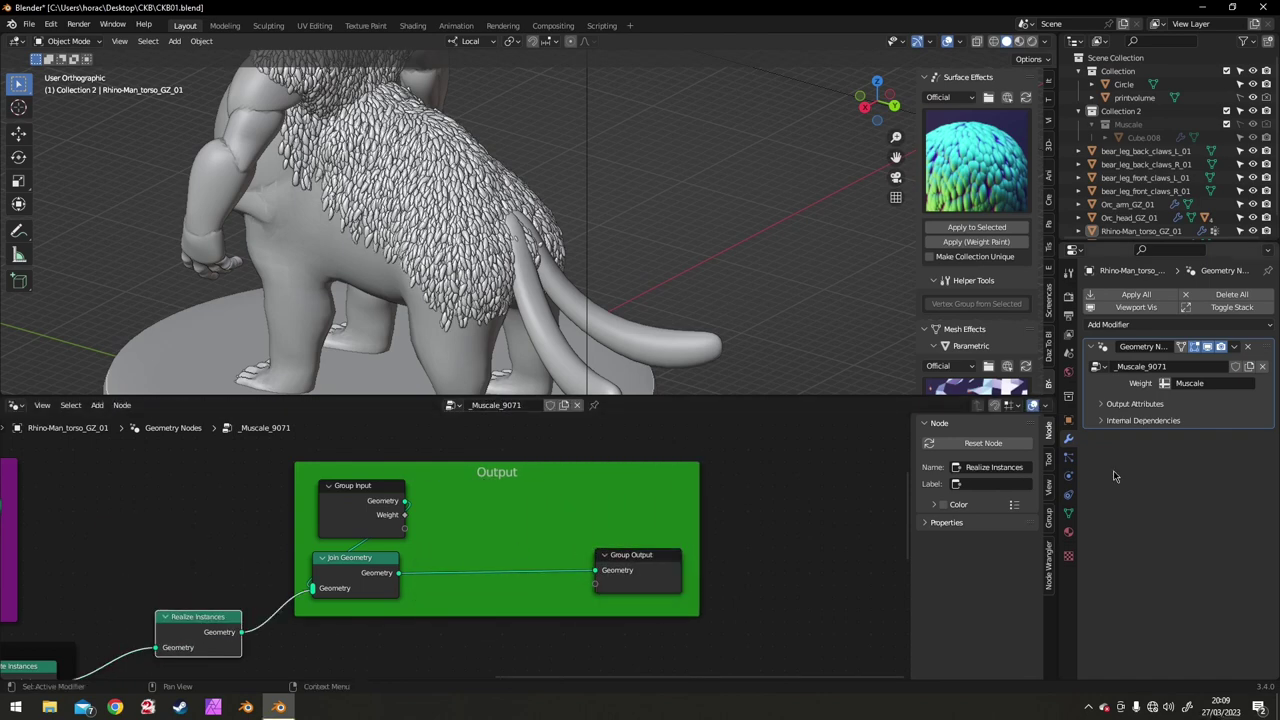
- Apply the Geometry Nodes modifier so the scales become real mesh on the torso, and inspect the creature's side
left_click(1236, 347)
left_click(1190, 362)
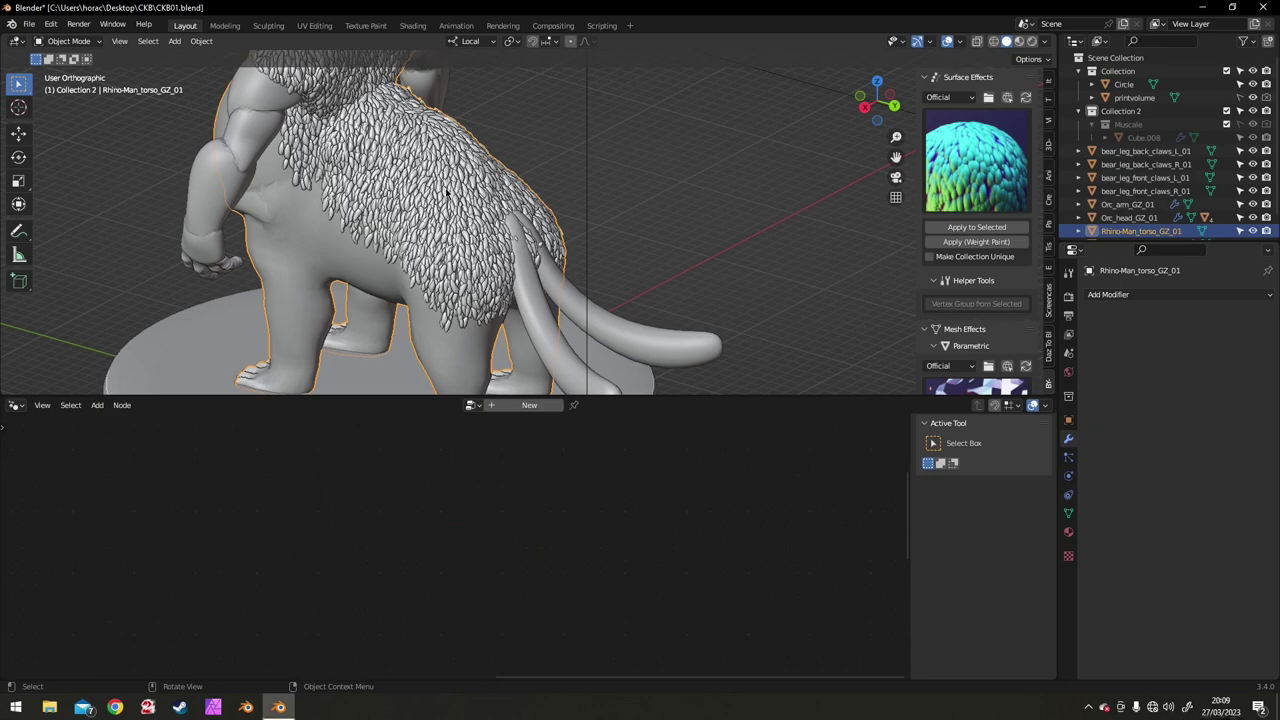
middle_click_drag(446, 192, 715, 259)
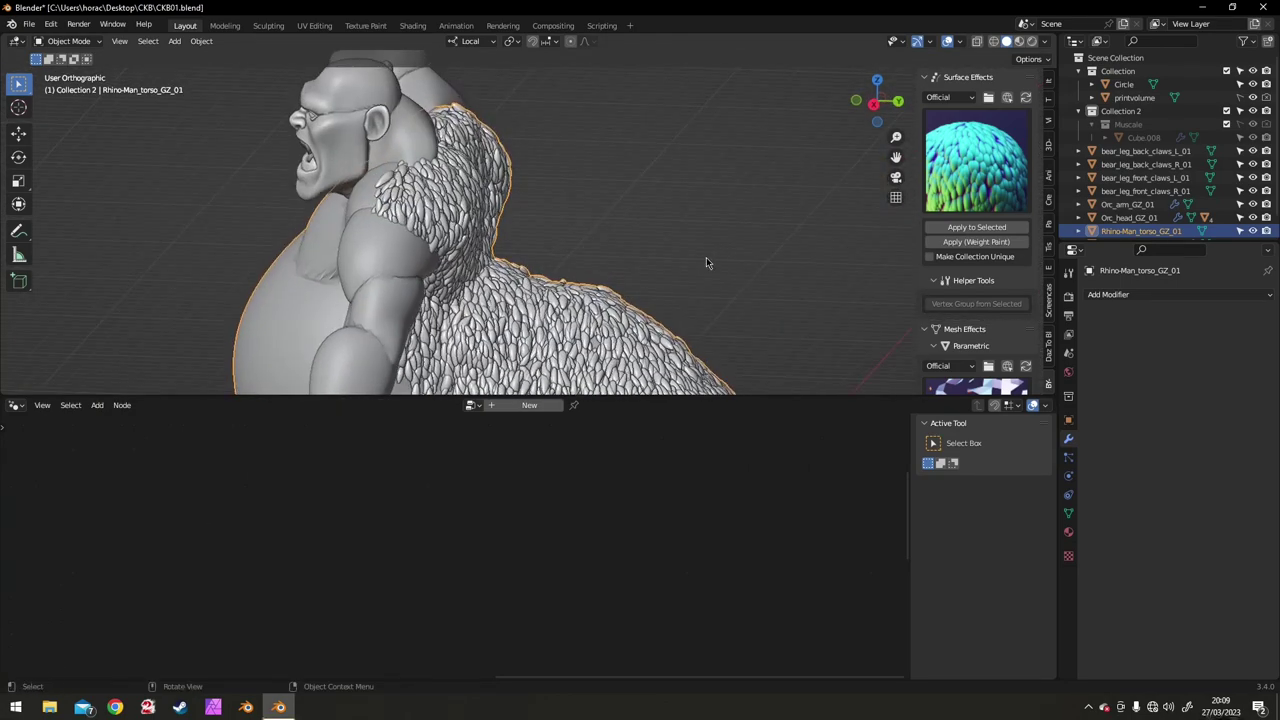
- Add a Remesh modifier in Voxel mode to the Rhino-Man torso and set its voxel size to 0.05 mm
left_click(1100, 294)
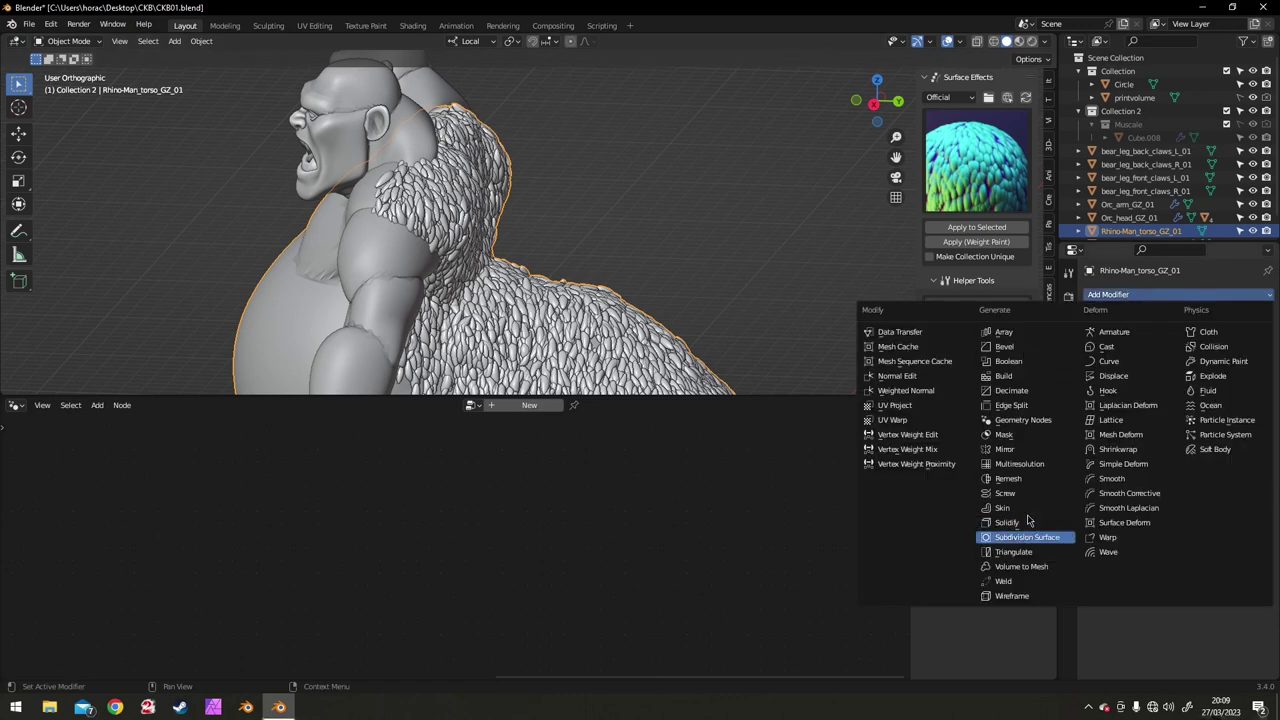
left_click(1026, 484)
mouse_move(715, 278)
middle_mouse_down()
mouse_move(691, 297)
mouse_move(722, 285)
mouse_move(700, 280)
middle_mouse_up()
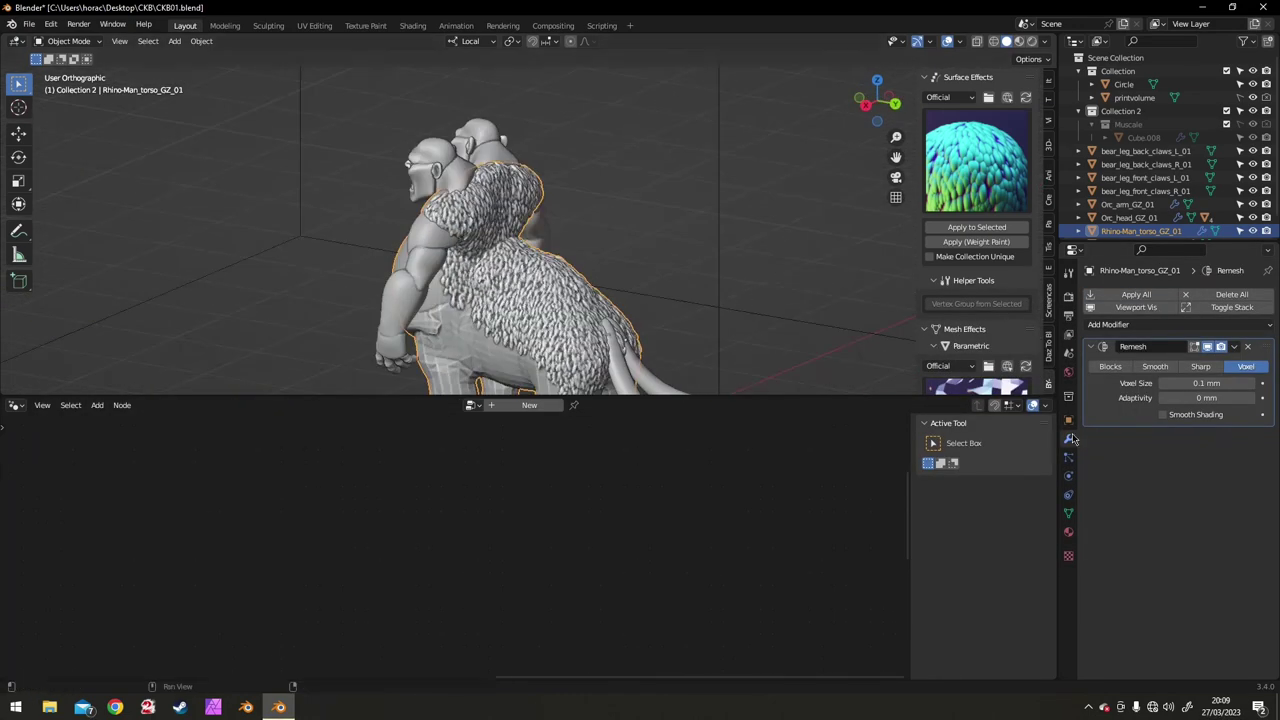
scroll(847, 355, "up", 3)
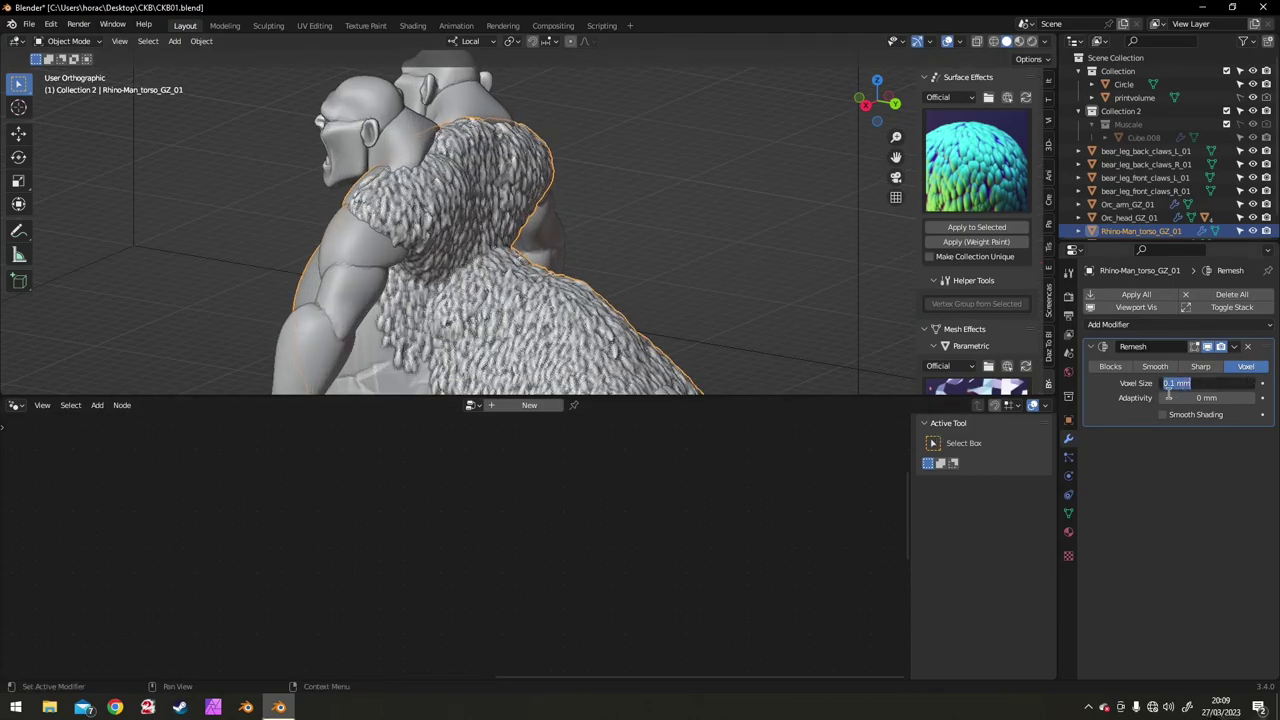
key("Return")
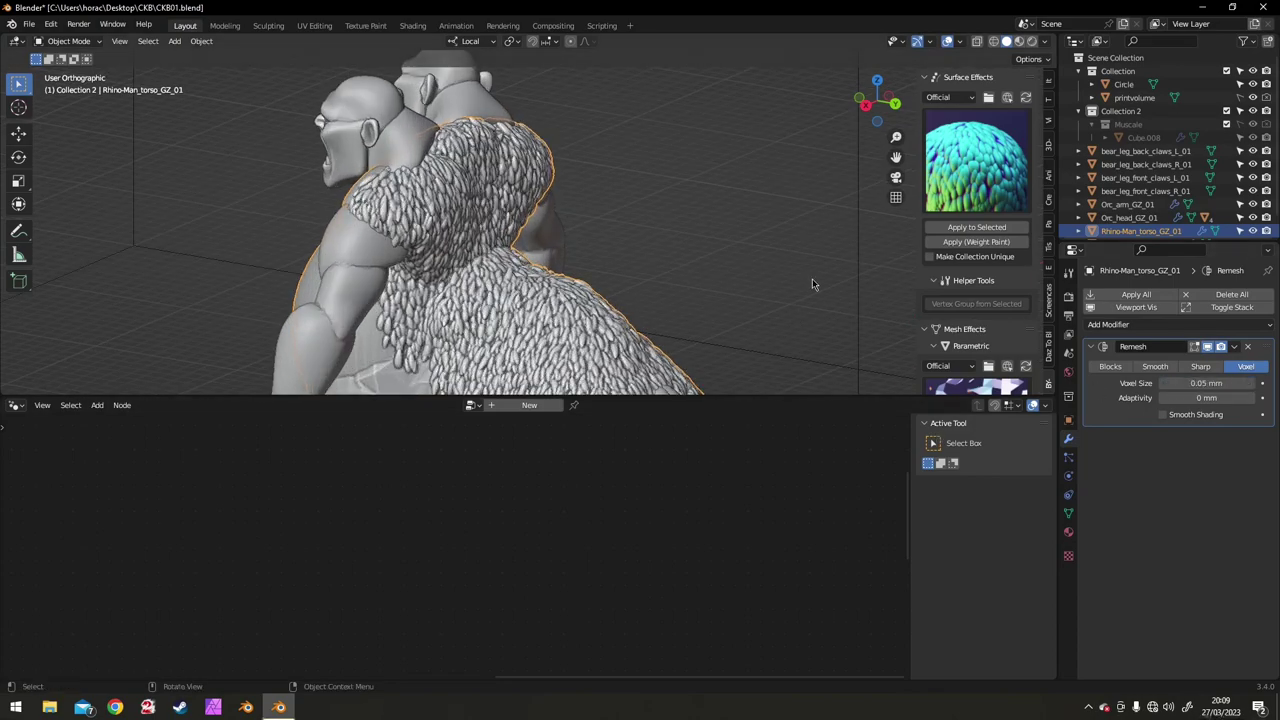
middle_click_drag(812, 278, 1135, 155)
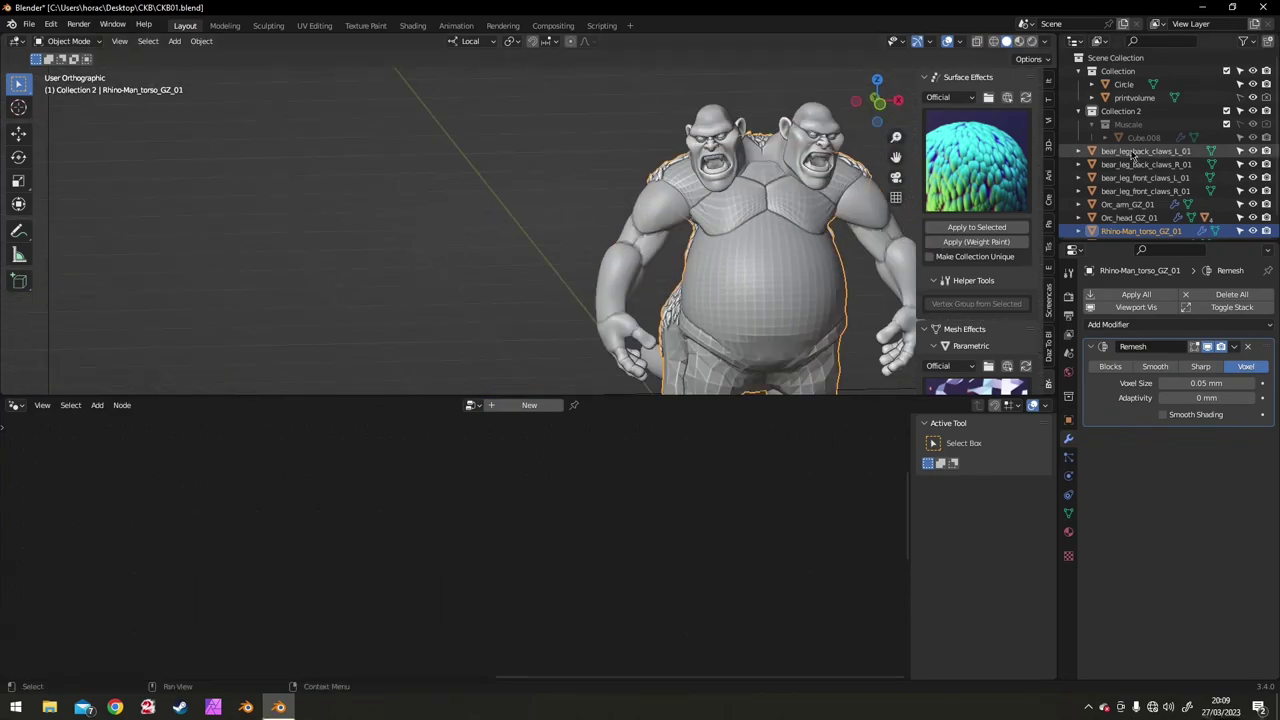
- Collapse the two existing collections in the outliner and create a new collection under the Scene Collection
left_click(1078, 72)
left_click(1078, 85)
right_click(1108, 208)
left_click(1106, 217)
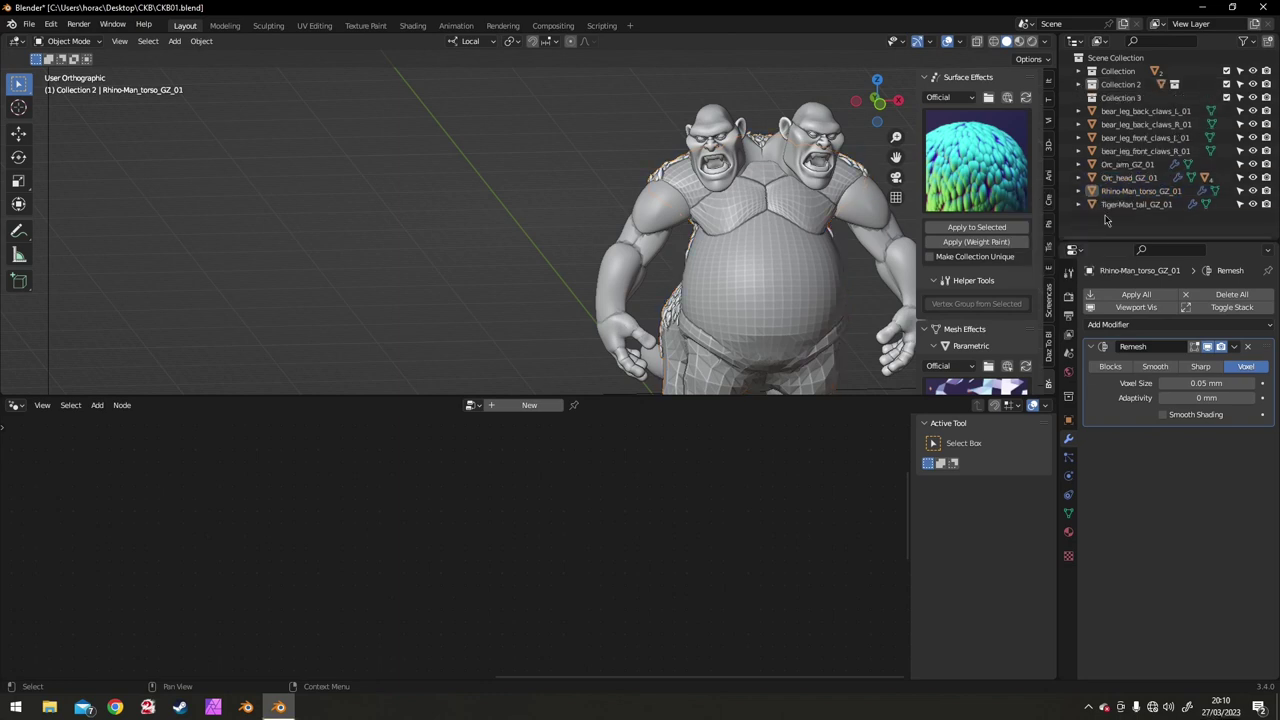
- Add a 2 mm cube mesh to Collection 3 at the world origin
left_click(174, 41)
mouse_move(218, 60)
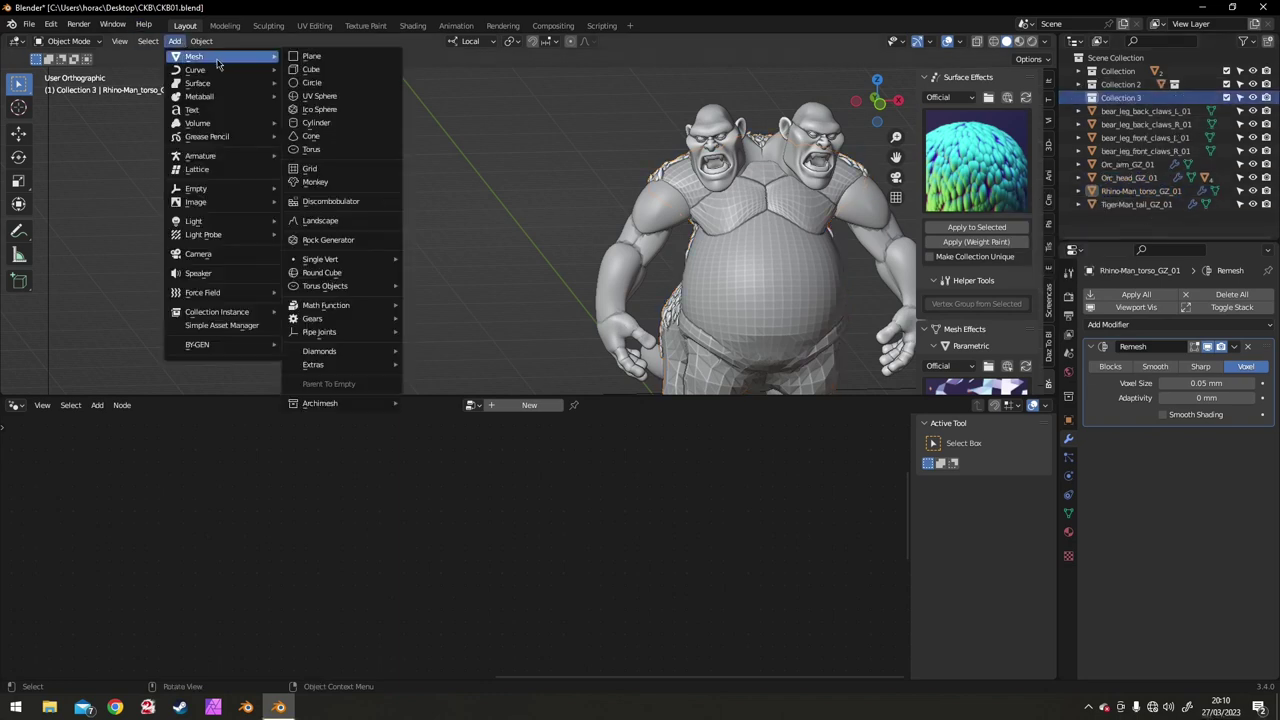
left_click(314, 69)
scroll(512, 222, "down", 3)
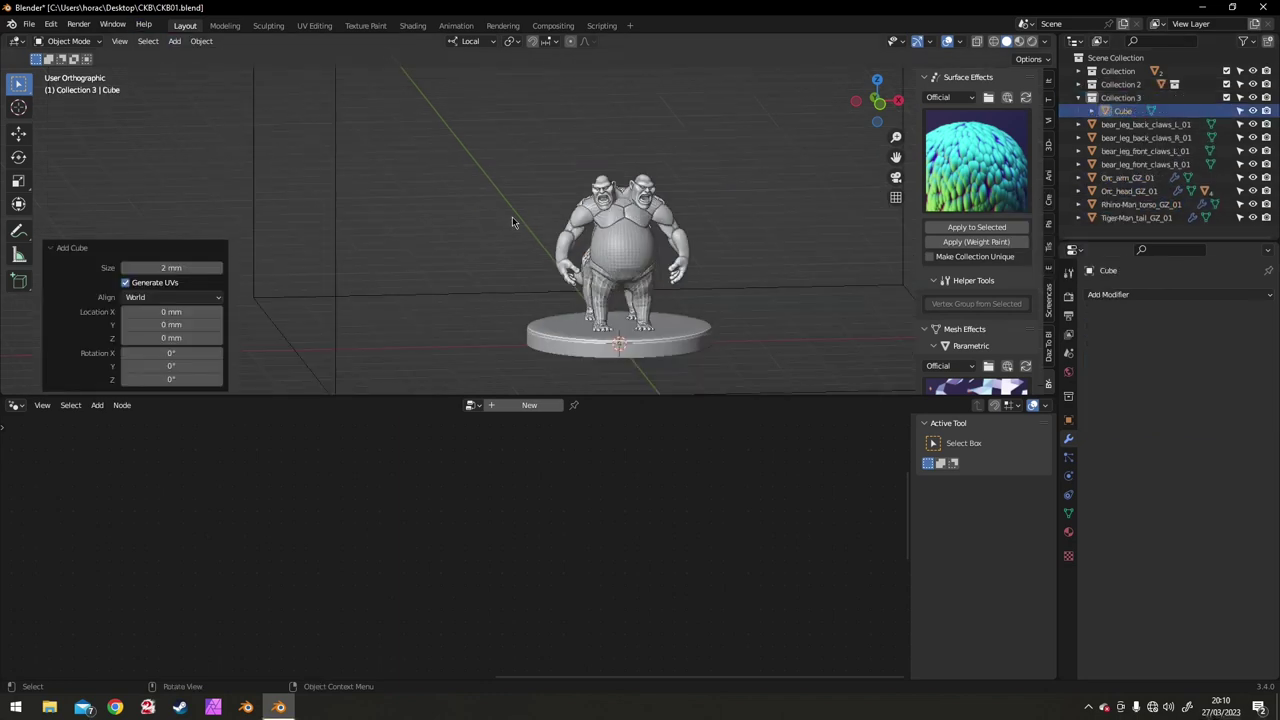